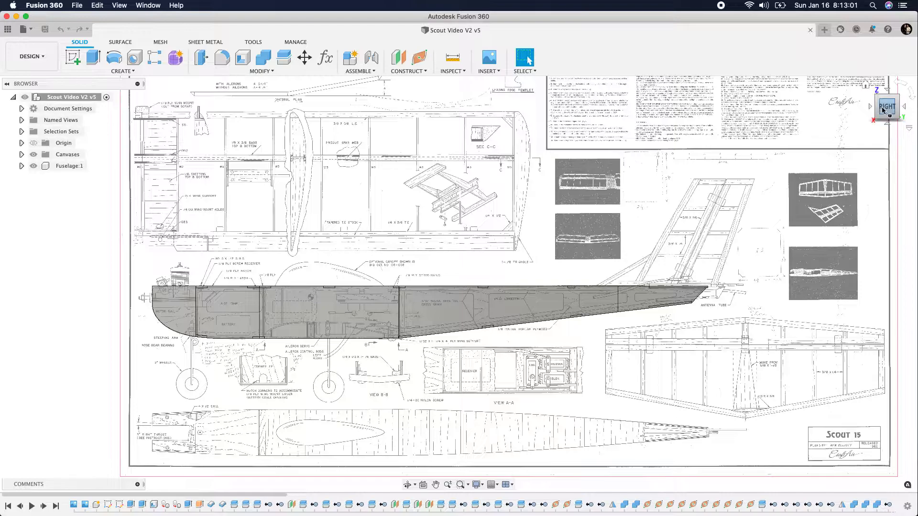
Examine the fuselage against the plan drawing from oblique and right-side views, from the nose to the tail
{"action": "left_click_drag", "start_coordinate": [883, 110], "coordinate": [888, 126]}
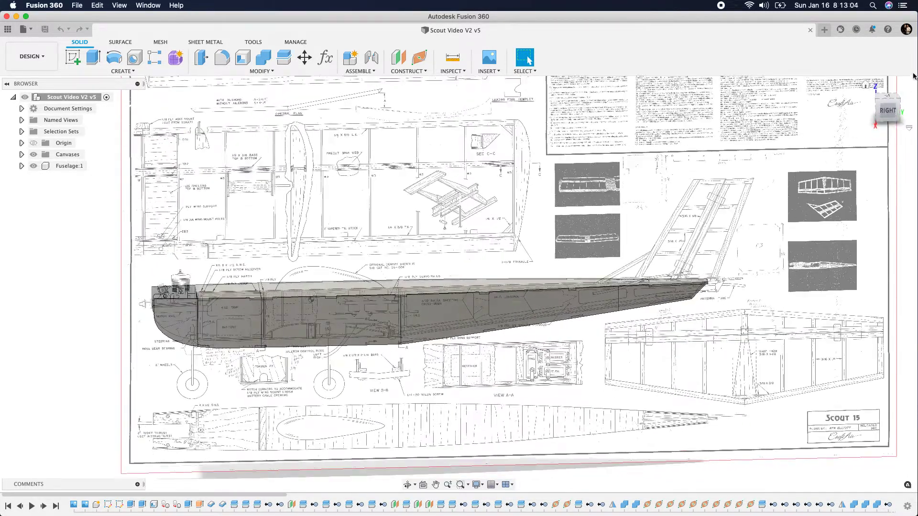
{"action": "left_click", "coordinate": [866, 86]}
{"action": "scroll", "coordinate": [300, 306], "scroll_direction": "up", "scroll_amount": 10}
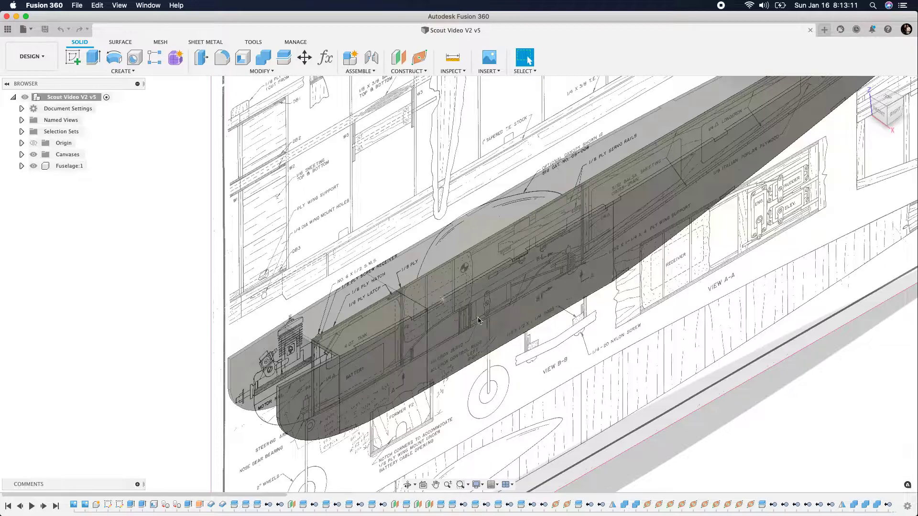
{"action": "left_click", "coordinate": [889, 113]}
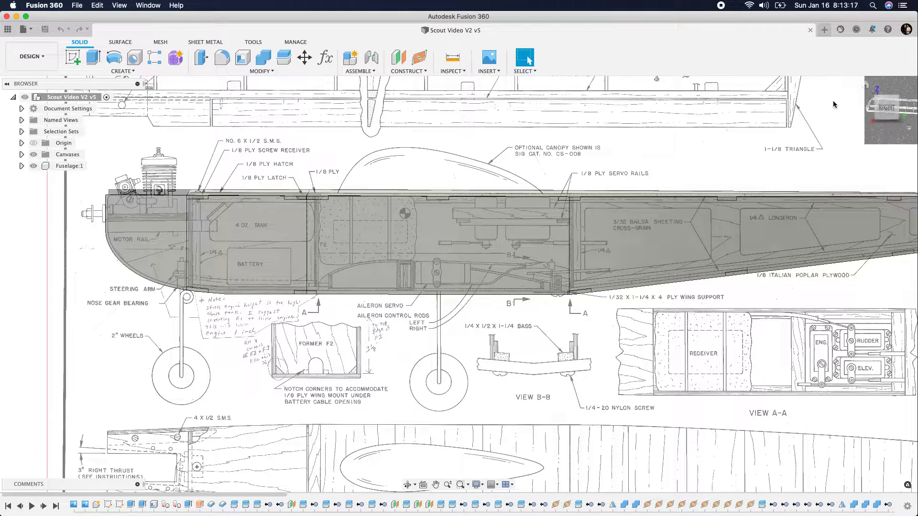
{"action": "left_click", "coordinate": [883, 108]}
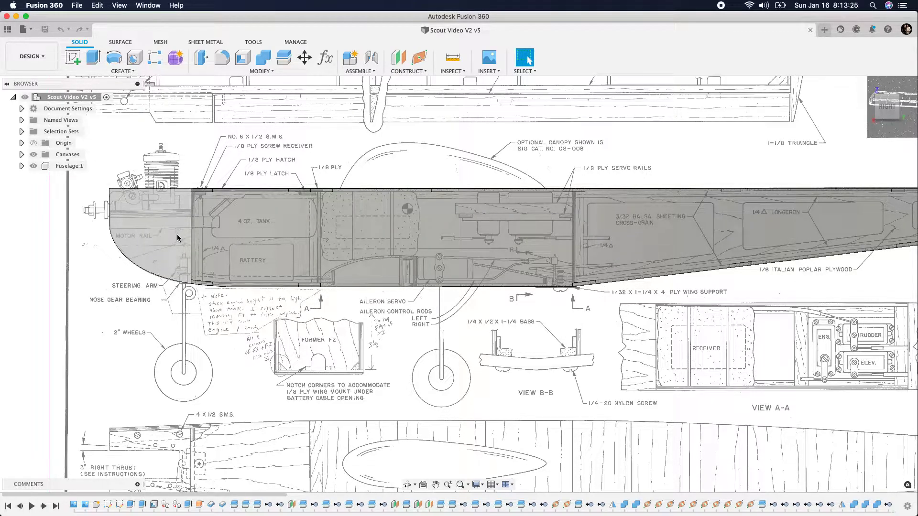
{"action": "scroll", "coordinate": [120, 252], "scroll_direction": "down", "scroll_amount": 4}
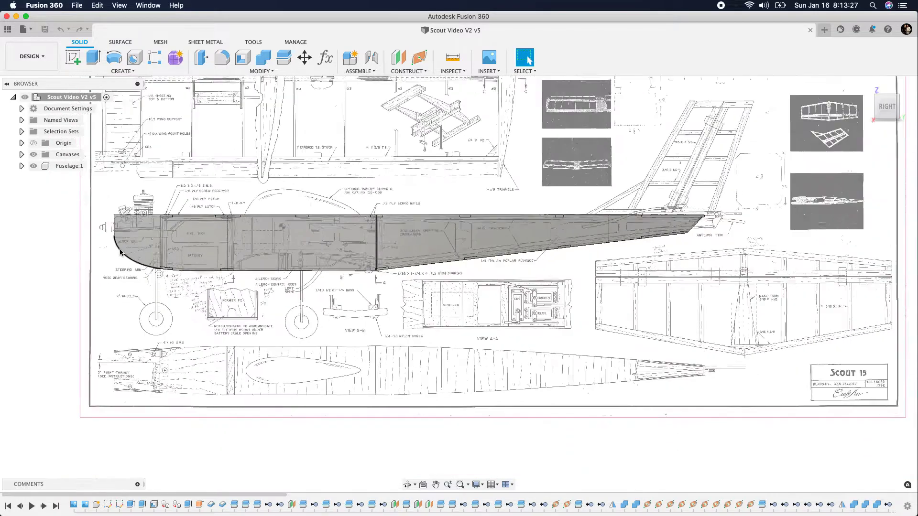
{"action": "scroll", "coordinate": [639, 263], "scroll_direction": "up", "scroll_amount": 3}
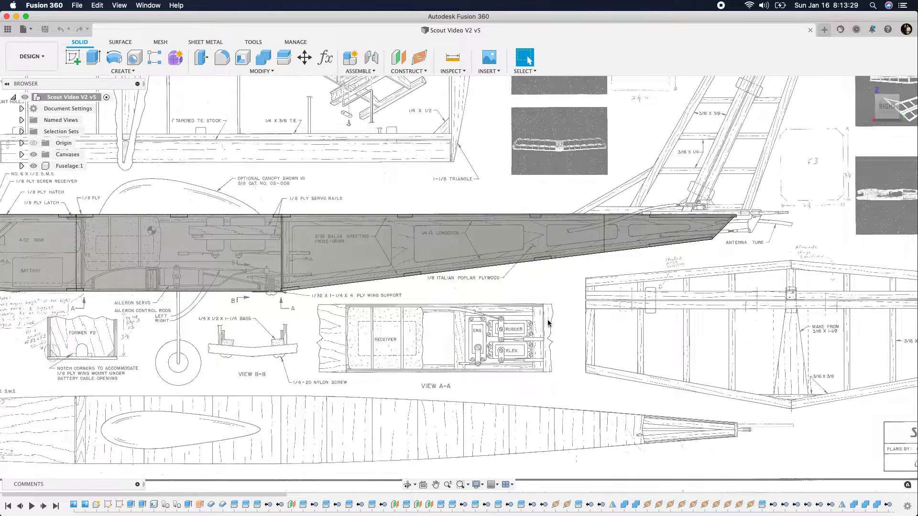
{"action": "scroll", "coordinate": [587, 347], "scroll_direction": "down", "scroll_amount": 3}
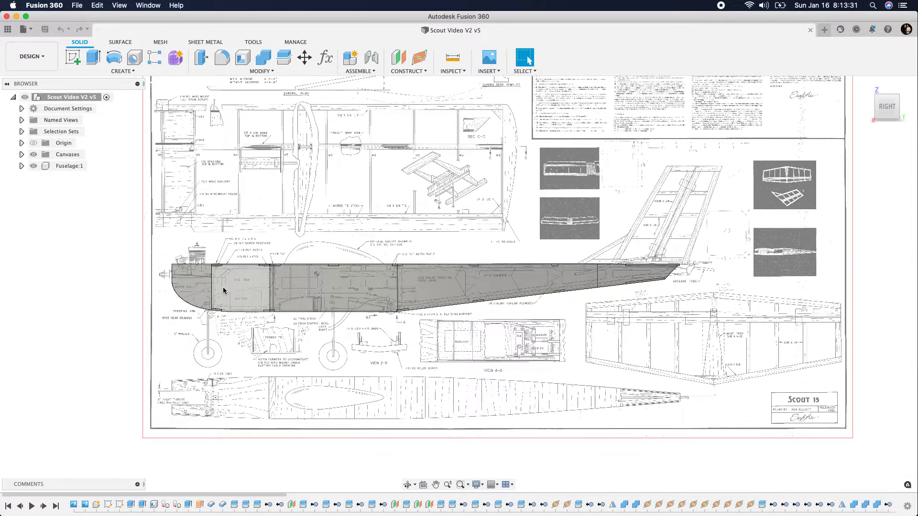
{"action": "scroll", "coordinate": [206, 292], "scroll_direction": "up", "scroll_amount": 4}
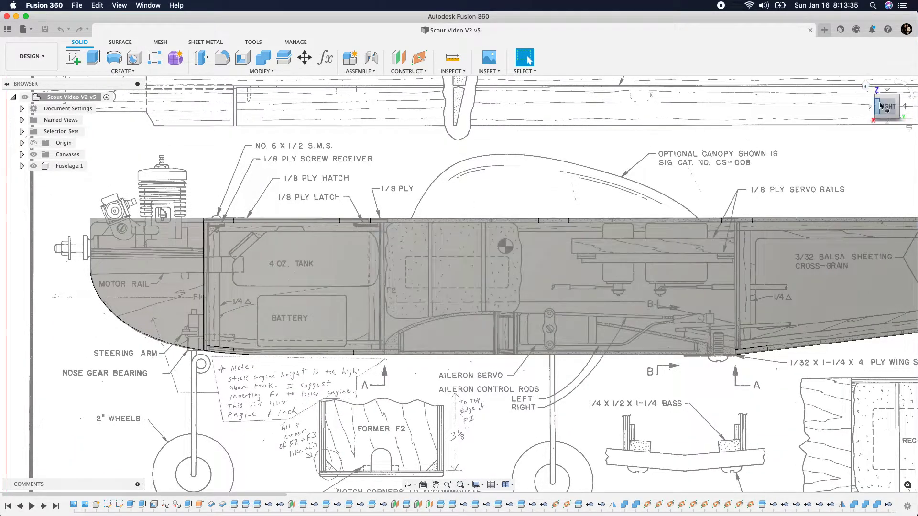
{"action": "left_click_drag", "start_coordinate": [881, 107], "coordinate": [890, 111]}
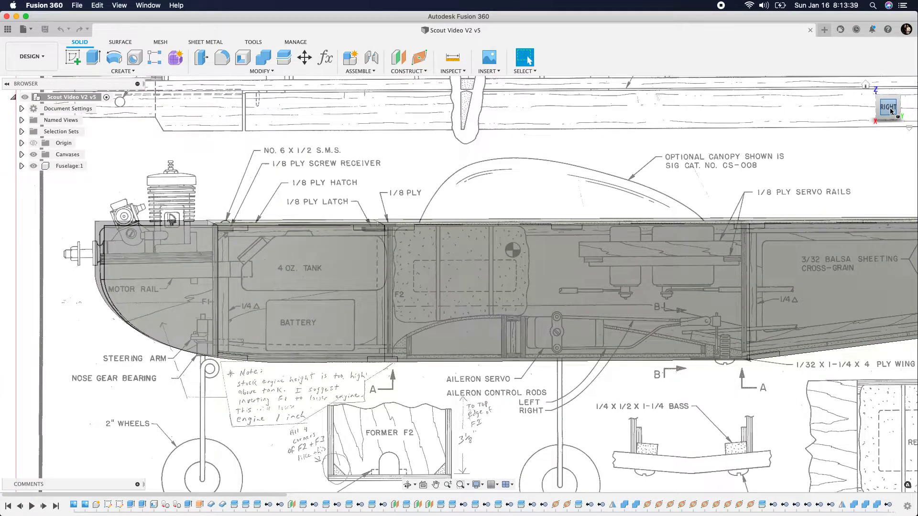
{"action": "left_click", "coordinate": [890, 111]}
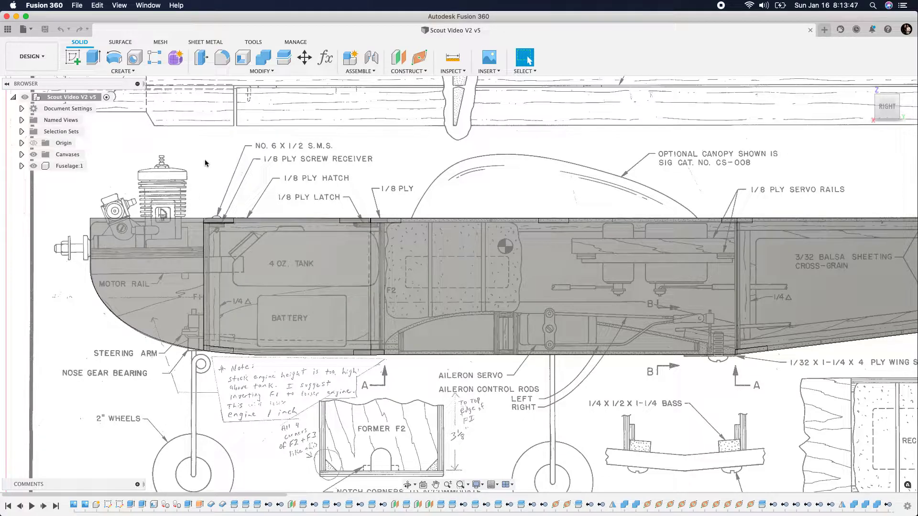
Activate the Fuselage component and create a plane offset -7.415 in from its XZ plane, at former F1
{"action": "left_click", "coordinate": [94, 167]}
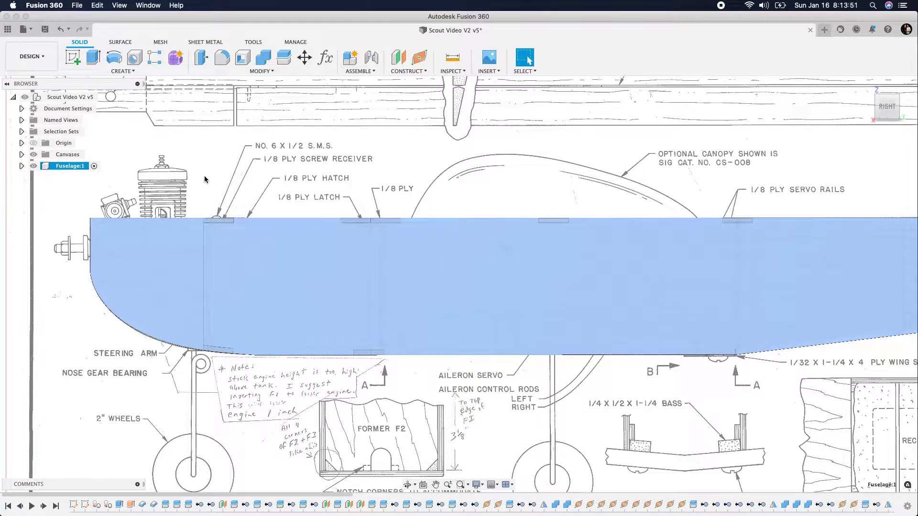
{"action": "left_click", "coordinate": [398, 58]}
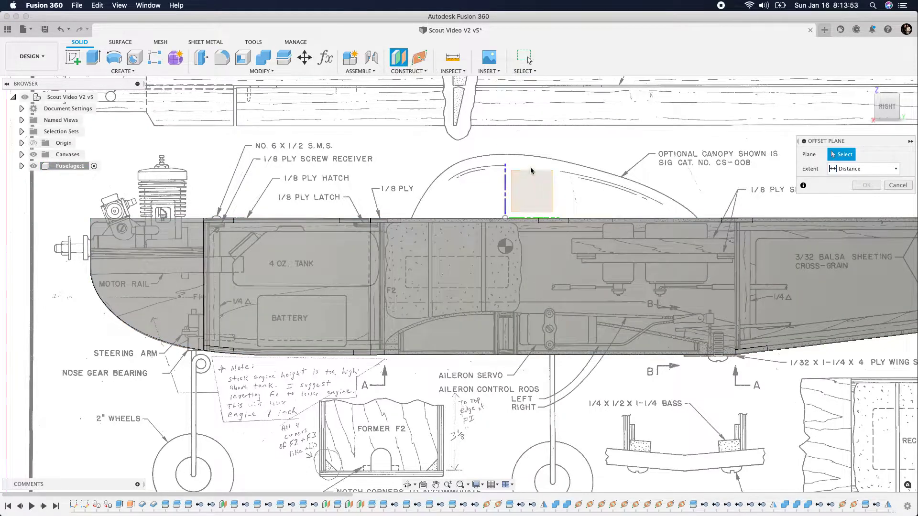
{"action": "left_click", "coordinate": [505, 187]}
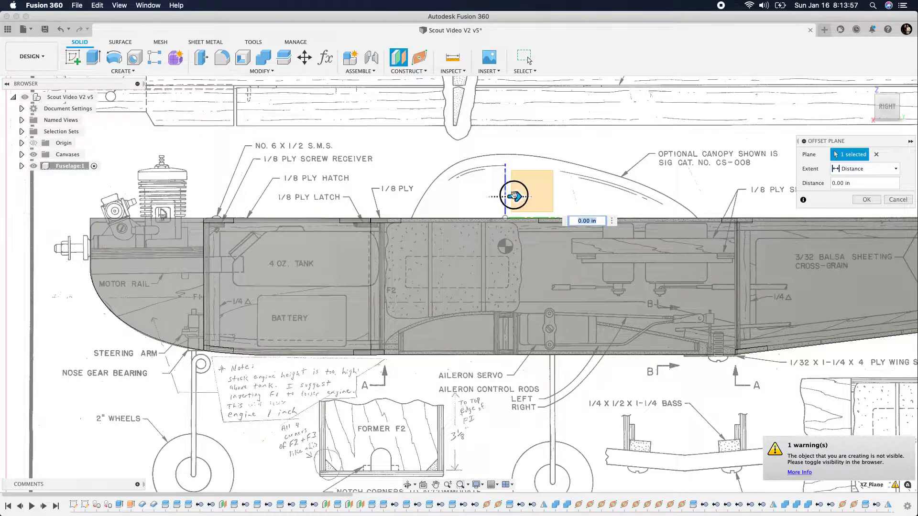
{"action": "mouse_move", "coordinate": [215, 227]}
{"action": "left_mouse_down"}
{"action": "mouse_move", "coordinate": [199, 216]}
{"action": "mouse_move", "coordinate": [213, 219]}
{"action": "left_mouse_up"}
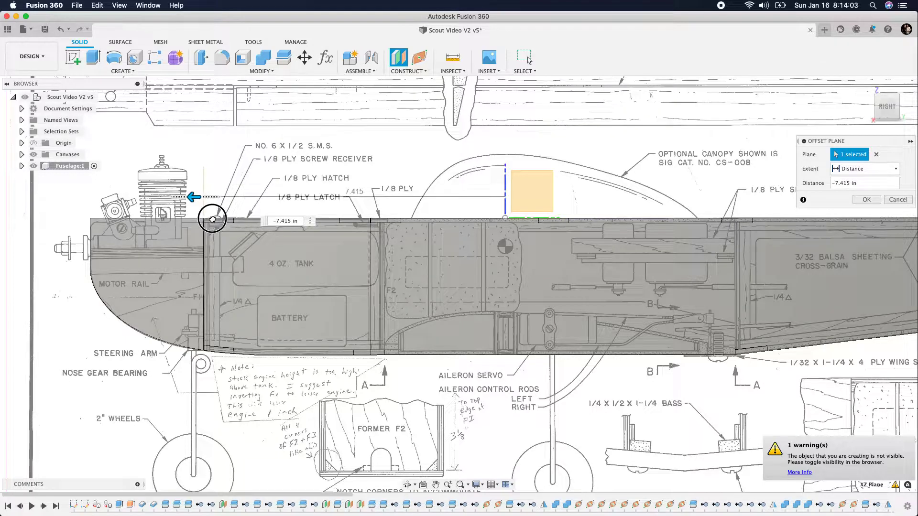
{"action": "left_click_drag", "start_coordinate": [213, 219], "coordinate": [213, 220]}
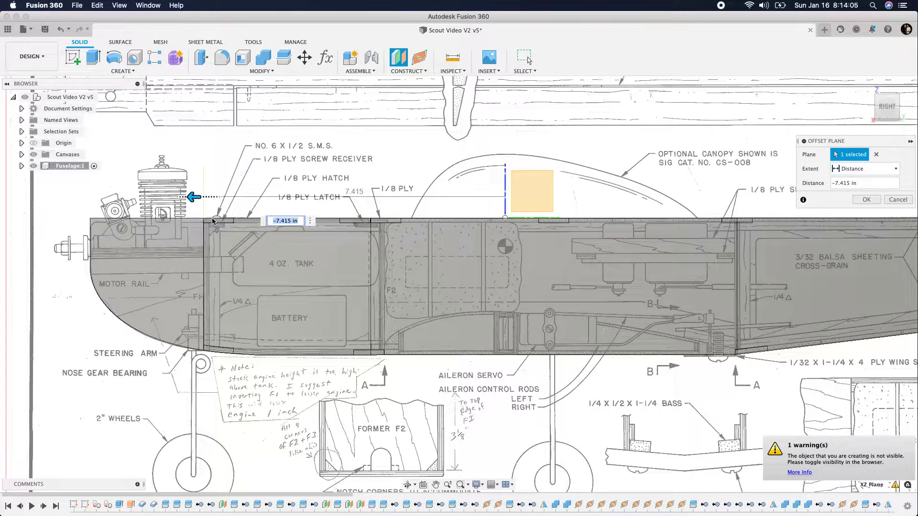
{"action": "left_click", "coordinate": [866, 199]}
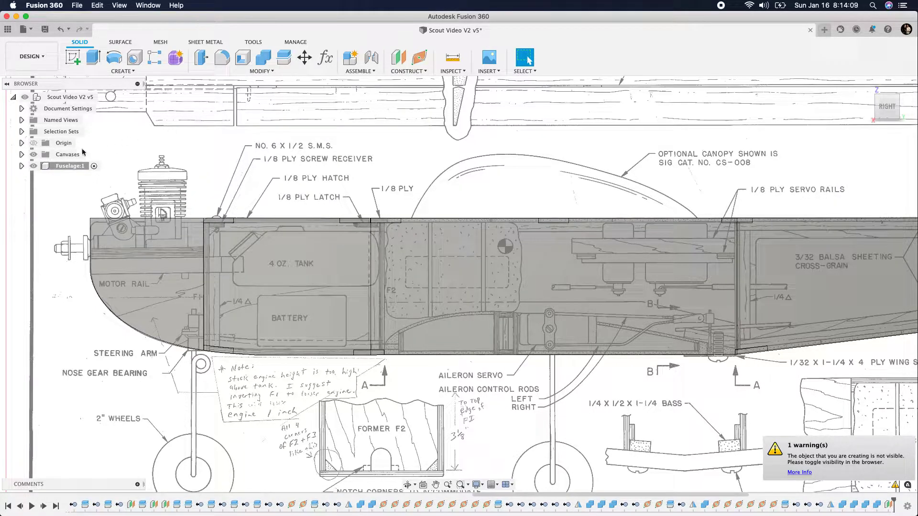
Create a second plane offset -2.986 in from the fuselage's XZ plane, at the back of the 1/8 ply former F2
{"action": "right_click", "coordinate": [446, 143]}
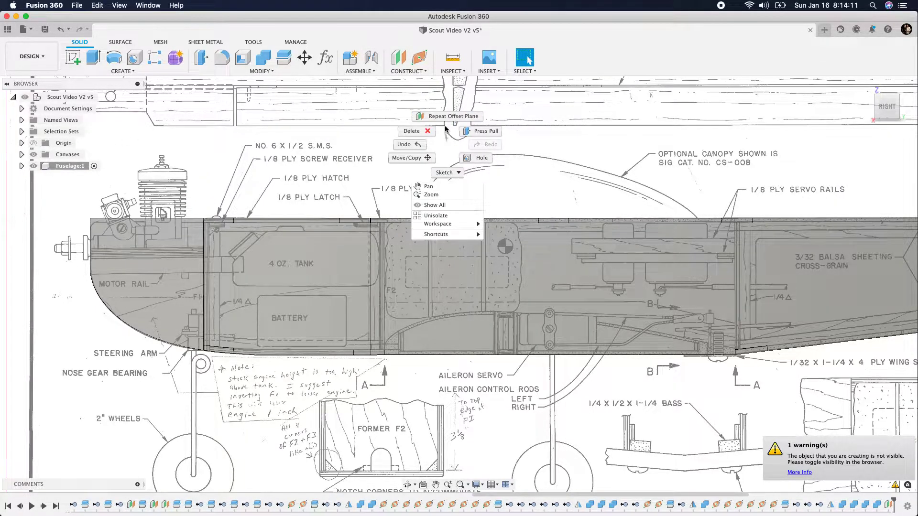
{"action": "left_click", "coordinate": [447, 116]}
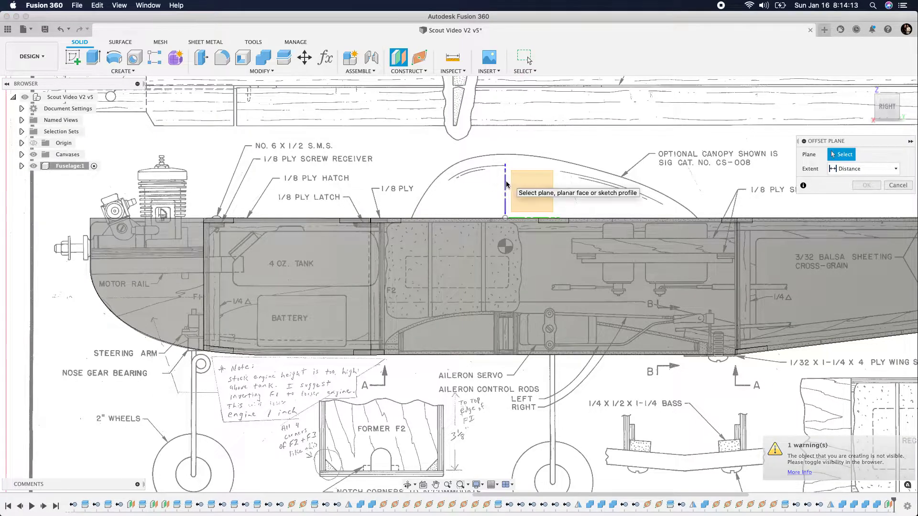
{"action": "left_click", "coordinate": [504, 183]}
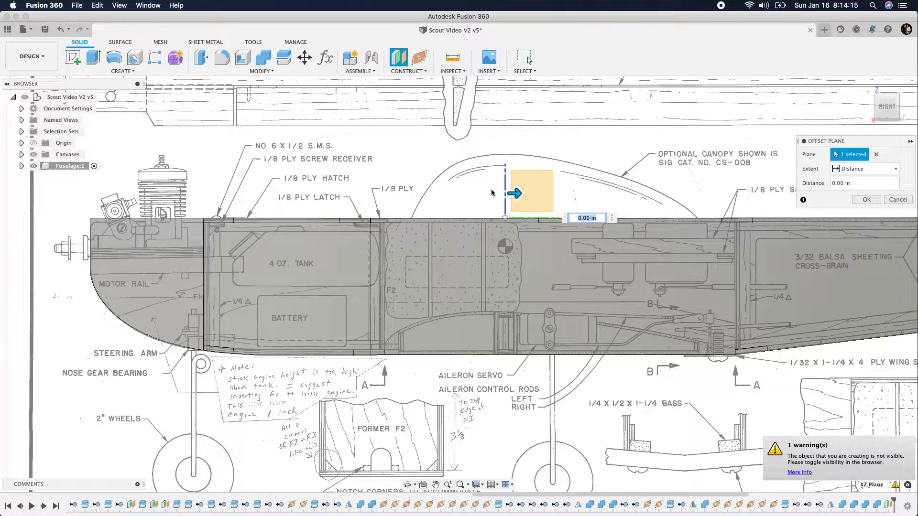
{"action": "left_click_drag", "start_coordinate": [523, 195], "coordinate": [395, 215]}
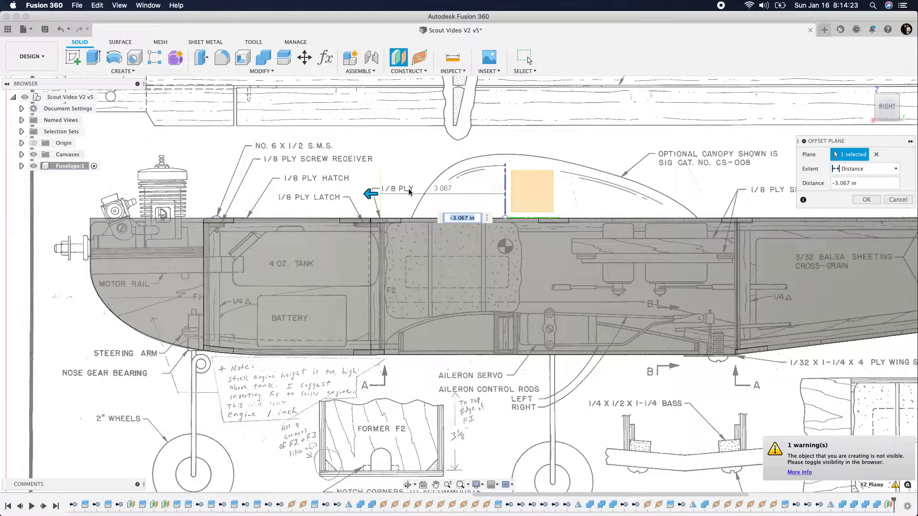
{"action": "left_click_drag", "start_coordinate": [371, 197], "coordinate": [371, 197]}
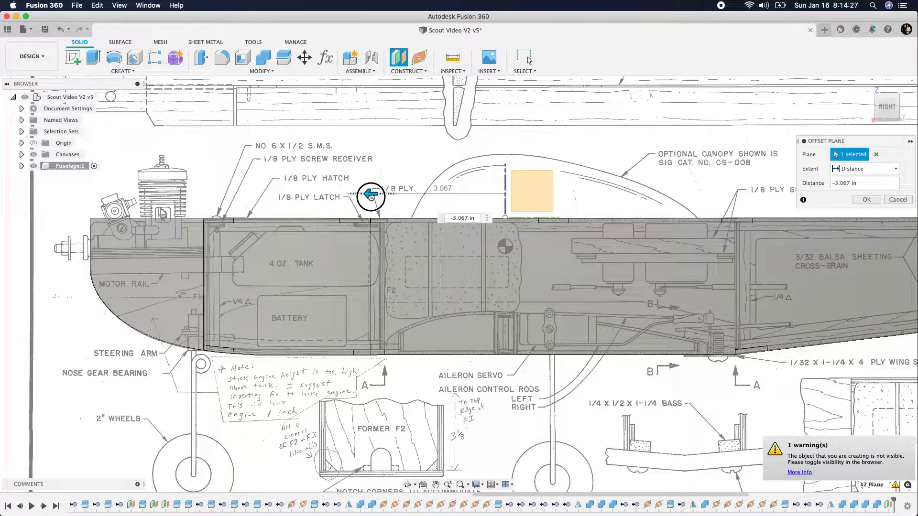
{"action": "left_click_drag", "start_coordinate": [371, 197], "coordinate": [374, 221]}
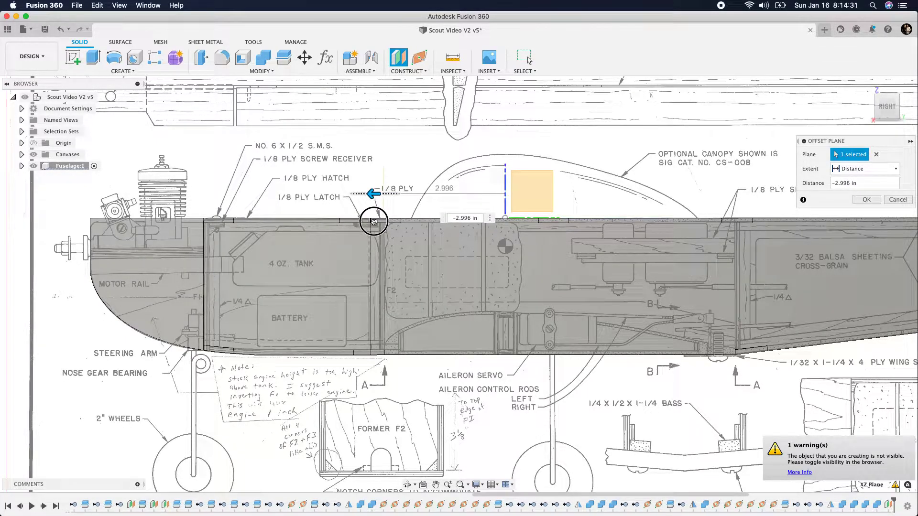
{"action": "scroll", "coordinate": [373, 222], "scroll_direction": "up", "scroll_amount": 5}
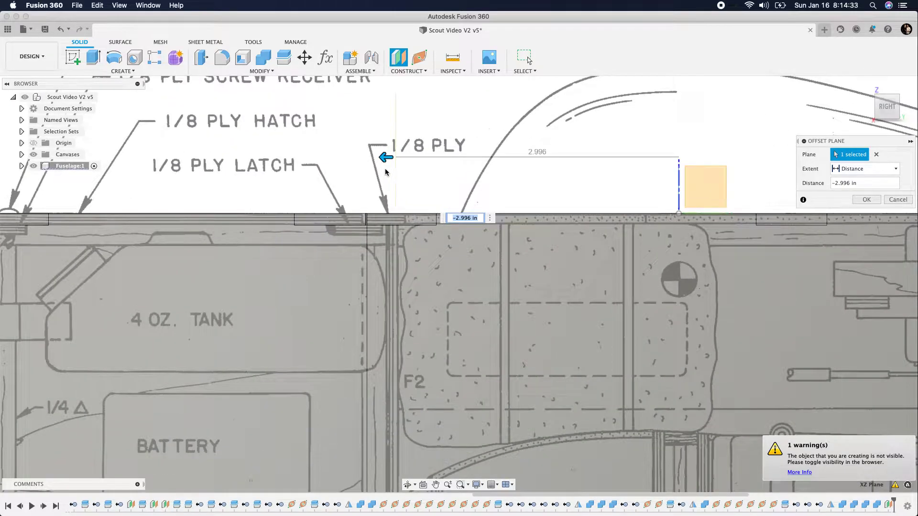
{"action": "left_click_drag", "start_coordinate": [385, 159], "coordinate": [385, 157]}
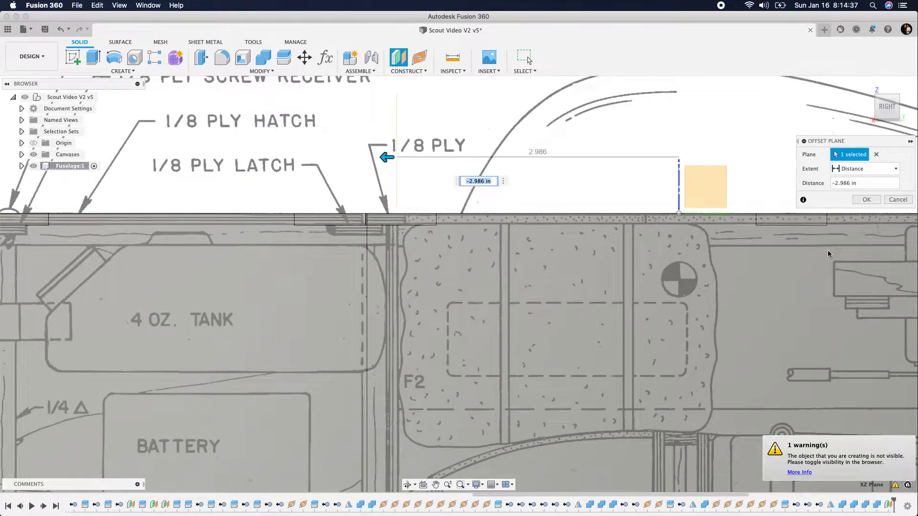
{"action": "left_click", "coordinate": [866, 200]}
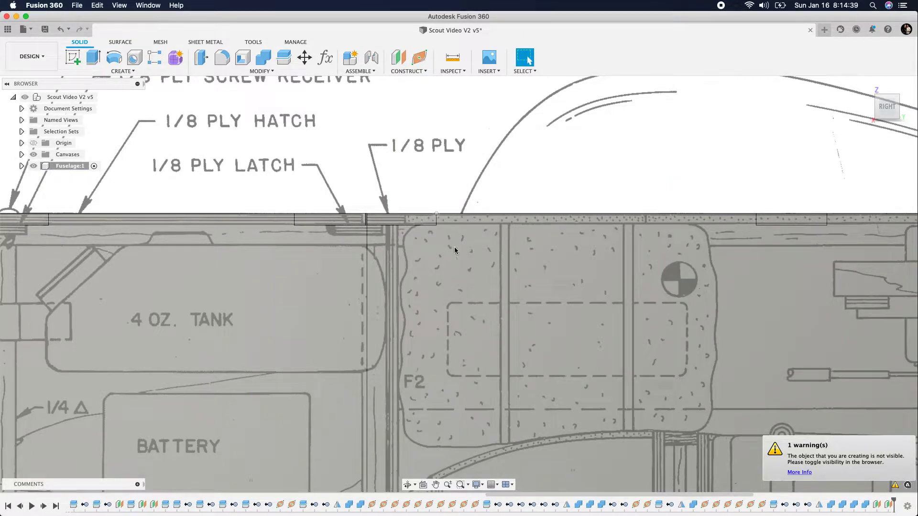
Show the construction planes of the Fuselage component
{"action": "left_click", "coordinate": [21, 166]}
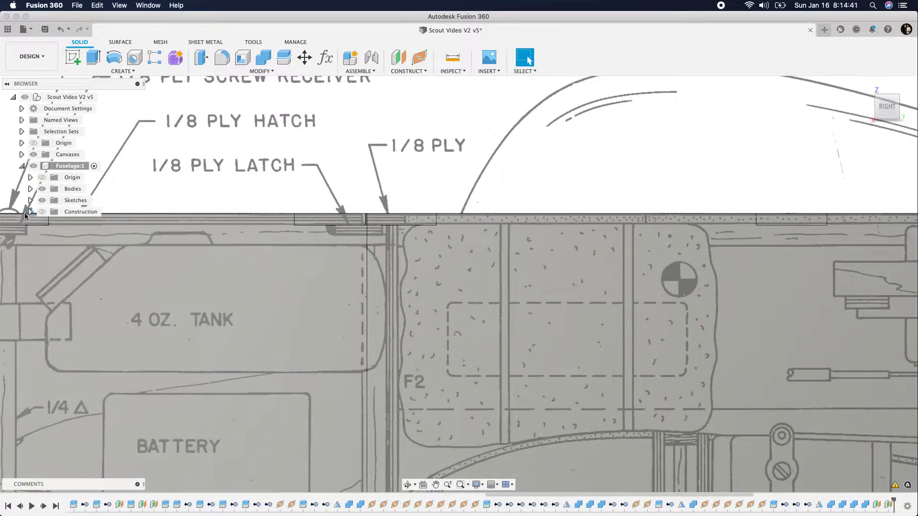
{"action": "left_click", "coordinate": [42, 212]}
{"action": "left_click", "coordinate": [30, 212]}
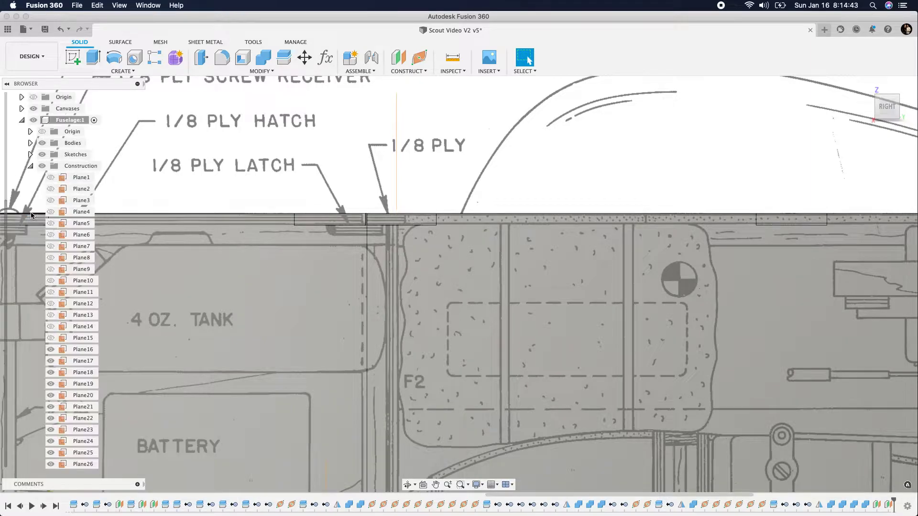
{"action": "left_click", "coordinate": [31, 167]}
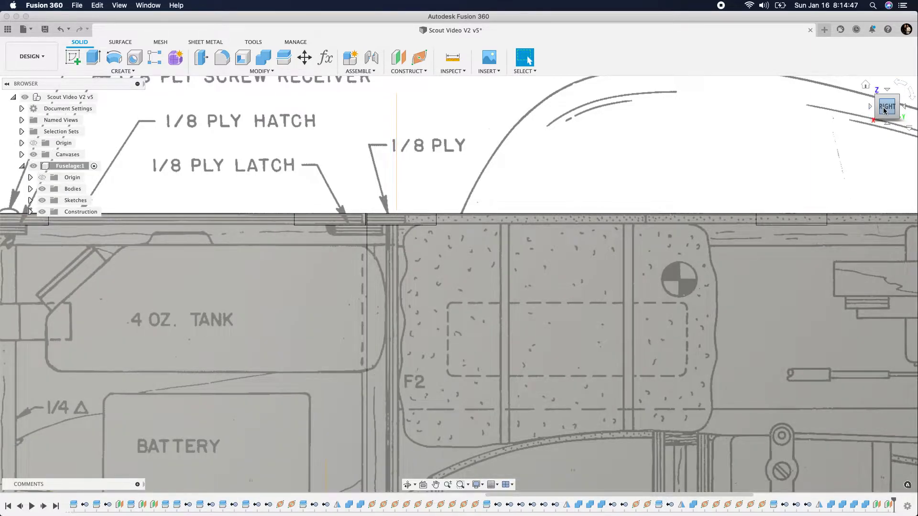
Enlarge the displayed extent of the offset plane at former F2 so it reaches well above and through the fuselage side
{"action": "left_click_drag", "start_coordinate": [888, 108], "coordinate": [901, 118]}
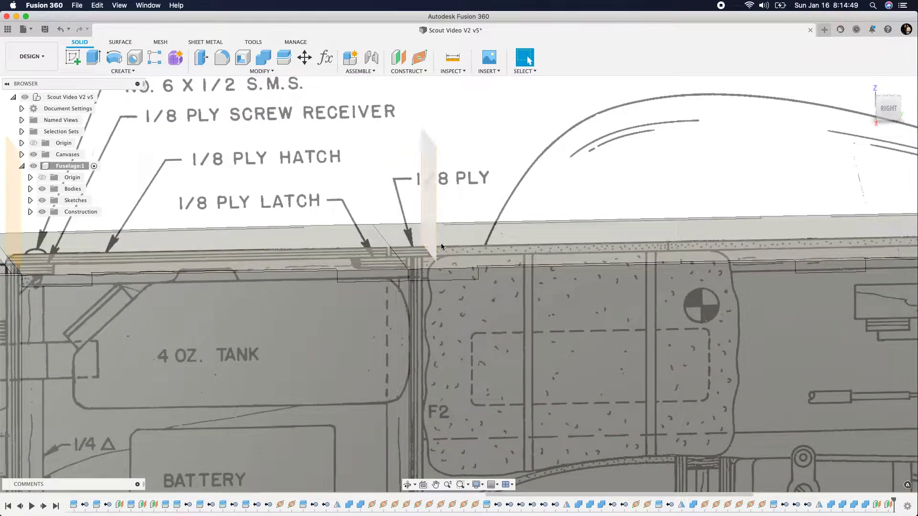
{"action": "left_click_drag", "start_coordinate": [430, 253], "coordinate": [423, 470]}
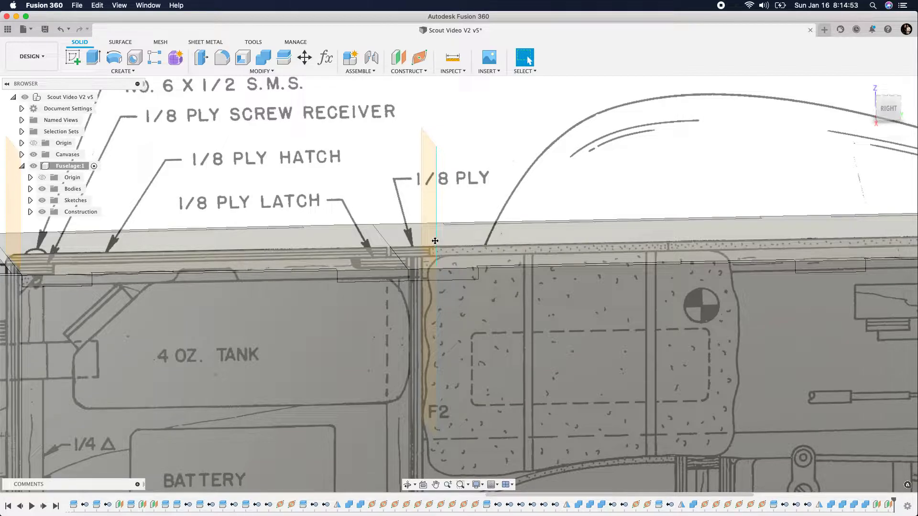
{"action": "left_click_drag", "start_coordinate": [436, 146], "coordinate": [461, 136]}
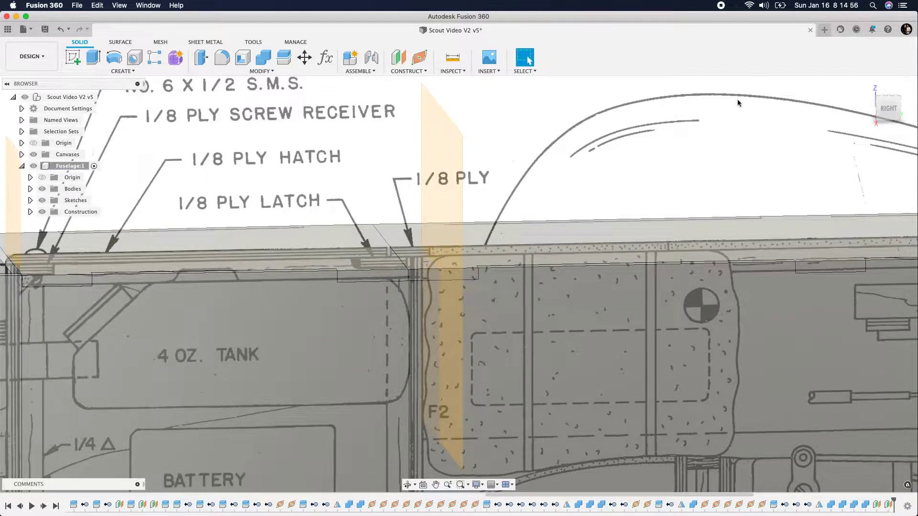
{"action": "left_click", "coordinate": [897, 108]}
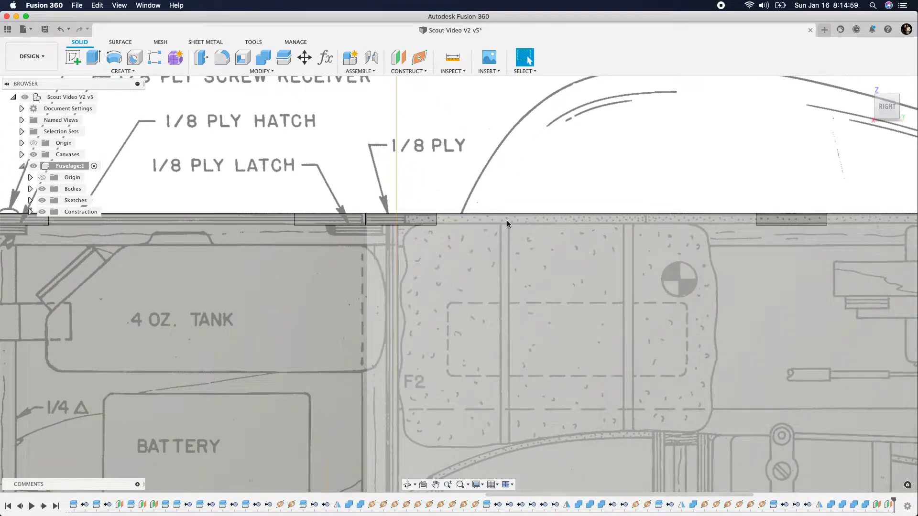
Hide the fuselage's older construction planes through Plane24, keeping only the new planes at formers F1 and F2 shown
{"action": "scroll", "coordinate": [254, 215], "scroll_direction": "down", "scroll_amount": 5}
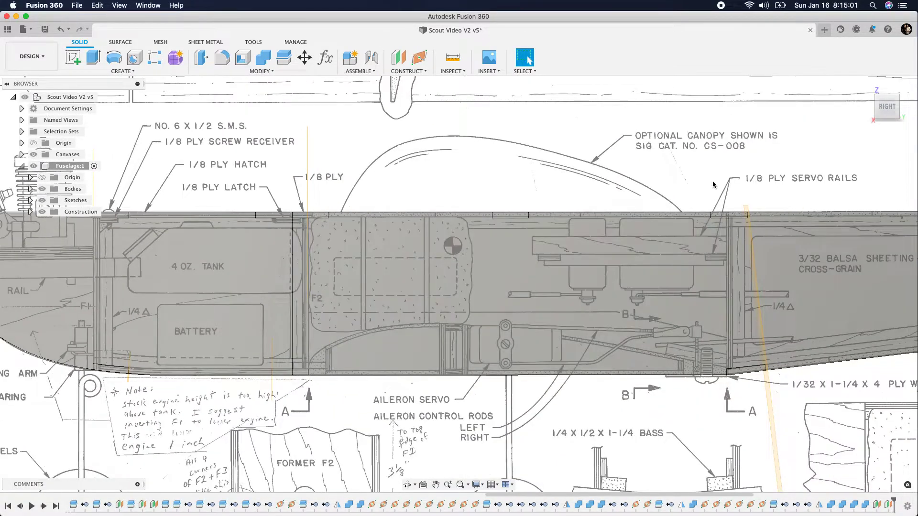
{"action": "scroll", "coordinate": [249, 240], "scroll_direction": "down", "scroll_amount": 3}
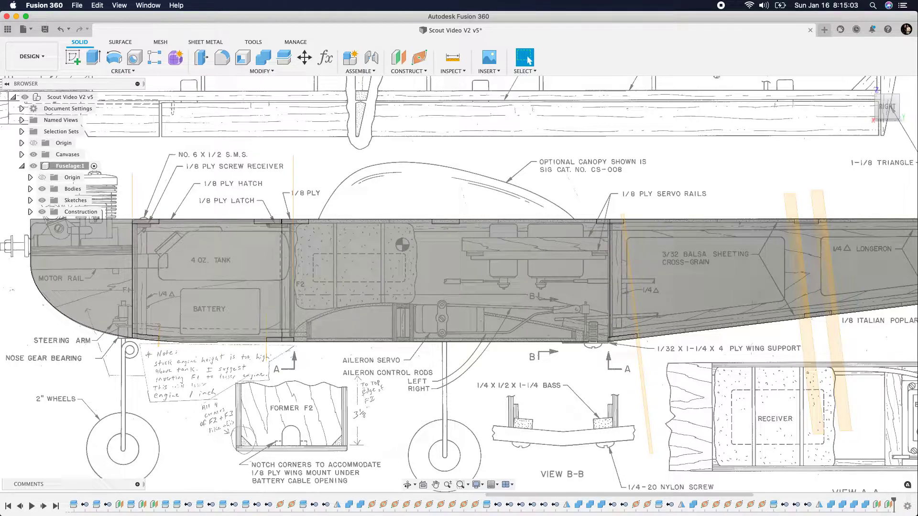
{"action": "left_click", "coordinate": [30, 211]}
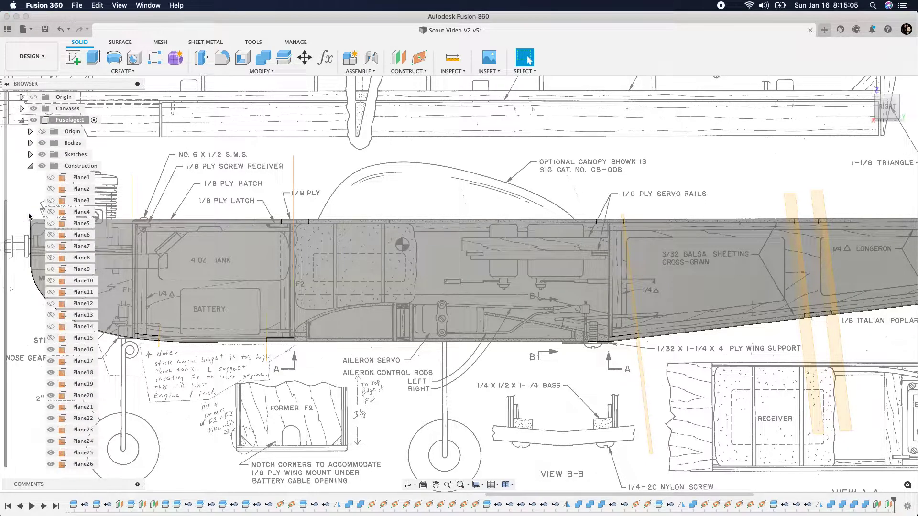
{"action": "left_click", "coordinate": [50, 361]}
{"action": "left_click", "coordinate": [51, 372]}
{"action": "left_click", "coordinate": [51, 384]}
{"action": "left_click", "coordinate": [51, 395]}
{"action": "left_click", "coordinate": [50, 407]}
{"action": "left_click", "coordinate": [50, 418]}
{"action": "left_click", "coordinate": [50, 430]}
{"action": "left_click", "coordinate": [50, 441]}
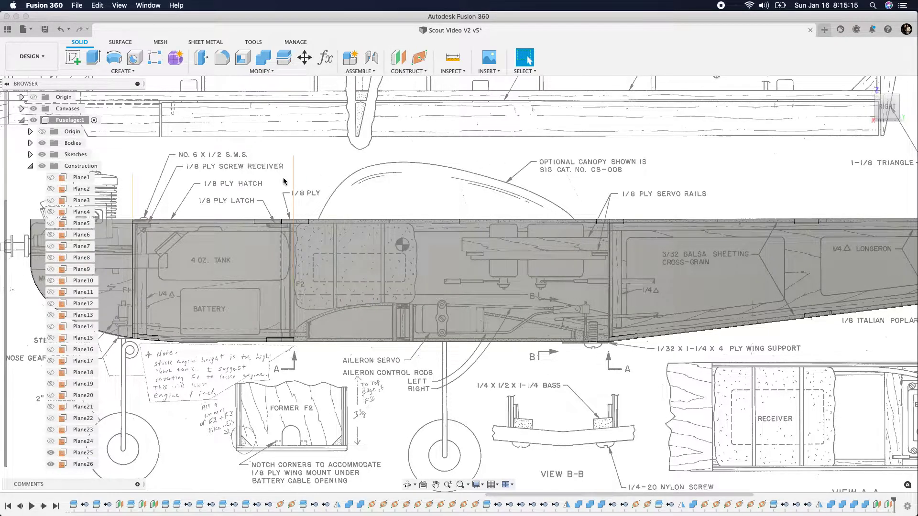
Offset a plane 8.626 in aft from the former F2 plane, at the former just behind the 1/8 ply servo rails
{"action": "left_click", "coordinate": [398, 58]}
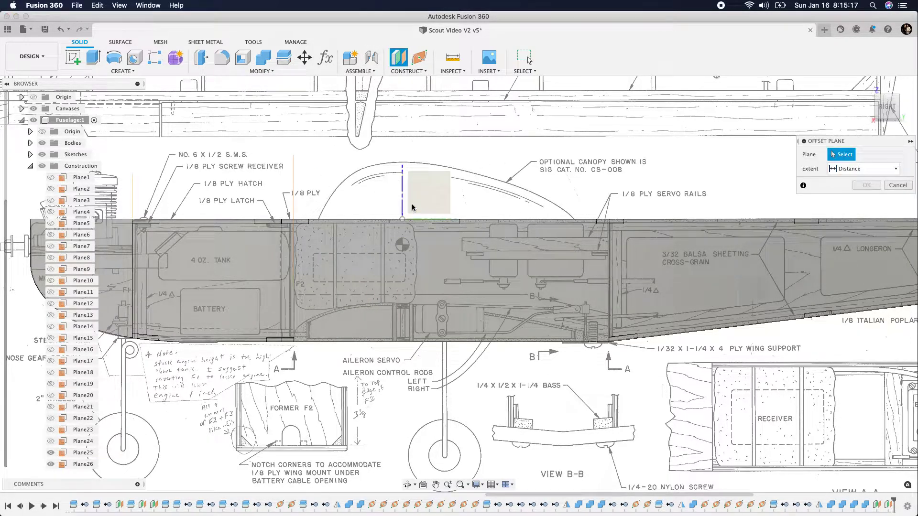
{"action": "left_click", "coordinate": [302, 191]}
{"action": "left_click_drag", "start_coordinate": [302, 190], "coordinate": [617, 252]}
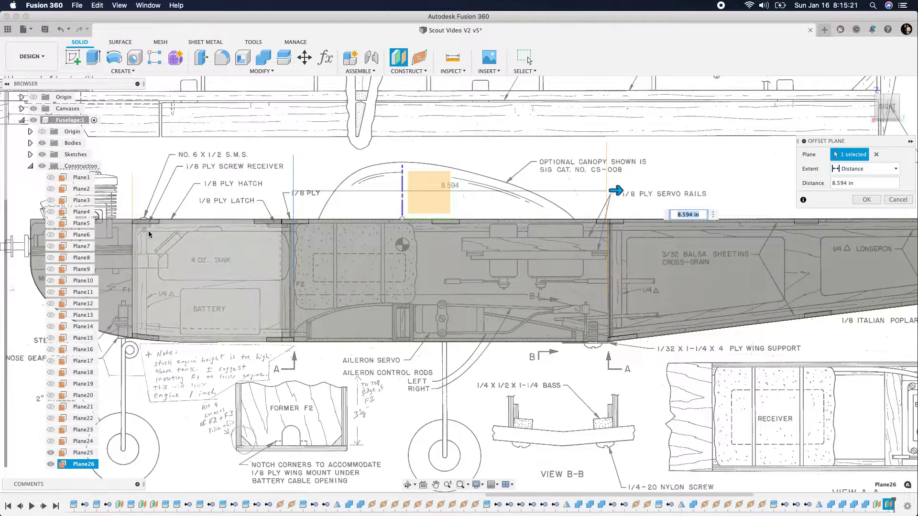
{"action": "scroll", "coordinate": [145, 200], "scroll_direction": "down", "scroll_amount": 3}
{"action": "scroll", "coordinate": [399, 222], "scroll_direction": "up", "scroll_amount": 5}
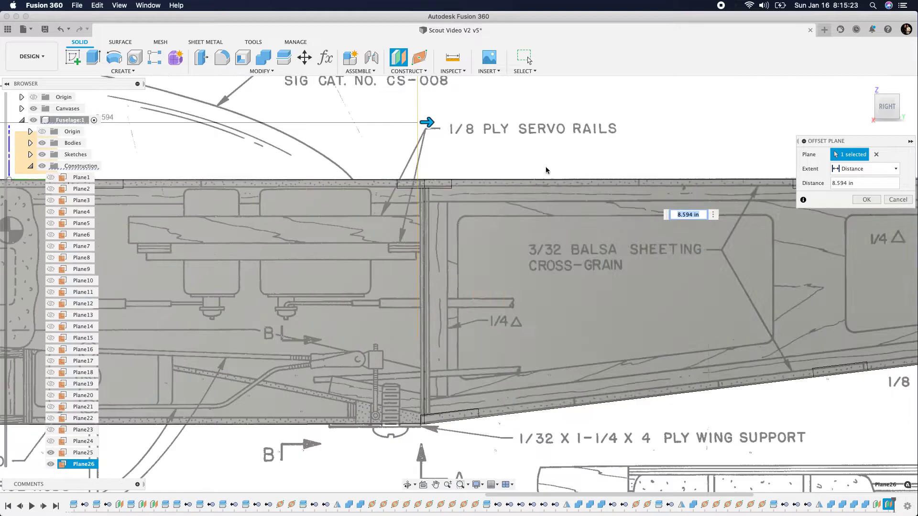
{"action": "left_click_drag", "start_coordinate": [430, 124], "coordinate": [432, 126]}
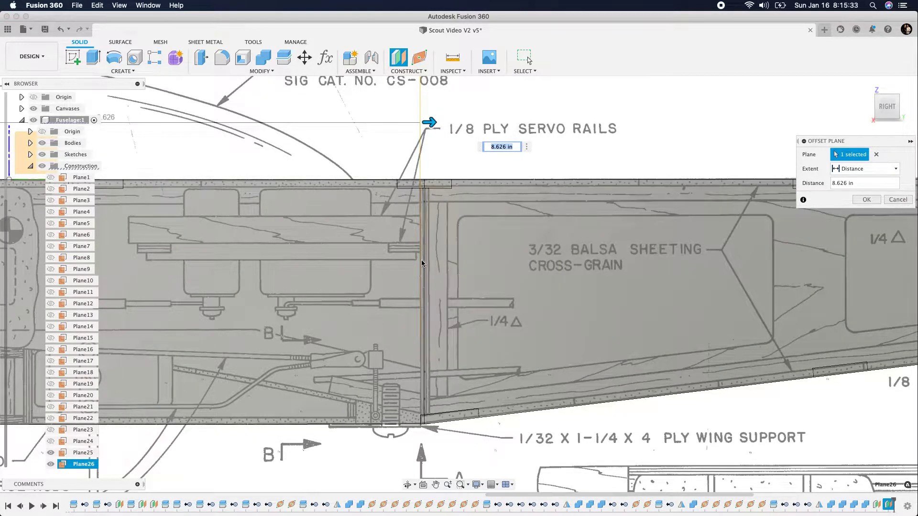
Examine the plan's side view from former F2 to the tail for further former positions, and accept the offset plane
{"action": "scroll", "coordinate": [480, 262], "scroll_direction": "down", "scroll_amount": 5}
{"action": "scroll", "coordinate": [258, 244], "scroll_direction": "up", "scroll_amount": 6}
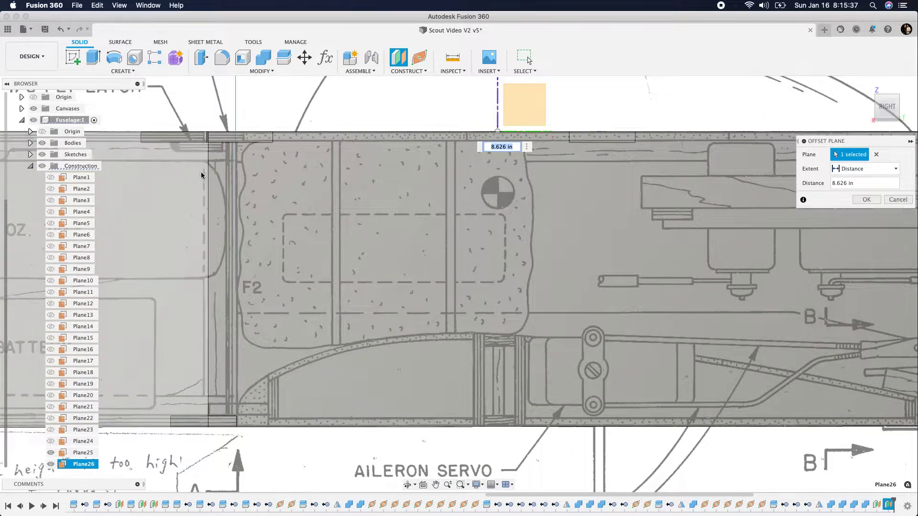
{"action": "scroll", "coordinate": [244, 267], "scroll_direction": "down", "scroll_amount": 5}
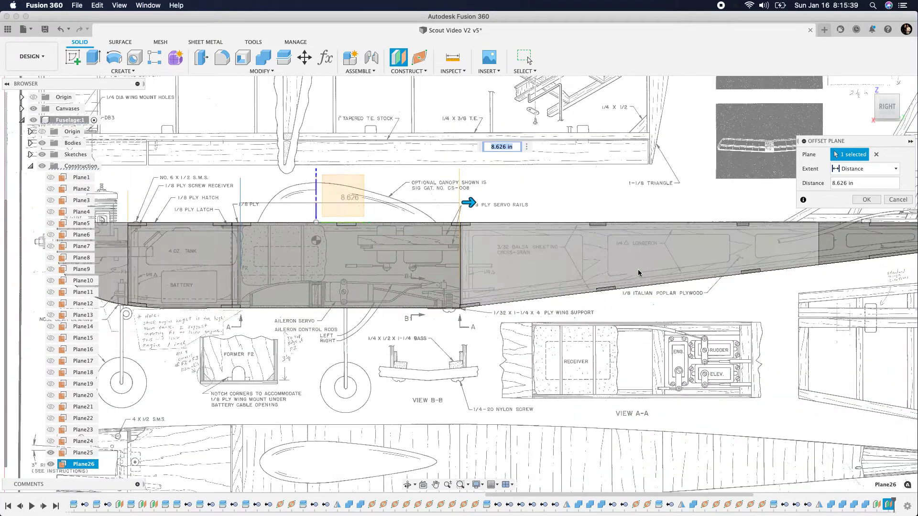
{"action": "scroll", "coordinate": [523, 245], "scroll_direction": "down", "scroll_amount": 5}
{"action": "scroll", "coordinate": [523, 245], "scroll_direction": "up", "scroll_amount": 5}
{"action": "scroll", "coordinate": [523, 244], "scroll_direction": "up", "scroll_amount": 4}
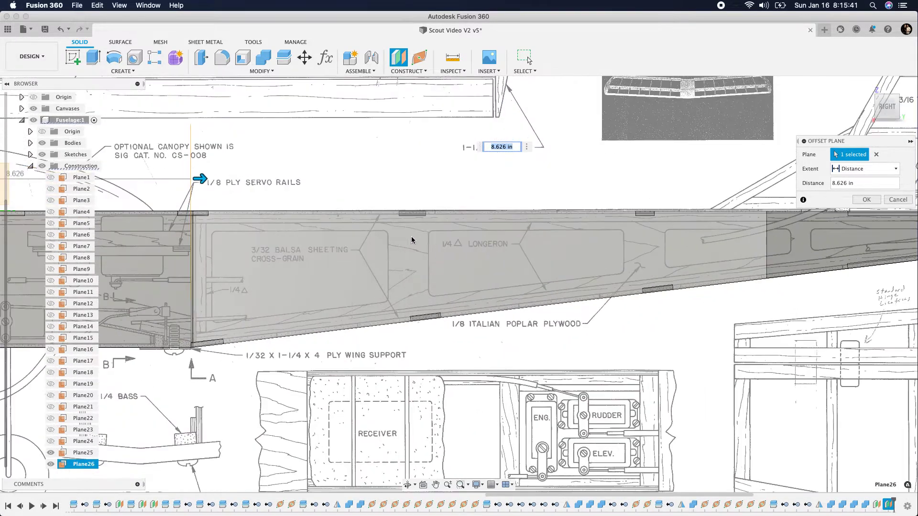
{"action": "scroll", "coordinate": [406, 236], "scroll_direction": "up", "scroll_amount": 2}
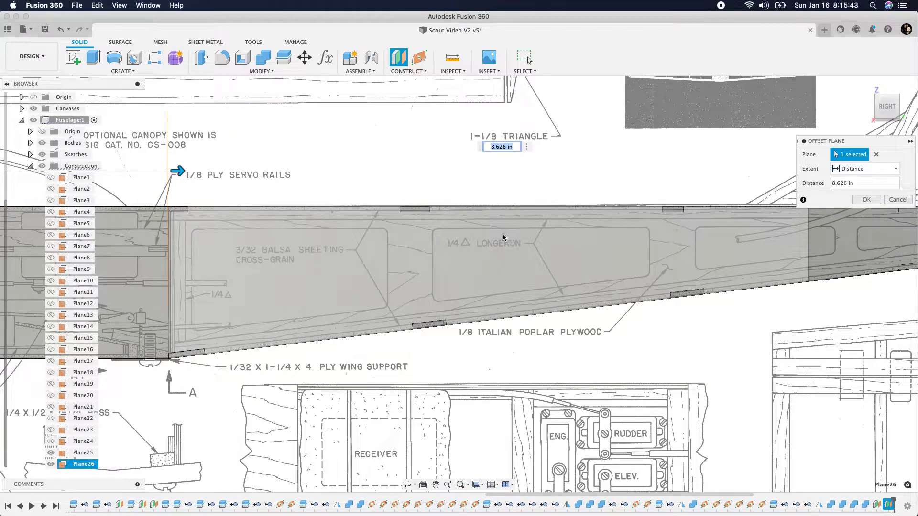
{"action": "scroll", "coordinate": [342, 192], "scroll_direction": "down", "scroll_amount": 3}
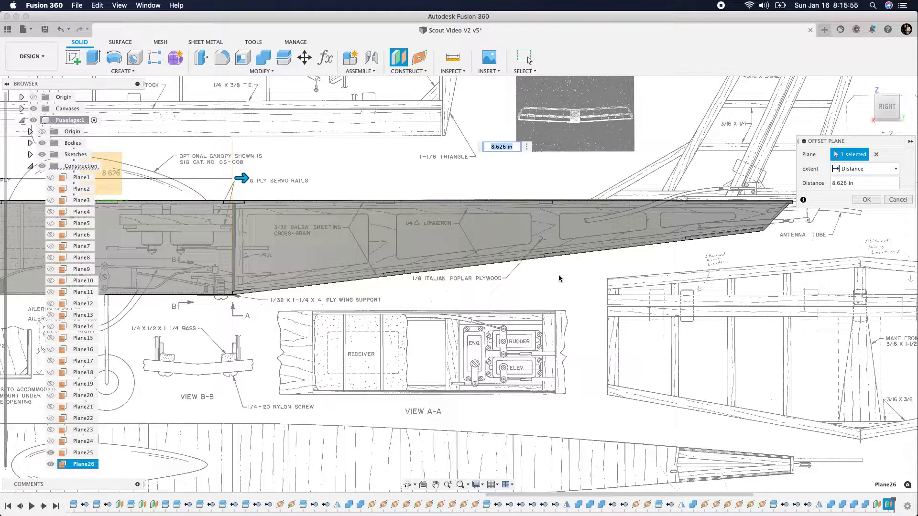
{"action": "scroll", "coordinate": [757, 306], "scroll_direction": "down", "scroll_amount": 3}
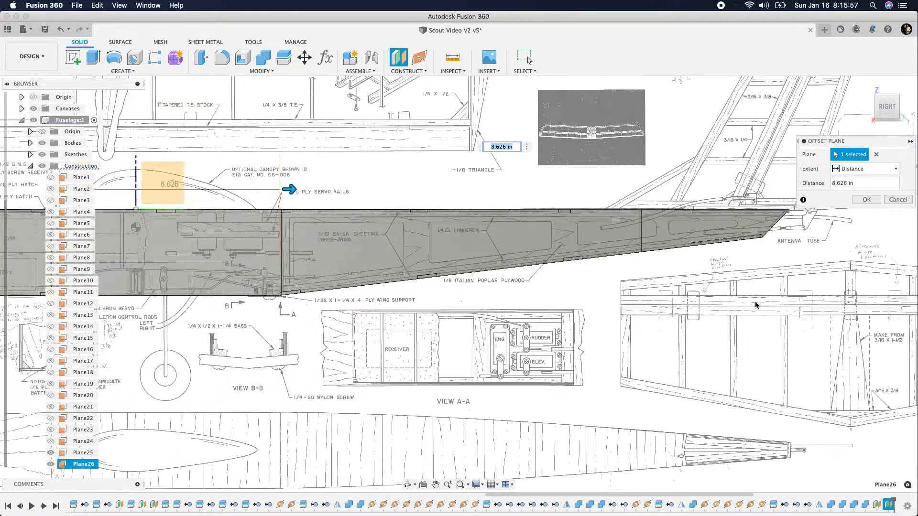
{"action": "left_click", "coordinate": [864, 200]}
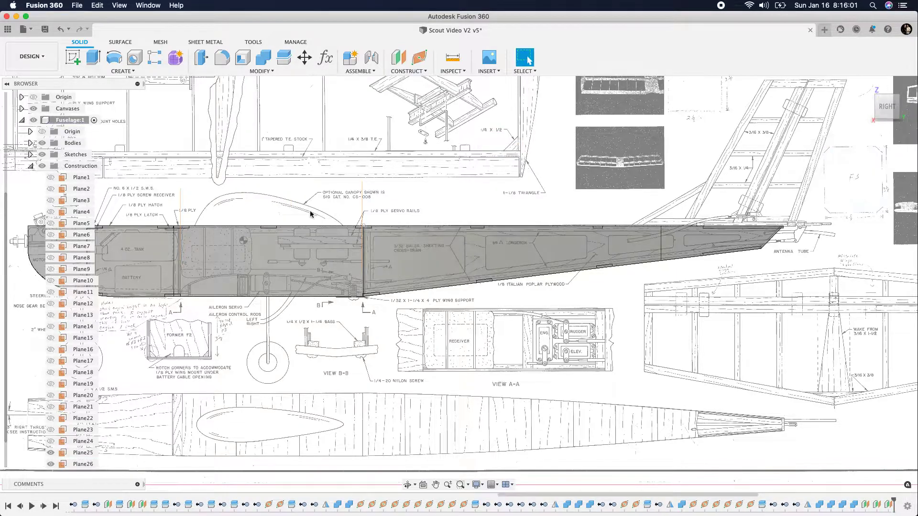
Hide the plan canvases so only the fuselage and its former planes remain in the front view
{"action": "left_click_drag", "start_coordinate": [889, 111], "coordinate": [915, 114]}
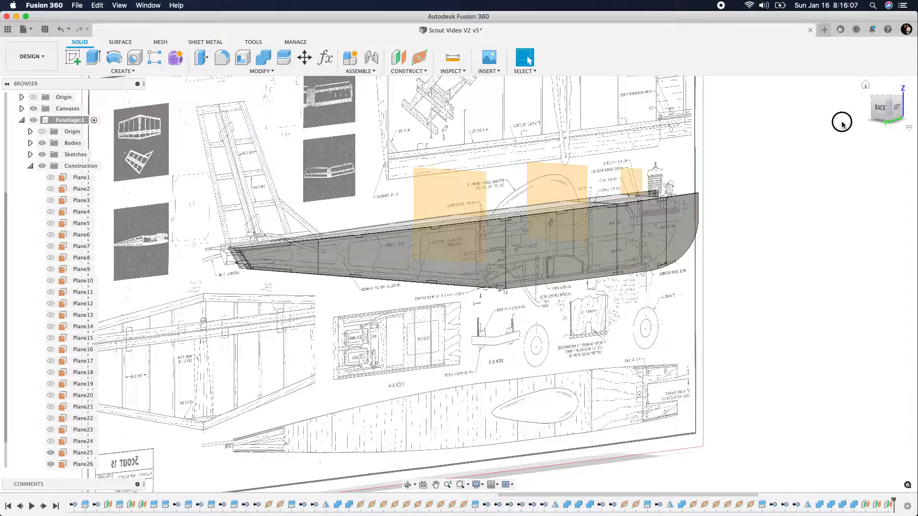
{"action": "left_click", "coordinate": [866, 86]}
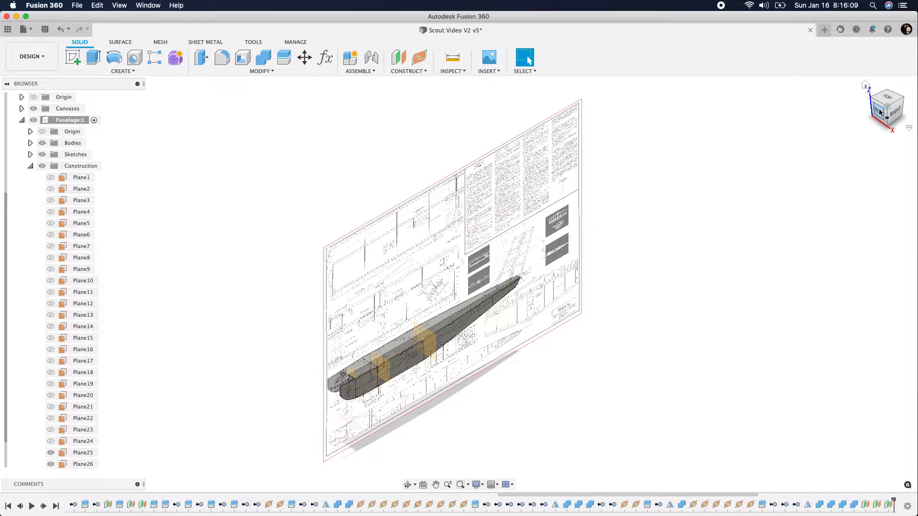
{"action": "left_click", "coordinate": [879, 112]}
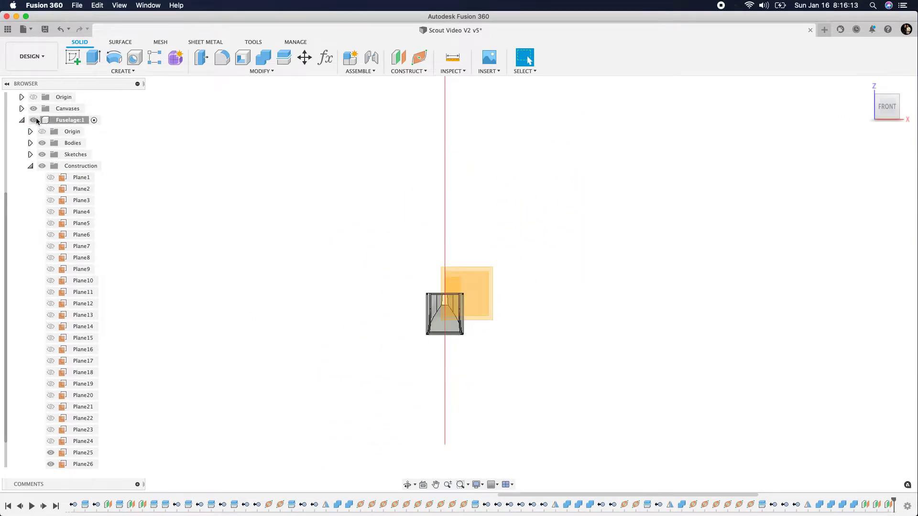
{"action": "left_click", "coordinate": [33, 109]}
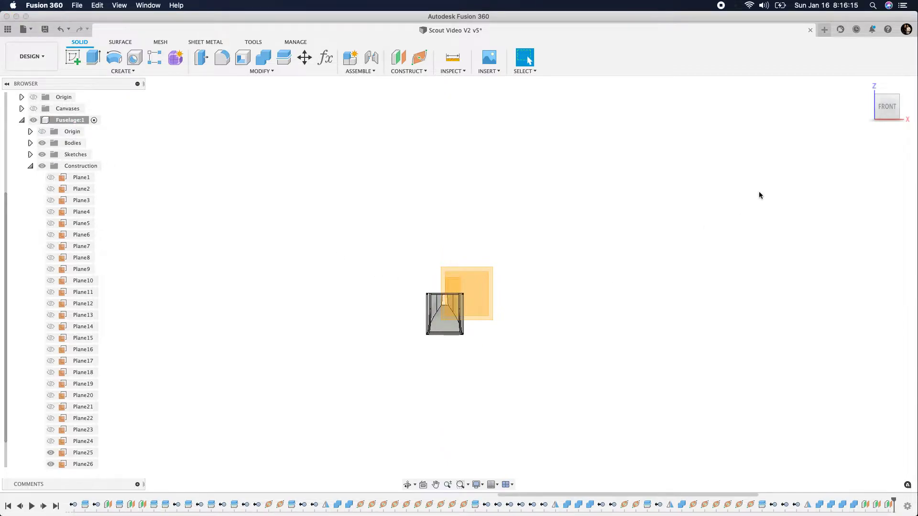
Start a sketch on the former F1 plane at the nose and turn on Slice
{"action": "left_click_drag", "start_coordinate": [885, 109], "coordinate": [875, 109]}
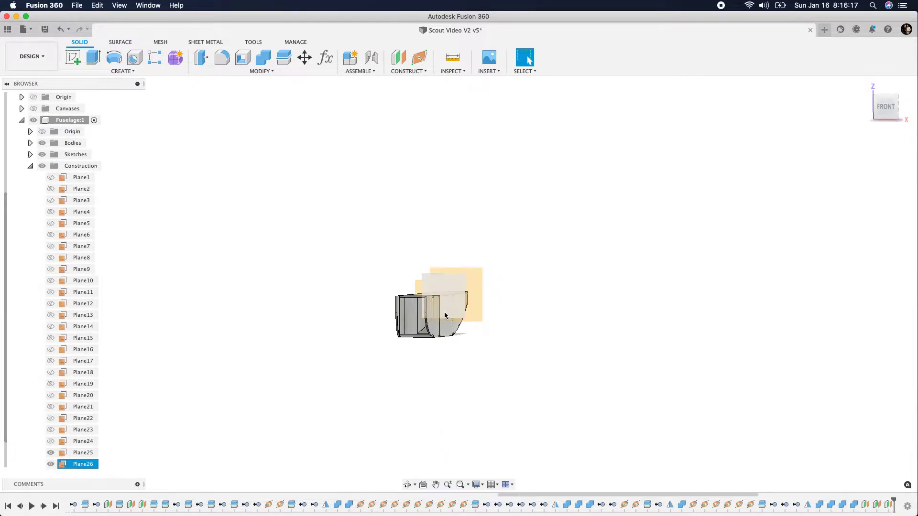
{"action": "scroll", "coordinate": [445, 315], "scroll_direction": "up", "scroll_amount": 5}
{"action": "left_click", "coordinate": [404, 258]}
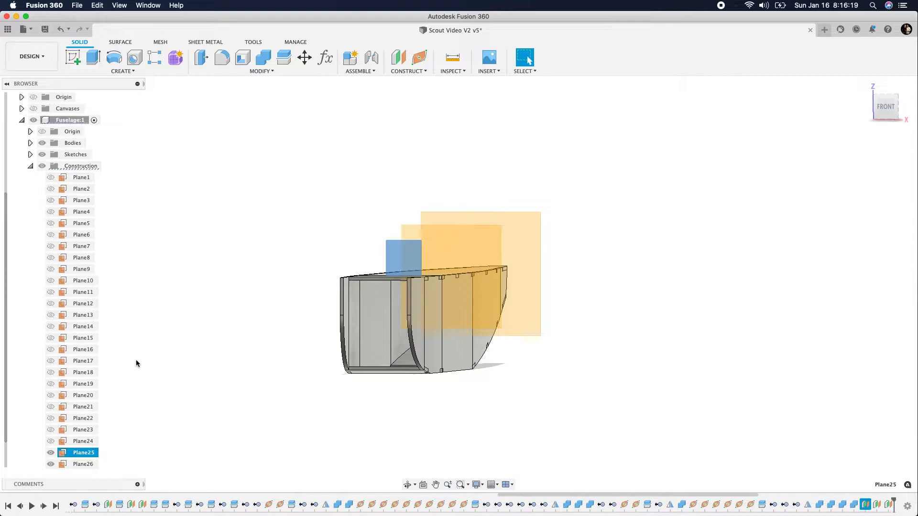
{"action": "left_click", "coordinate": [72, 62]}
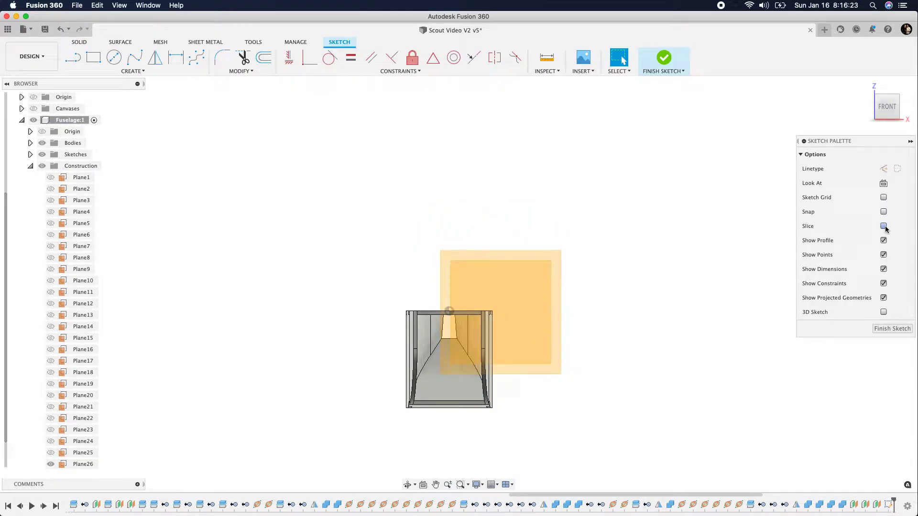
{"action": "left_click", "coordinate": [883, 226]}
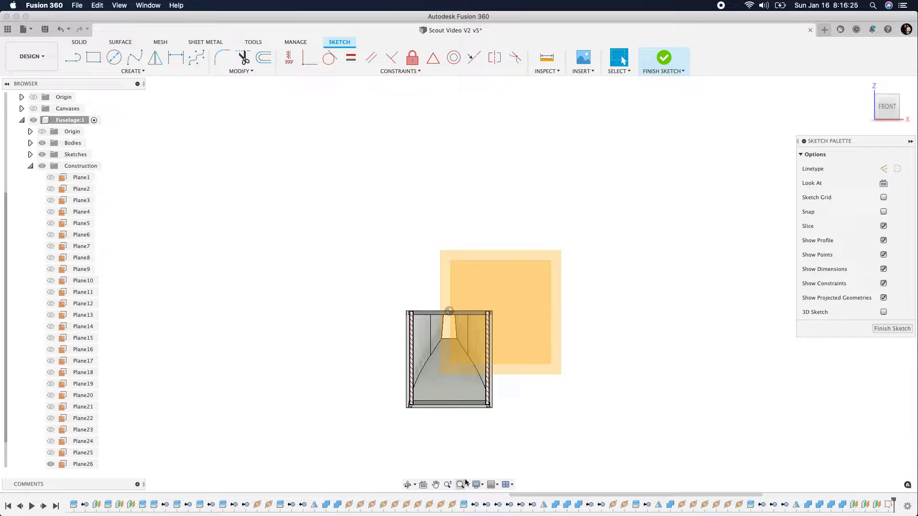
Sketch a two-point rectangle about 3.23 in wide and 3.80 in high around the outside of the sliced fuselage section
{"action": "mouse_move", "coordinate": [883, 105]}
{"action": "middle_mouse_down", "text": "shift"}
{"action": "mouse_move", "coordinate": [854, 107]}
{"action": "mouse_move", "coordinate": [870, 109]}
{"action": "middle_mouse_up", "text": "shift"}
{"action": "left_click", "coordinate": [884, 109]}
{"action": "scroll", "coordinate": [456, 388], "scroll_direction": "up", "scroll_amount": 3}
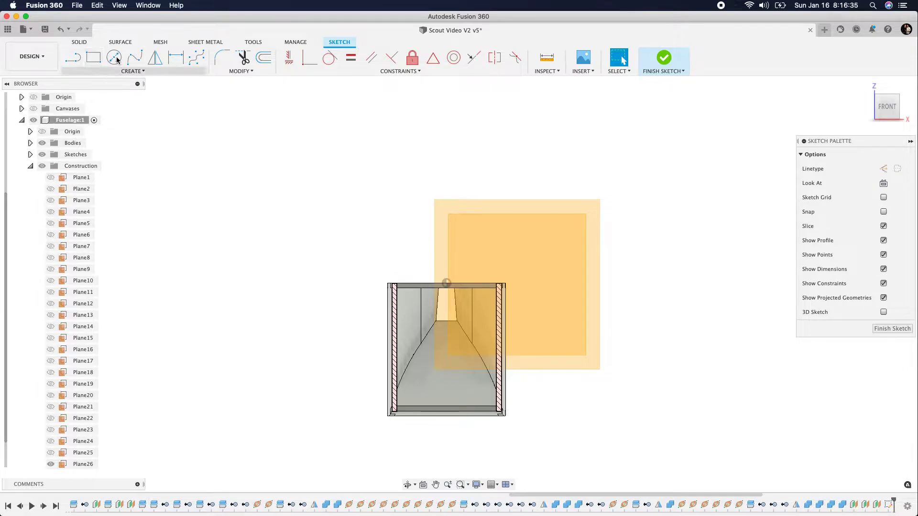
{"action": "left_click", "coordinate": [93, 60]}
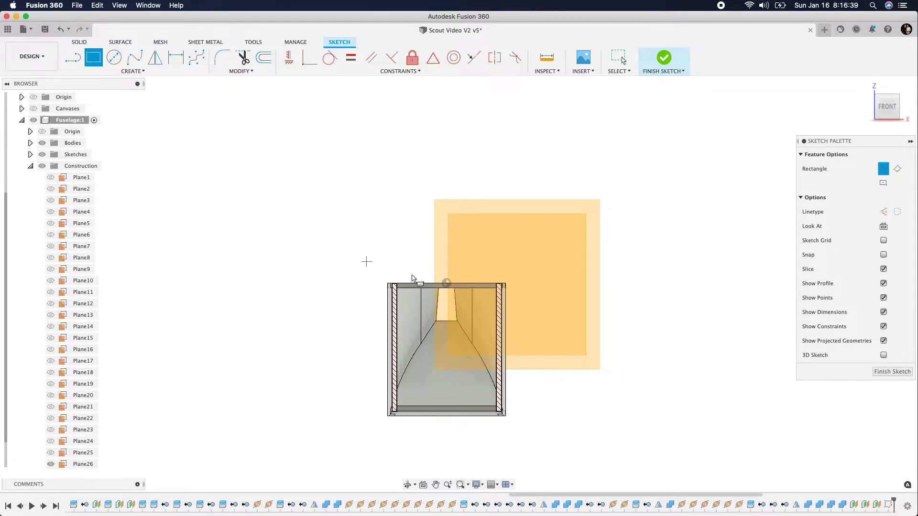
{"action": "left_click", "coordinate": [383, 274]}
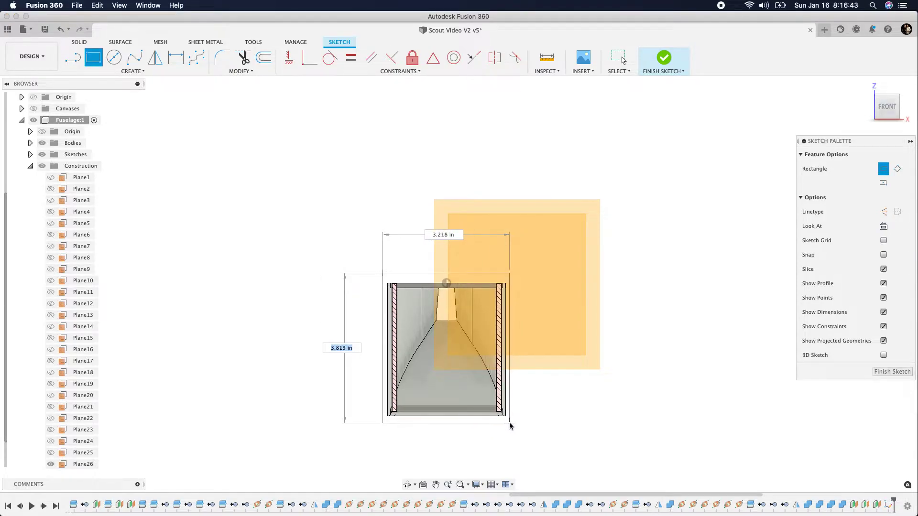
{"action": "left_click", "coordinate": [510, 423]}
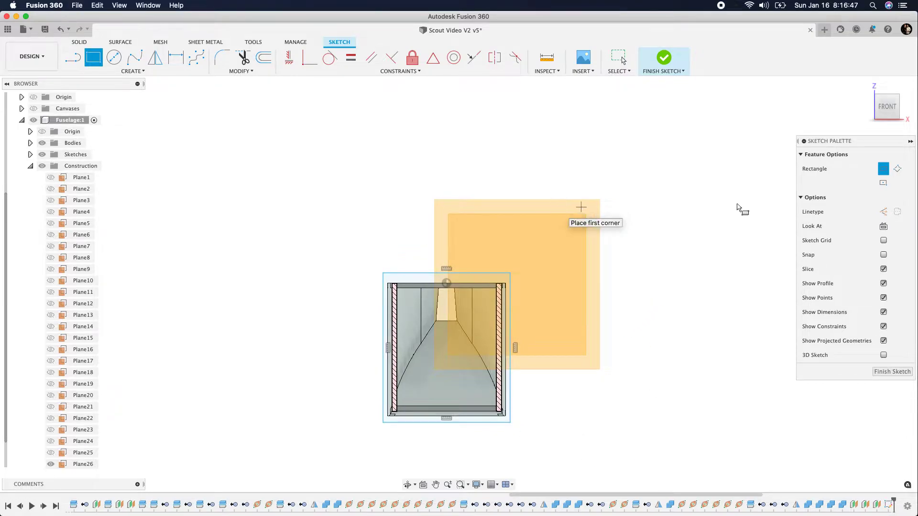
Dimension the rectangle's width below it and its height beside it, accepting both sizes as drawn
{"action": "left_click_drag", "start_coordinate": [887, 108], "coordinate": [884, 111]}
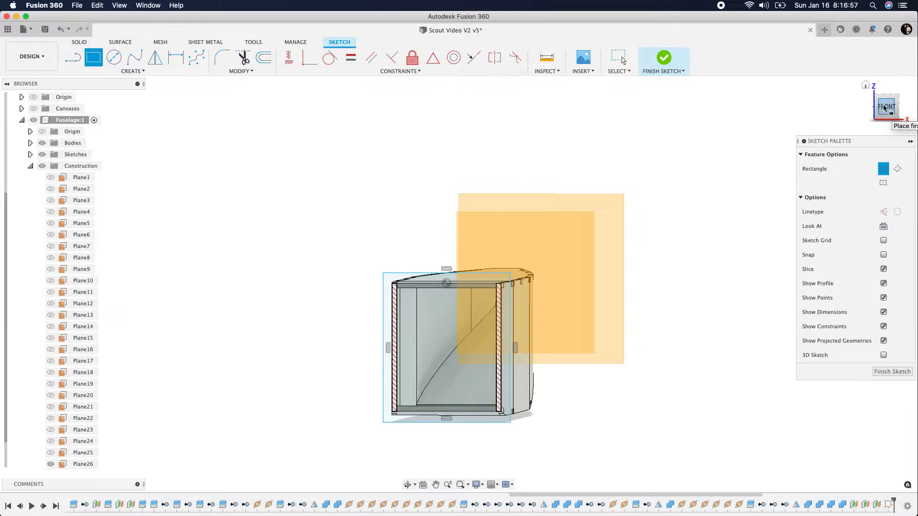
{"action": "left_click_drag", "start_coordinate": [880, 105], "coordinate": [879, 105]}
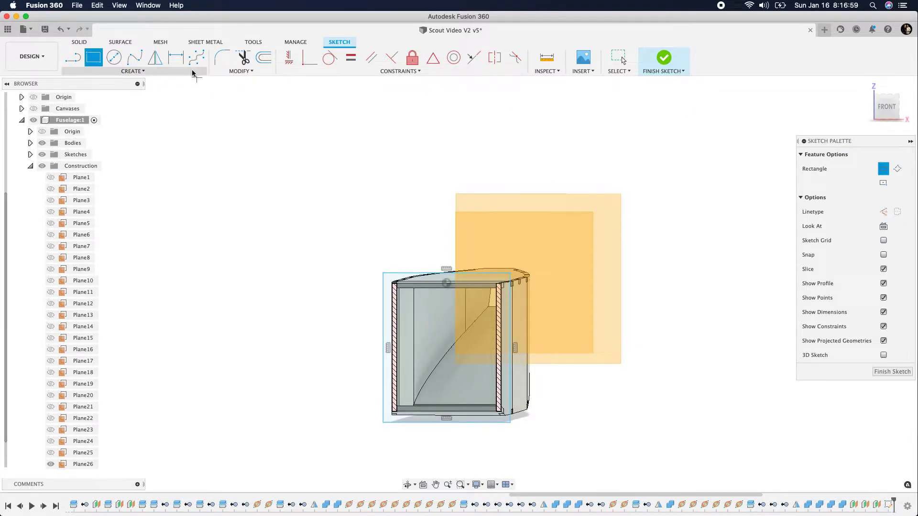
{"action": "left_click", "coordinate": [176, 57]}
{"action": "left_click", "coordinate": [474, 424]}
{"action": "left_click", "coordinate": [467, 451]}
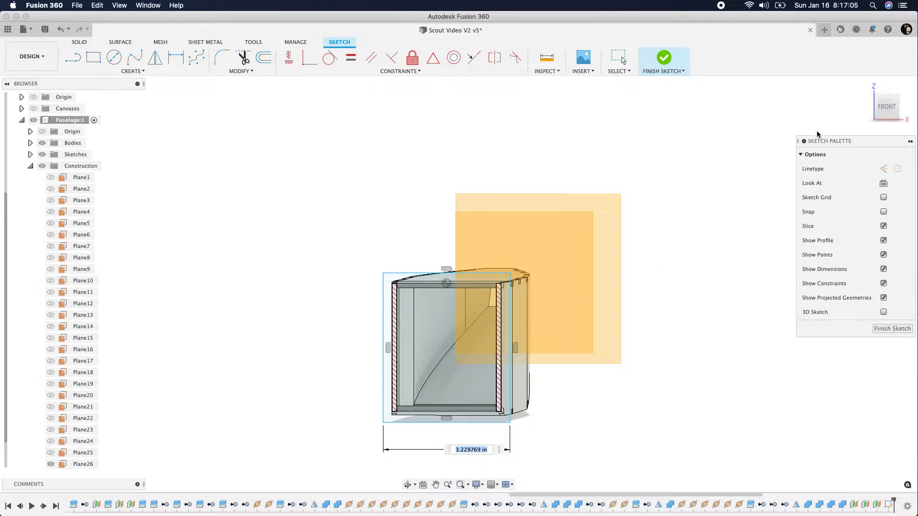
{"action": "left_click", "coordinate": [882, 108]}
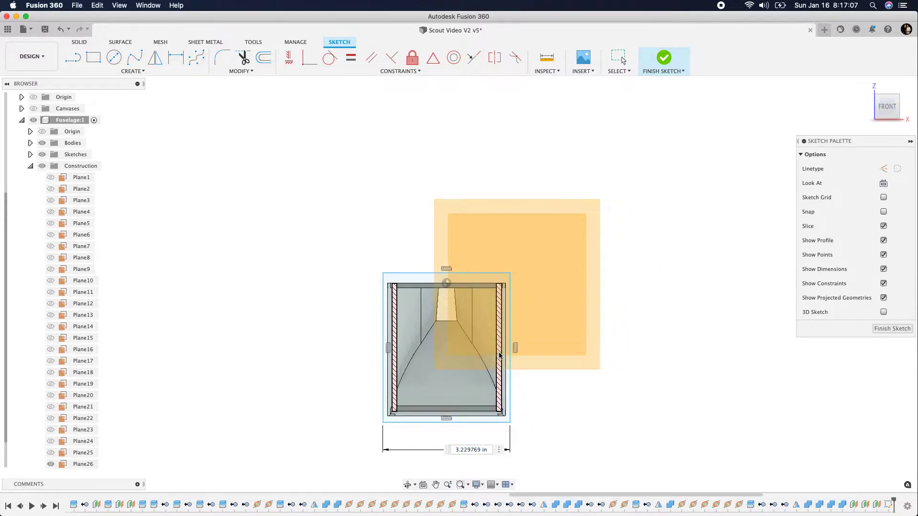
{"action": "key", "text": "d"}
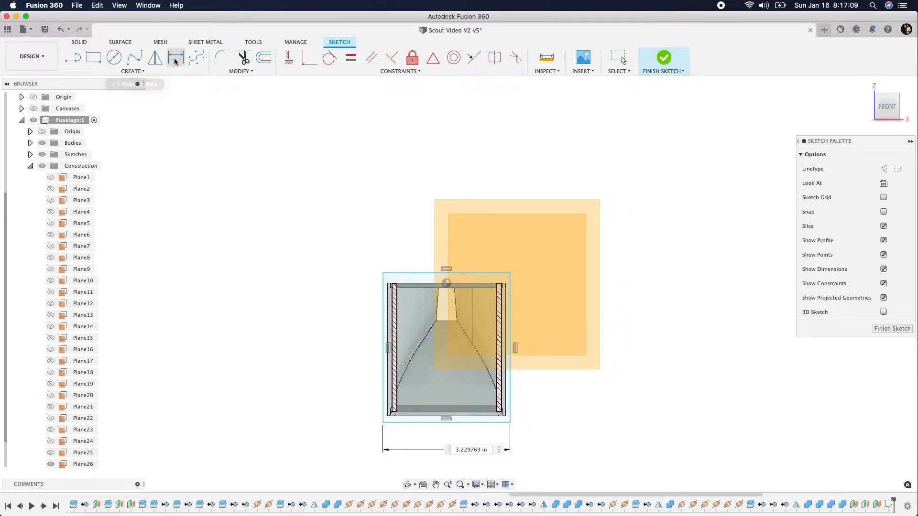
{"action": "left_click", "coordinate": [383, 344]}
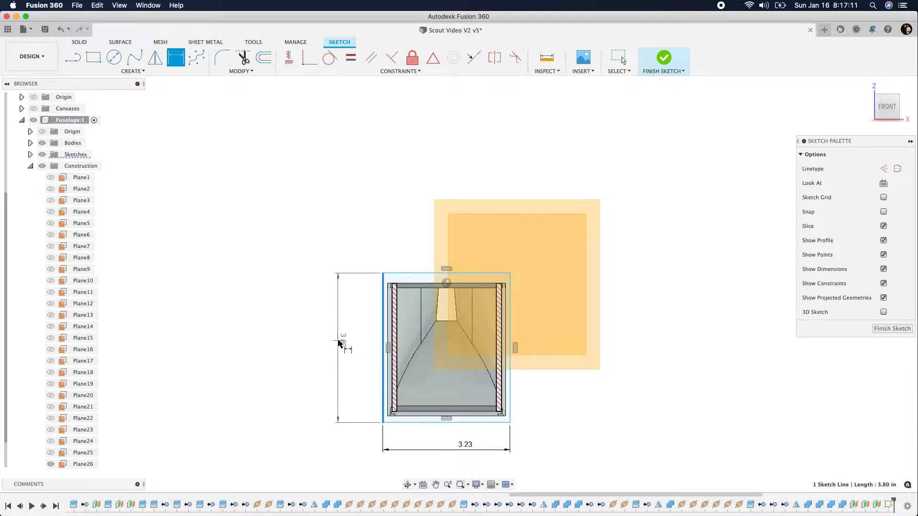
{"action": "left_click", "coordinate": [338, 343]}
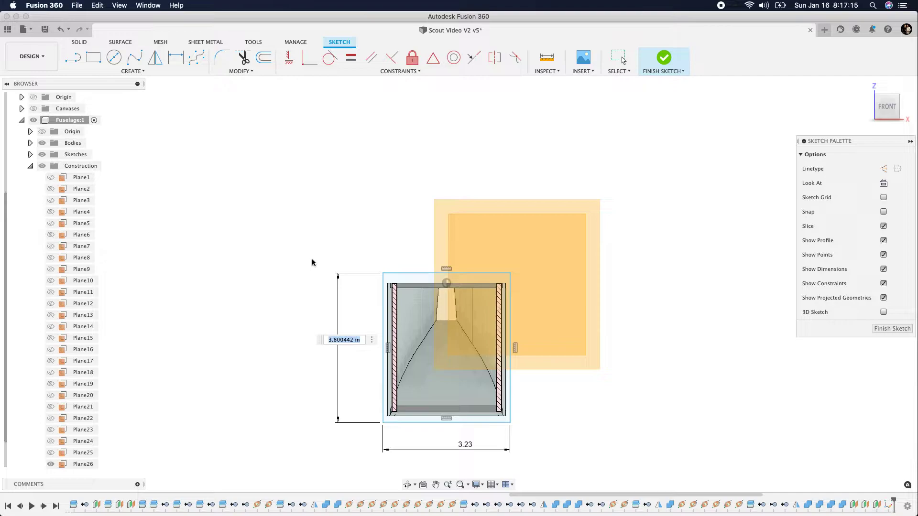
{"action": "key", "text": "Return"}
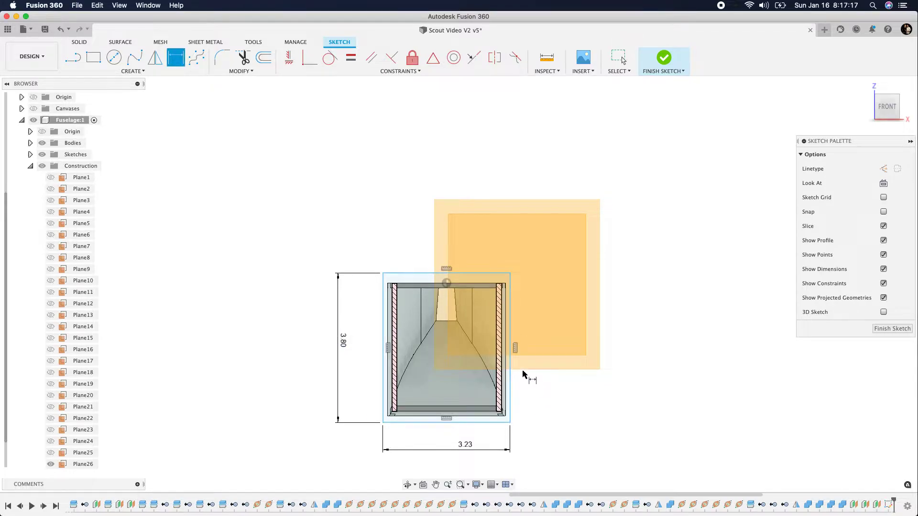
Dimension the rectangle's top edge and left side from the origin point, accepting both distances as drawn, and finish the F1 sketch
{"action": "left_click", "coordinate": [465, 272]}
{"action": "left_click", "coordinate": [446, 284]}
{"action": "left_click", "coordinate": [280, 287]}
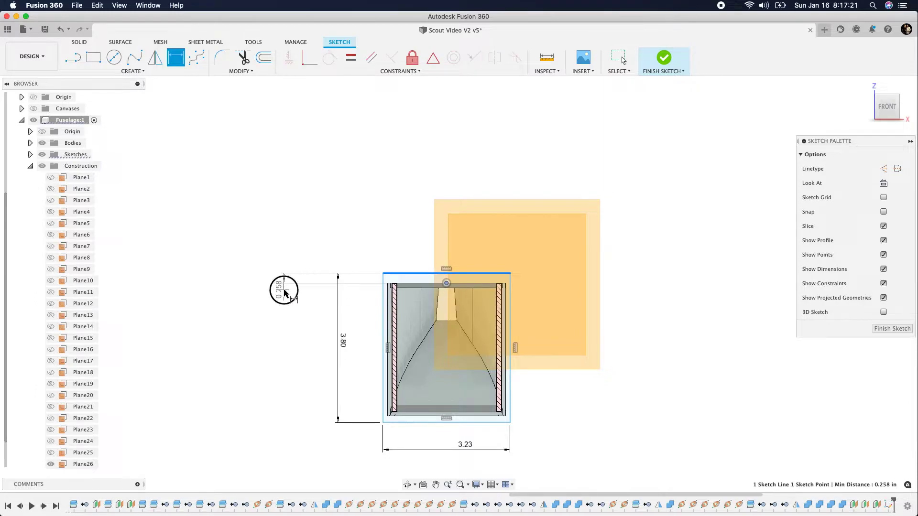
{"action": "key", "text": "Return"}
{"action": "left_click", "coordinate": [446, 284]}
{"action": "left_click", "coordinate": [384, 292]}
{"action": "left_click", "coordinate": [384, 241]}
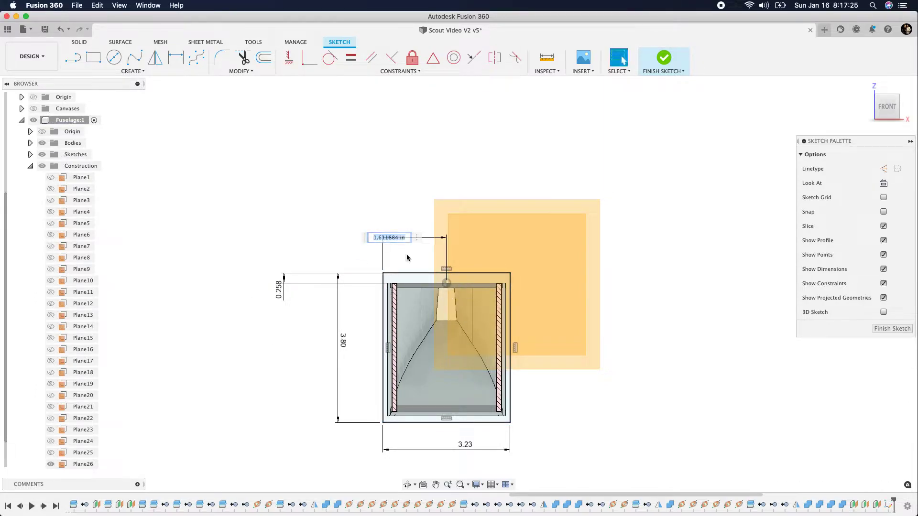
{"action": "key", "text": "Return"}
{"action": "left_click_drag", "start_coordinate": [884, 113], "coordinate": [844, 123]}
{"action": "left_click", "coordinate": [887, 329]}
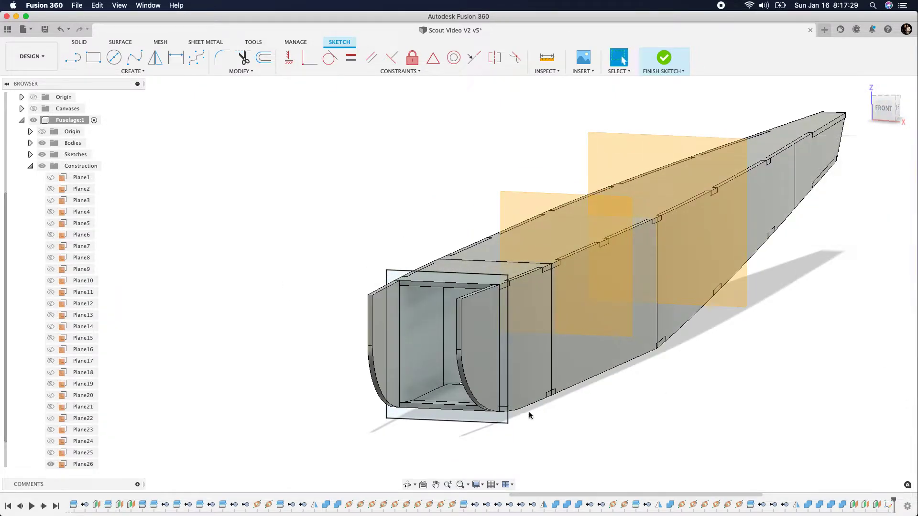
Start a sketch on Plane26, the former plane just behind F1, and turn on Slice
{"action": "left_click", "coordinate": [81, 465]}
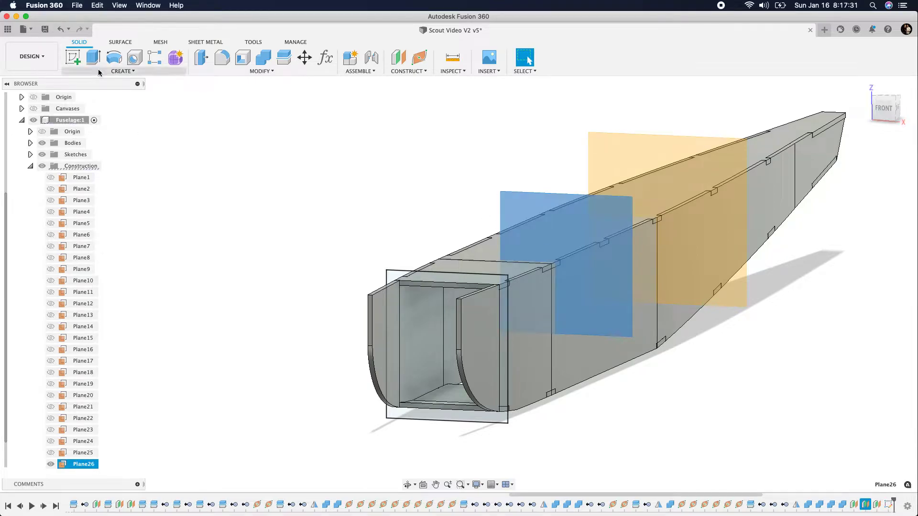
{"action": "left_click", "coordinate": [72, 57]}
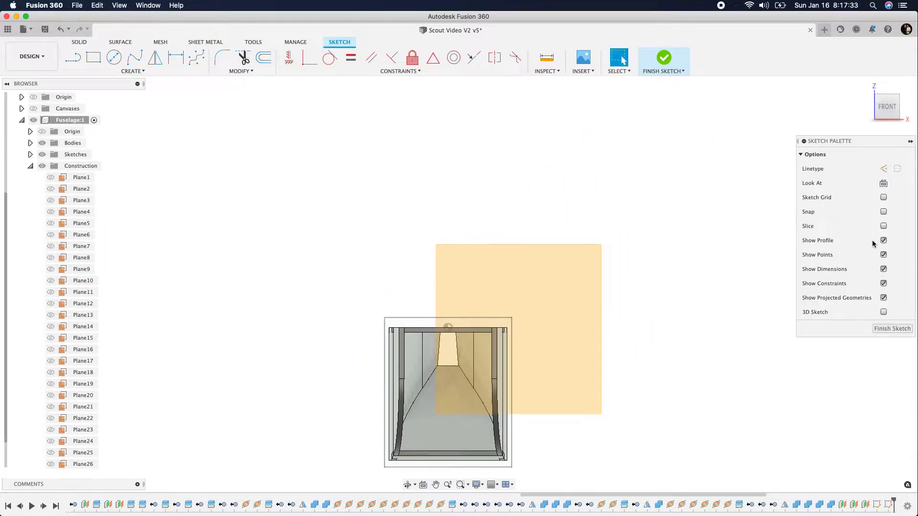
{"action": "left_click", "coordinate": [883, 226]}
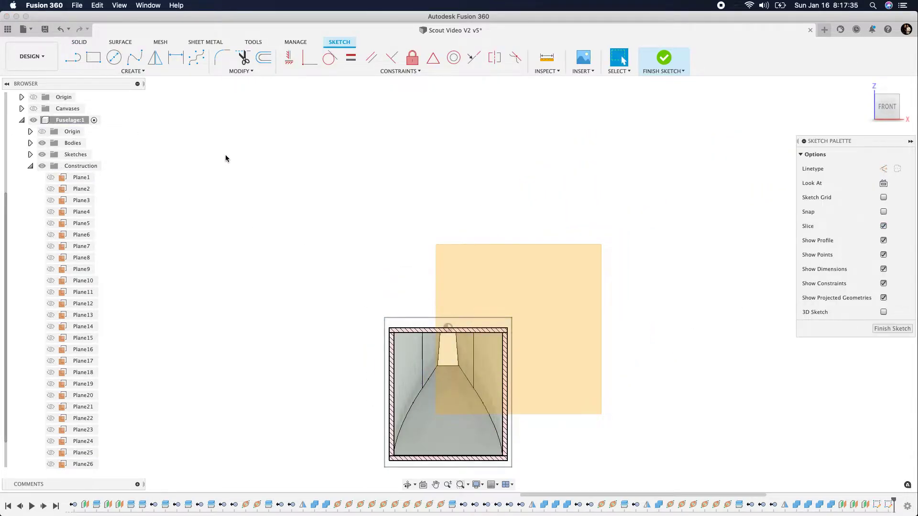
Sketch a two-point rectangle about 3.44 in wide and 3.85 in high around the outside of the sliced fuselage section
{"action": "left_click", "coordinate": [94, 58]}
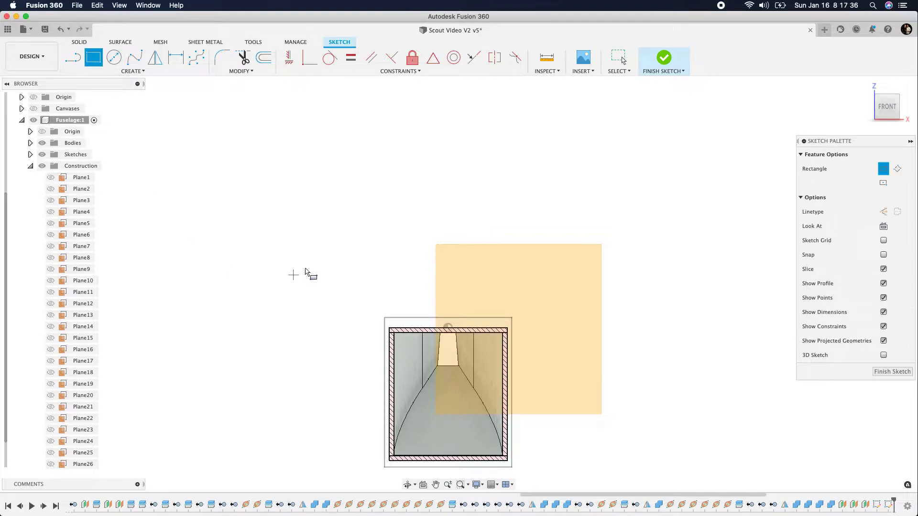
{"action": "left_click", "coordinate": [378, 320]}
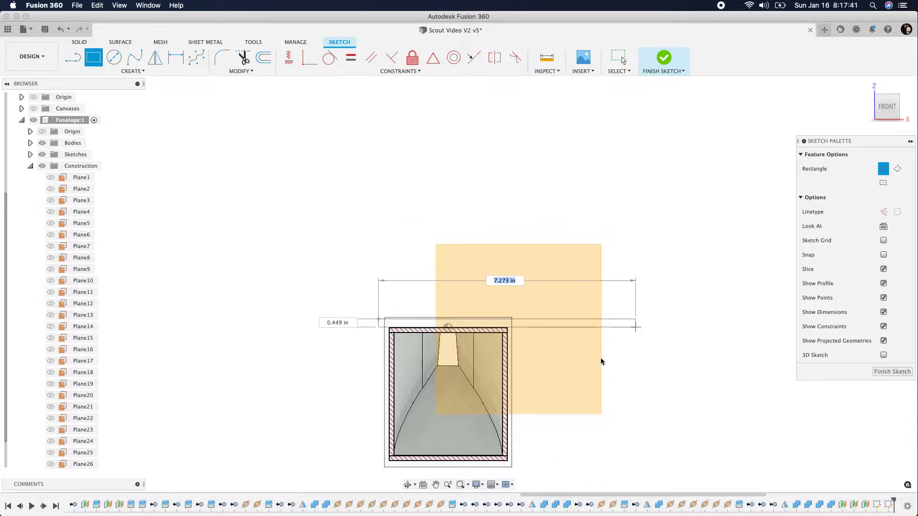
{"action": "left_click", "coordinate": [512, 468]}
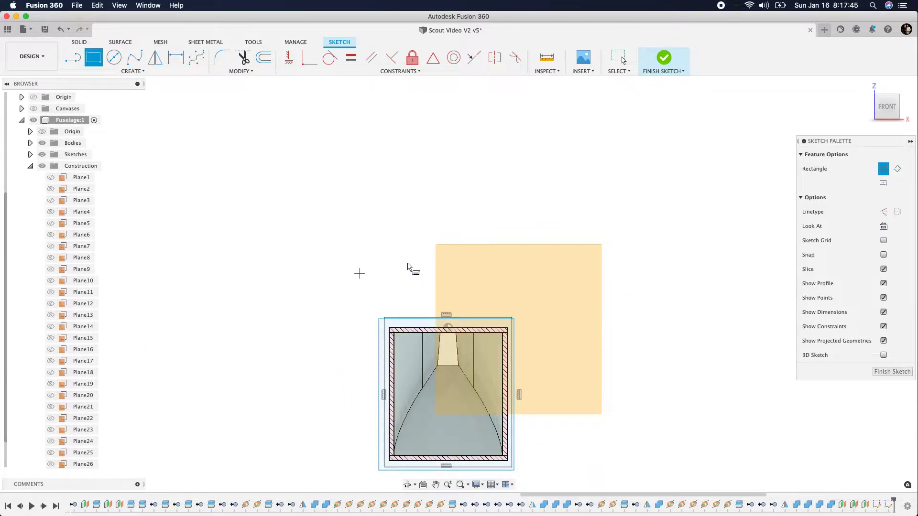
Dimension the rectangle's height beside its left side, accepting the size as drawn
{"action": "left_click", "coordinate": [176, 58]}
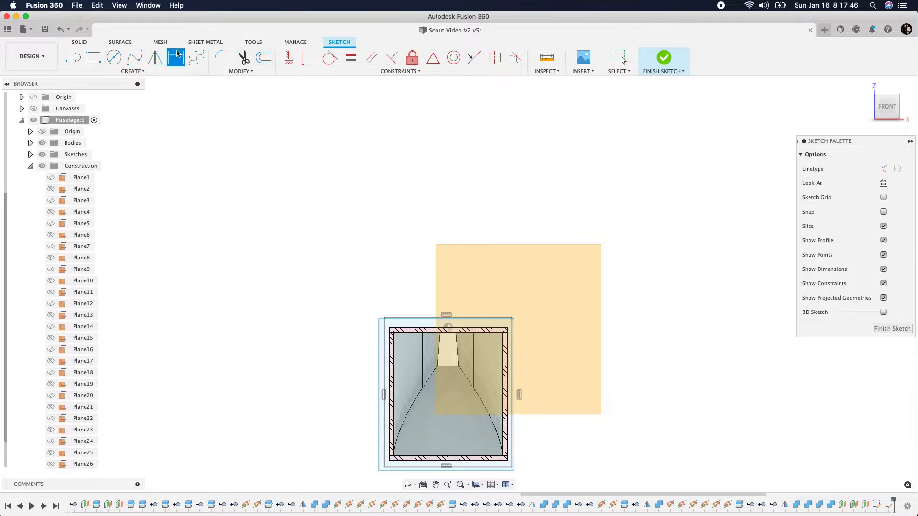
{"action": "left_click", "coordinate": [378, 350]}
{"action": "left_click", "coordinate": [330, 346]}
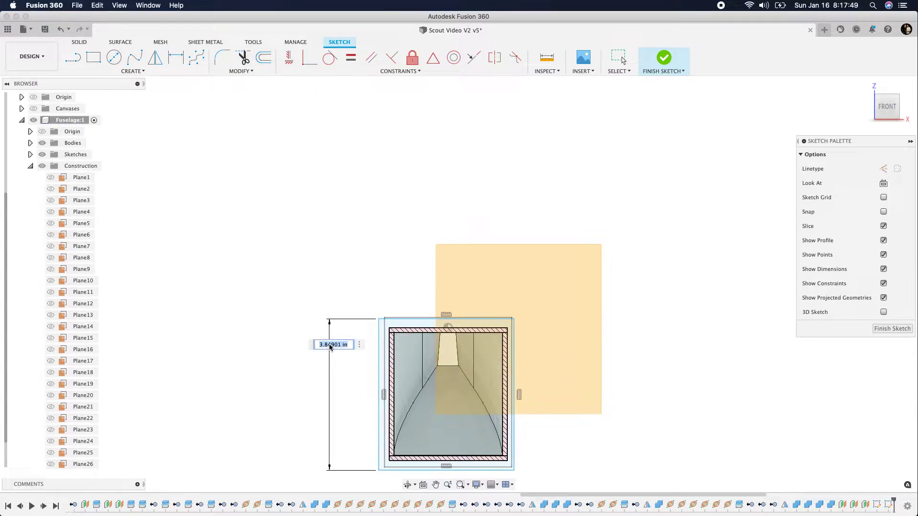
{"action": "key", "text": "Return"}
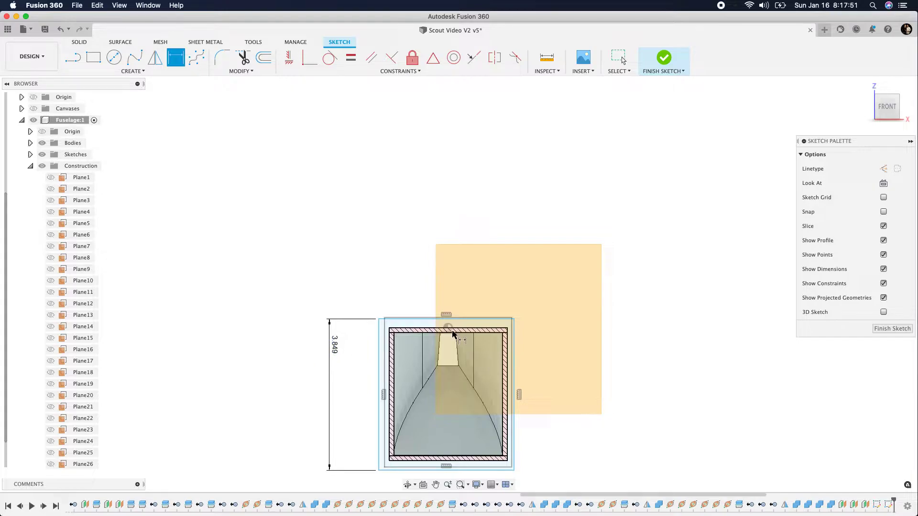
Dimension the distances from the origin point to the rectangle's top edge and left side, accepting both values as drawn
{"action": "left_click", "coordinate": [390, 320]}
{"action": "left_click", "coordinate": [297, 340]}
{"action": "key", "text": "Return"}
{"action": "left_click", "coordinate": [380, 348]}
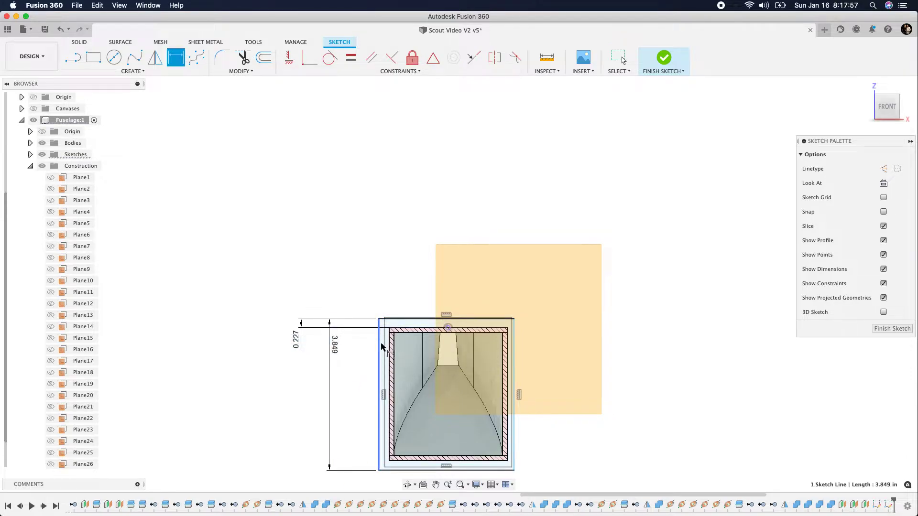
{"action": "left_click", "coordinate": [448, 329]}
{"action": "left_click", "coordinate": [400, 274]}
{"action": "key", "text": "Return"}
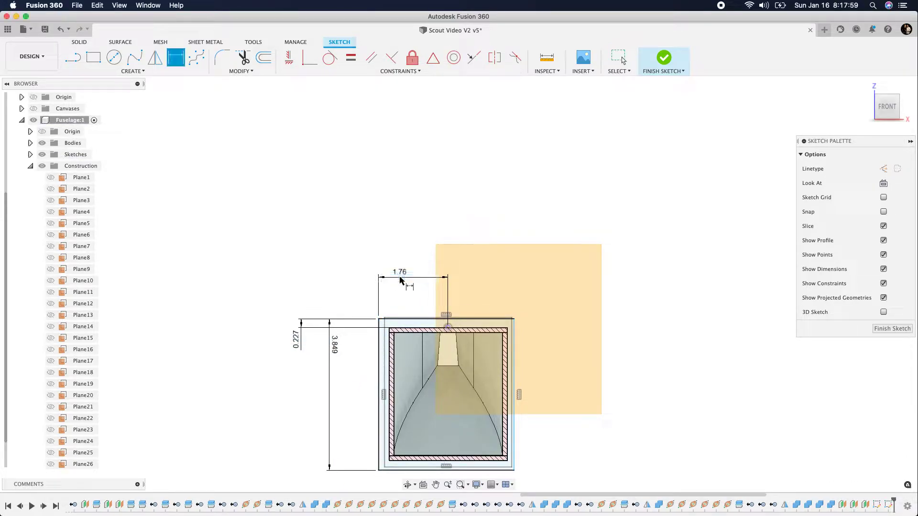
Try adding a second height dimension beside the rectangle's right side and undo it
{"action": "left_click", "coordinate": [515, 348]}
{"action": "left_click", "coordinate": [575, 348]}
{"action": "key", "text": "Return"}
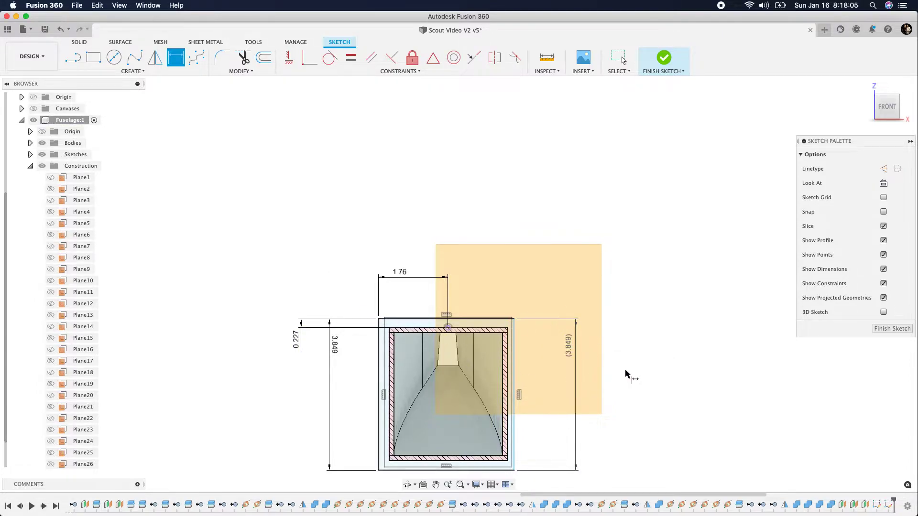
{"action": "key", "text": "super+z"}
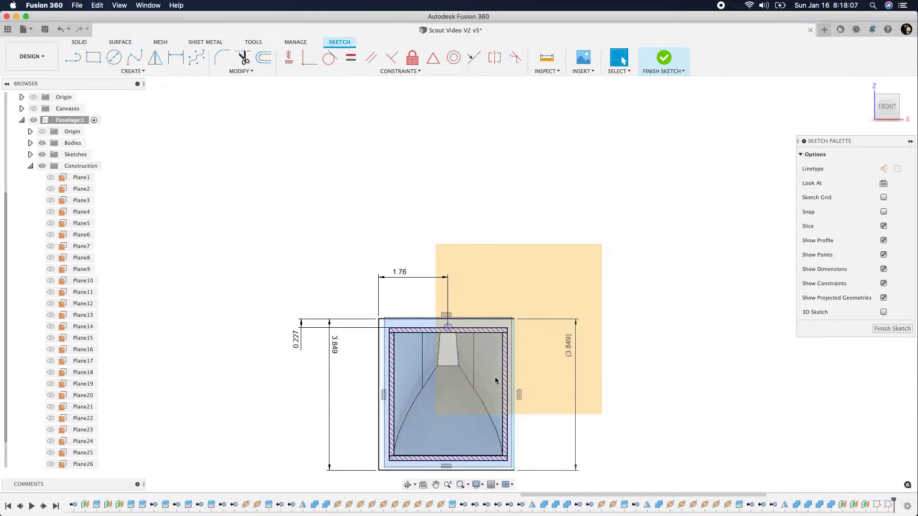
{"action": "key", "text": "d"}
{"action": "left_click", "coordinate": [447, 328]}
{"action": "left_click", "coordinate": [513, 334]}
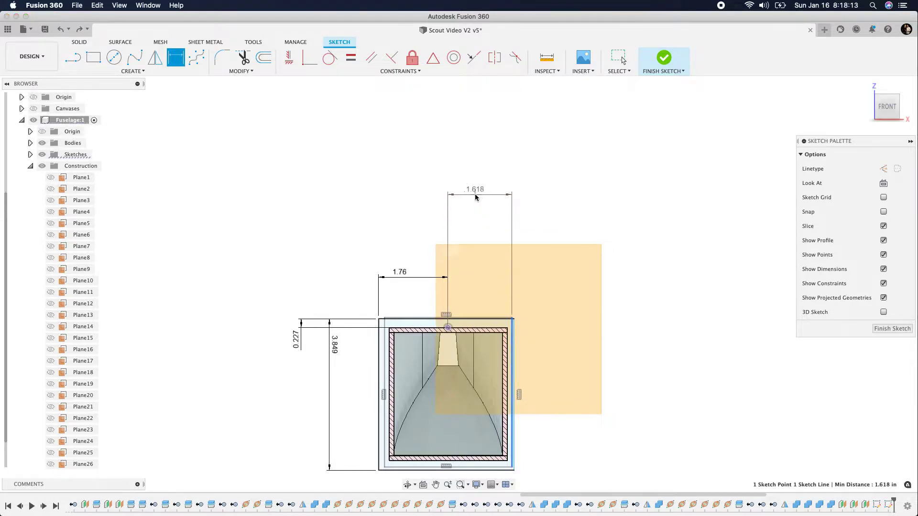
{"action": "left_click", "coordinate": [476, 196]}
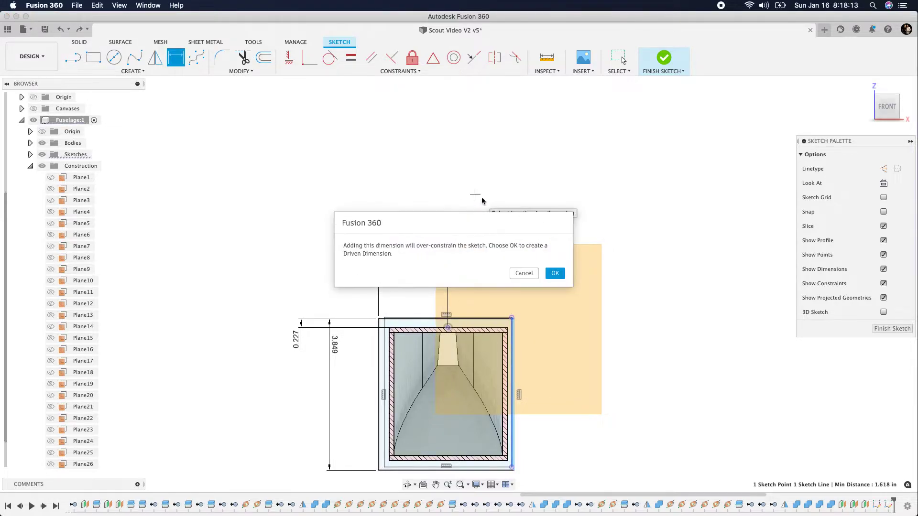
{"action": "left_click", "coordinate": [525, 274]}
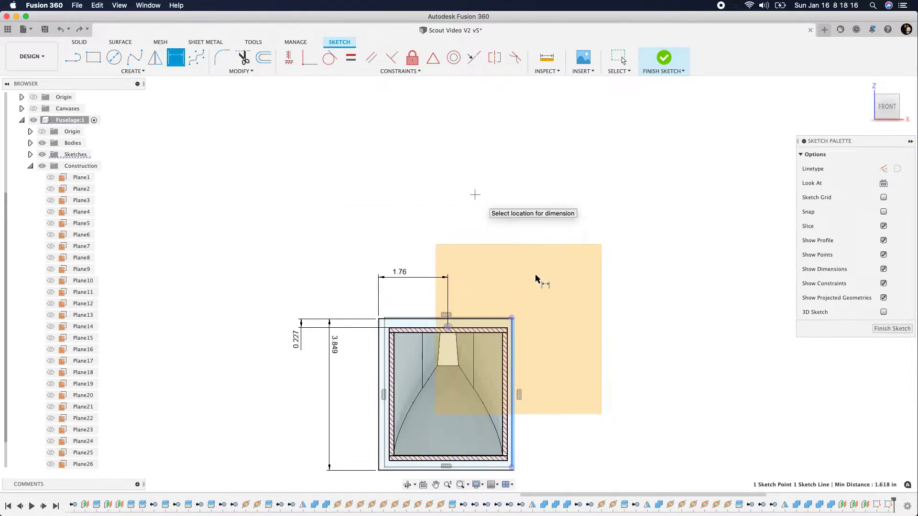
Try to apply a Parallel constraint between the rectangle's left and right sides
{"action": "left_click", "coordinate": [369, 62]}
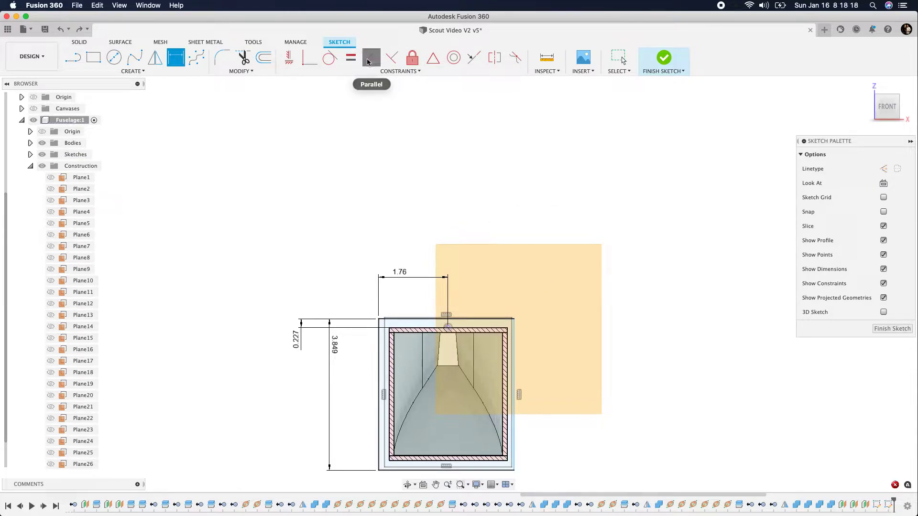
{"action": "left_click", "coordinate": [380, 359]}
{"action": "left_click", "coordinate": [515, 359]}
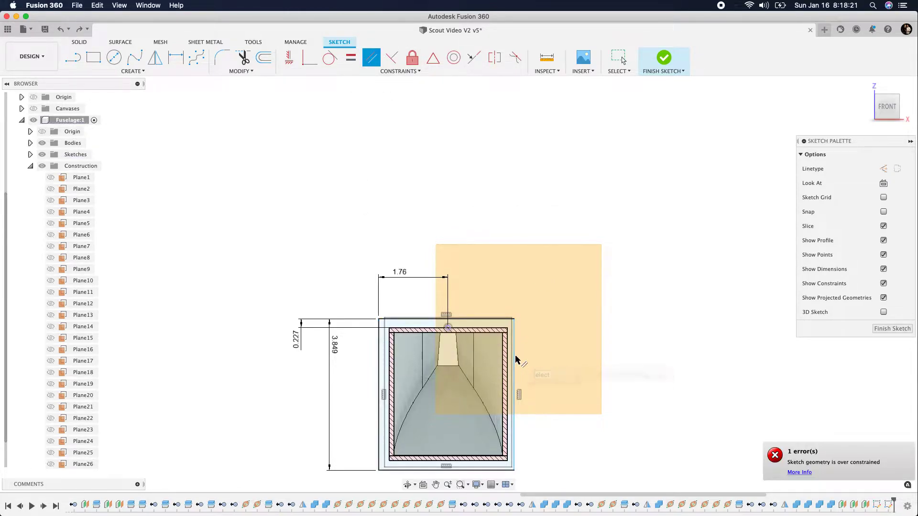
{"action": "left_click", "coordinate": [515, 359]}
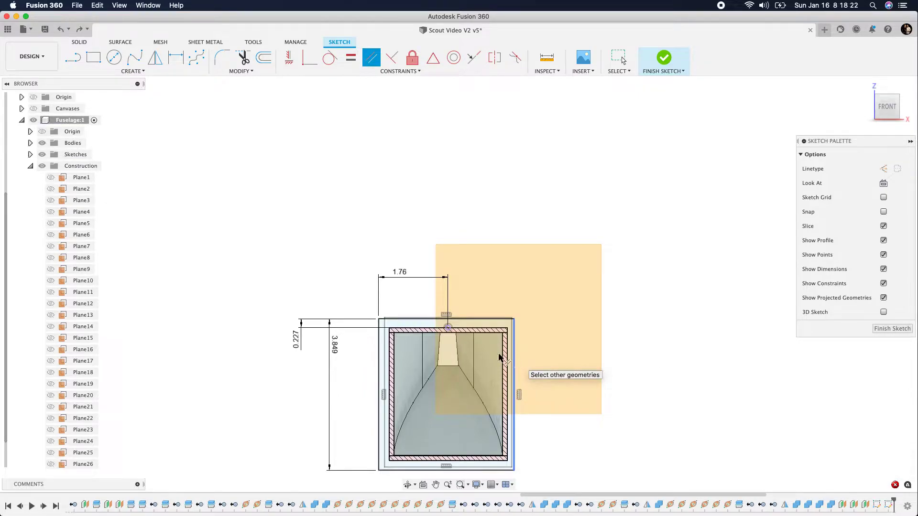
{"action": "left_click", "coordinate": [378, 358]}
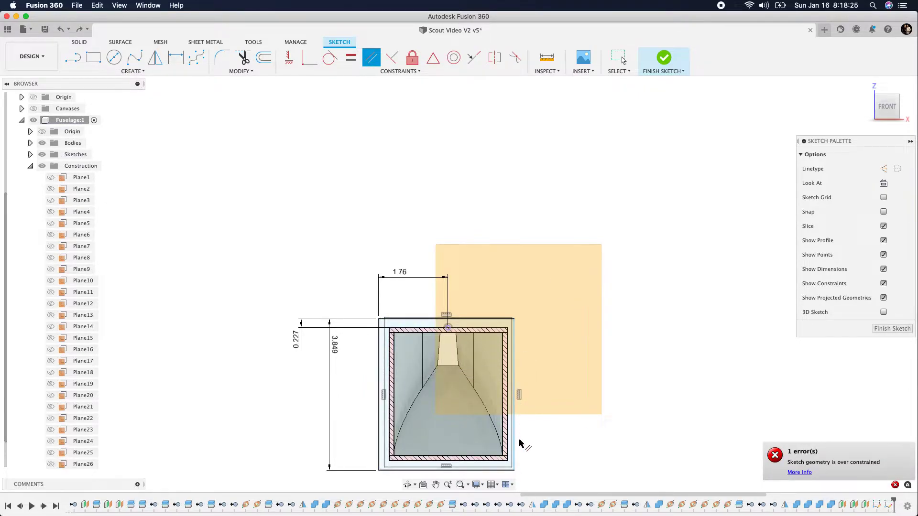
Dimension the rectangle's overall width above it, accepting the size as drawn, and finish the sketch
{"action": "left_click", "coordinate": [176, 57]}
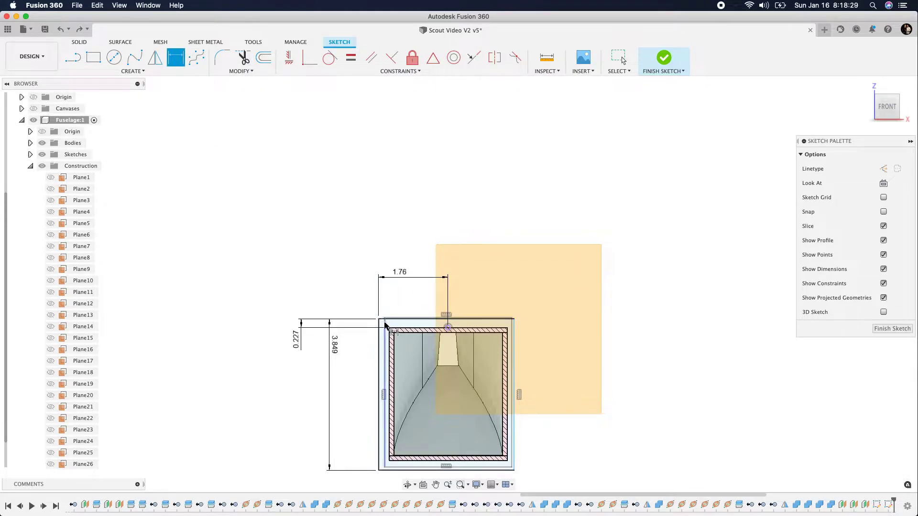
{"action": "left_click", "coordinate": [393, 319]}
{"action": "left_click", "coordinate": [380, 231]}
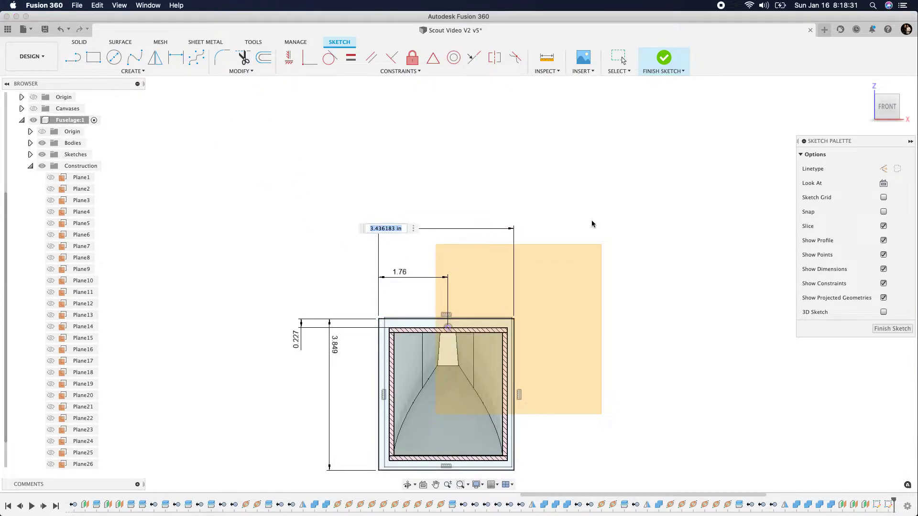
{"action": "key", "text": "Return"}
{"action": "left_click", "coordinate": [882, 329]}
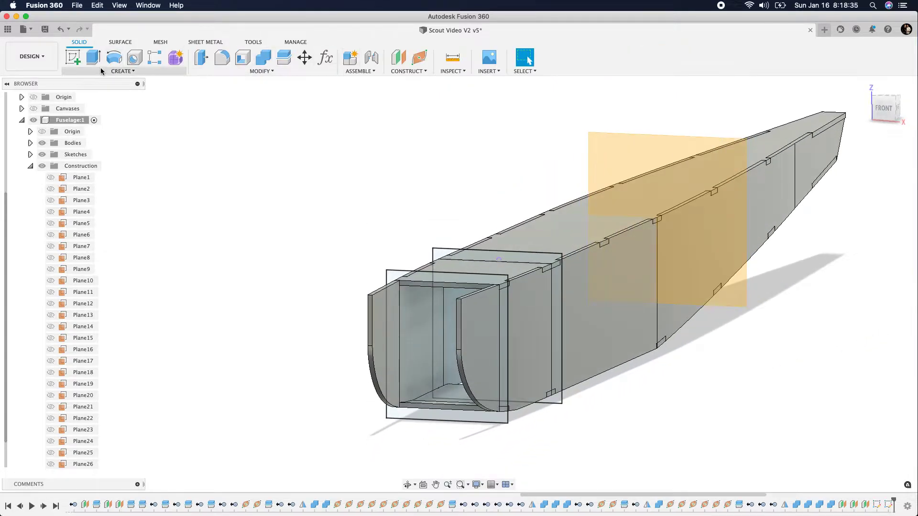
Start a sketch on the remaining visible former plane farther back along the fuselage and turn on Slice
{"action": "left_click", "coordinate": [73, 57]}
{"action": "left_click", "coordinate": [695, 173]}
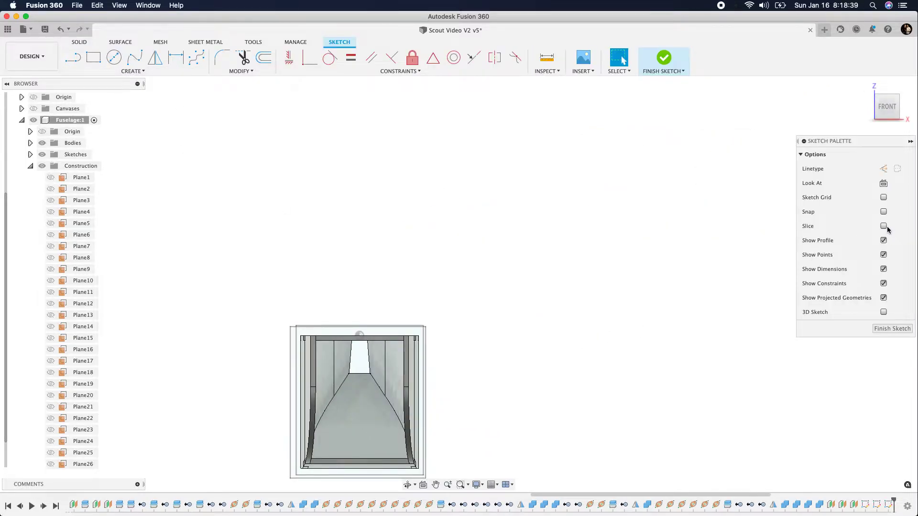
{"action": "left_click", "coordinate": [883, 226]}
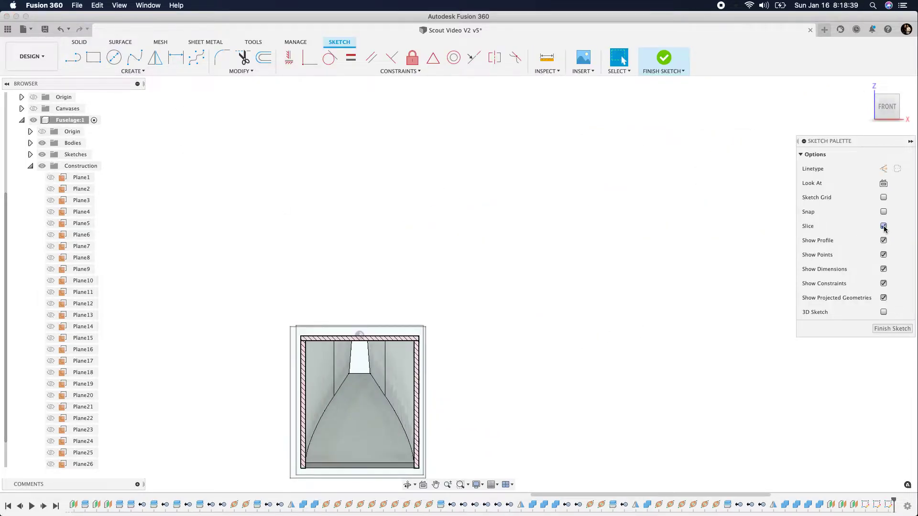
Sketch a two-point rectangle about 3.84 in wide around the outside of the sliced section and the earlier former rectangles
{"action": "left_click", "coordinate": [94, 57]}
{"action": "left_click", "coordinate": [283, 325]}
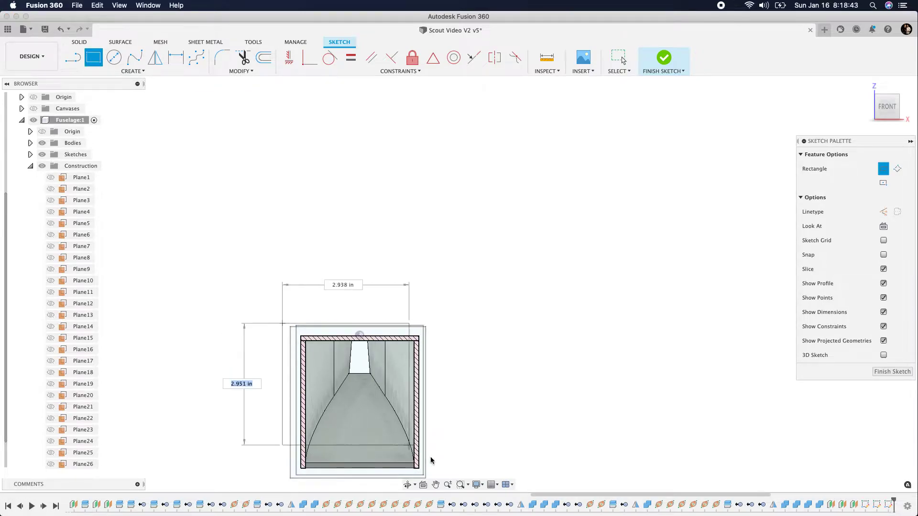
{"action": "left_click", "coordinate": [434, 478]}
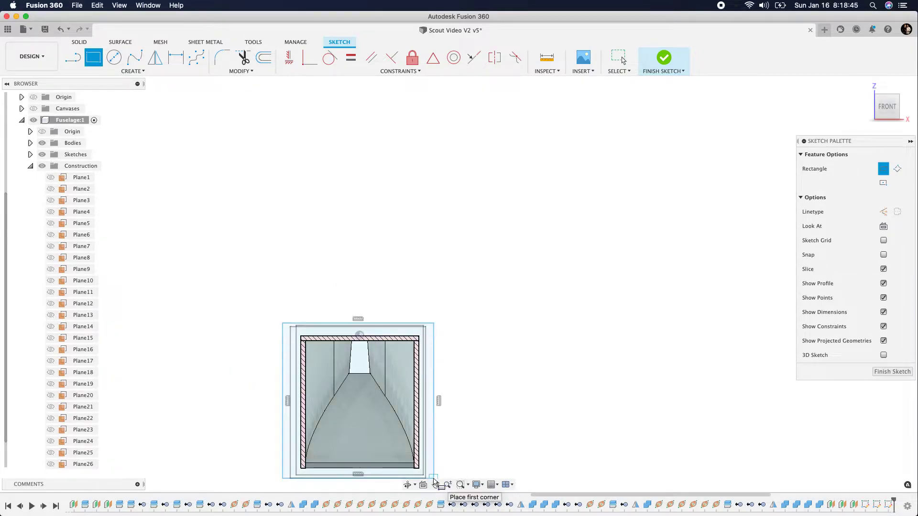
Dimension the rectangle's left side from the origin point and its overall width above it, accepting both values as drawn
{"action": "left_click", "coordinate": [182, 64]}
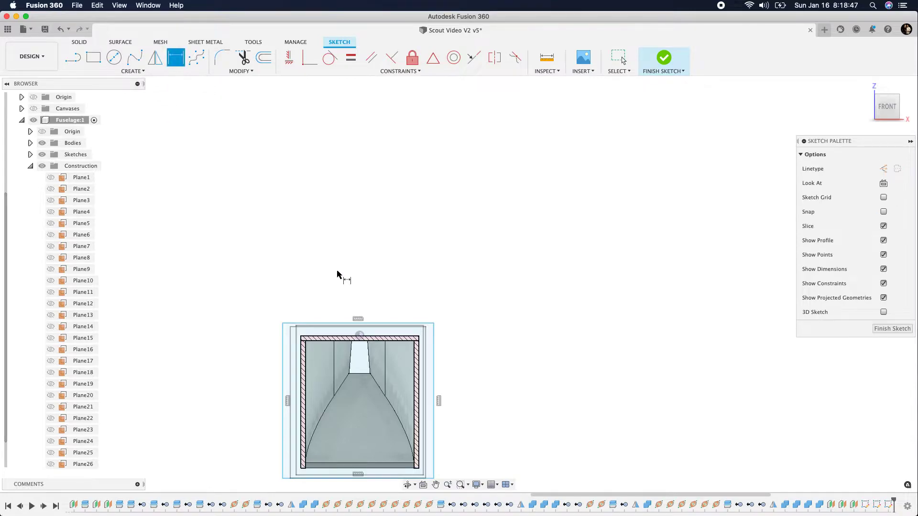
{"action": "left_click", "coordinate": [360, 335]}
{"action": "left_click", "coordinate": [283, 345]}
{"action": "left_click", "coordinate": [277, 271]}
{"action": "key", "text": "Return"}
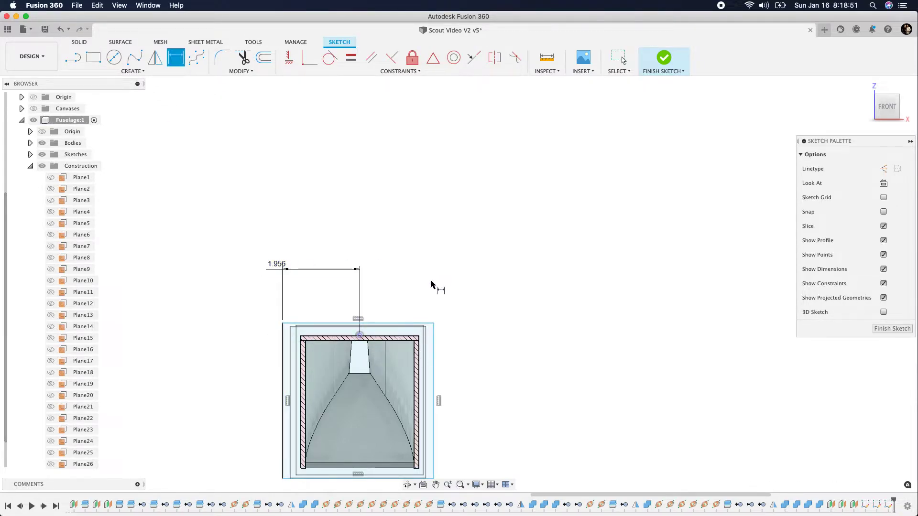
{"action": "left_click", "coordinate": [378, 324]}
{"action": "left_click", "coordinate": [380, 239]}
{"action": "key", "text": "Return"}
Dimension the vertical distance from the origin point to the rectangle's top edge, accepting the value as drawn
{"action": "left_click", "coordinate": [360, 335]}
{"action": "left_click", "coordinate": [429, 325]}
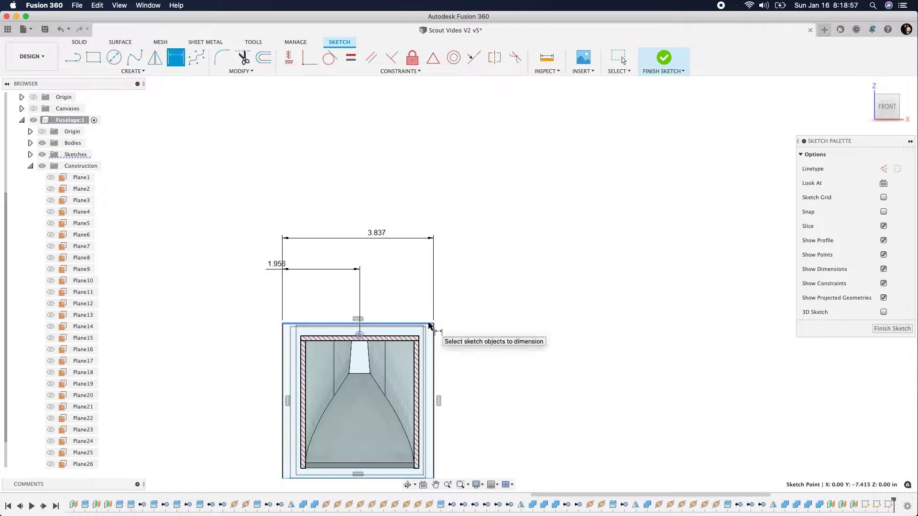
{"action": "left_click", "coordinate": [401, 288]}
{"action": "key", "text": "Return"}
Dimension the rectangle's height beside its left side, accepting the size as drawn, and finish the sketch
{"action": "scroll", "coordinate": [323, 191], "scroll_direction": "down", "scroll_amount": 3}
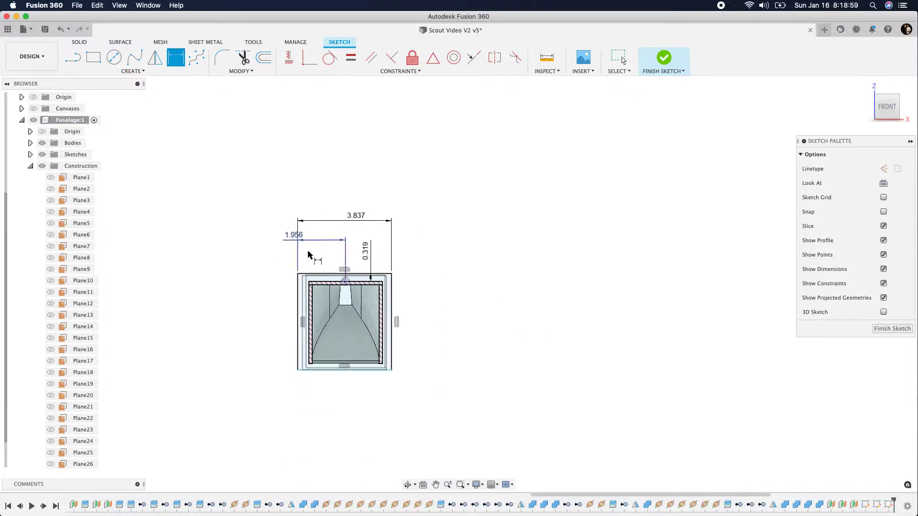
{"action": "left_click", "coordinate": [296, 298]}
{"action": "left_click", "coordinate": [251, 311]}
{"action": "key", "text": "Return"}
{"action": "left_click", "coordinate": [883, 330]}
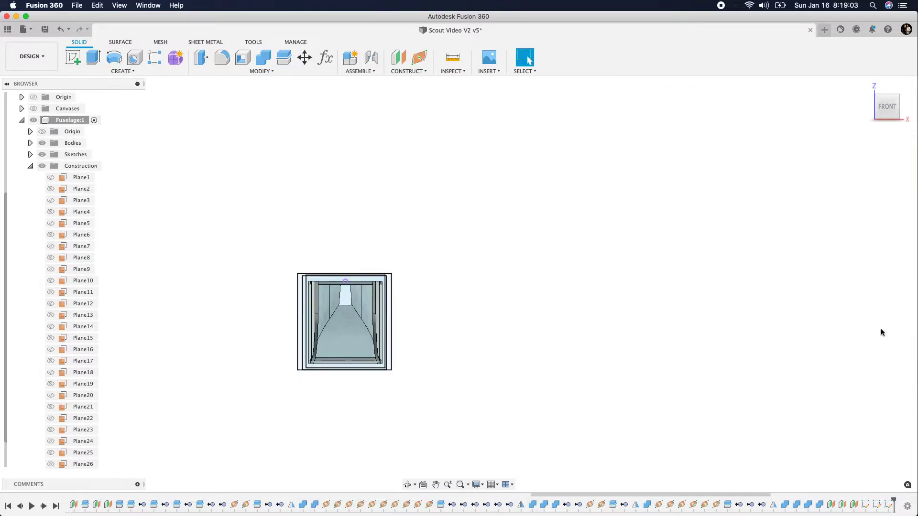
Rename the frontmost former sketch, Sketch3, as Firewall
{"action": "left_click", "coordinate": [891, 105]}
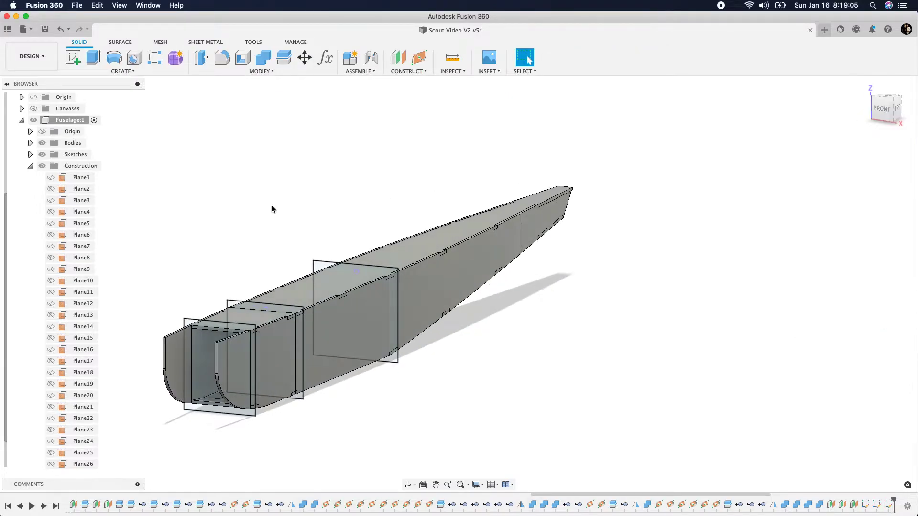
{"action": "left_click", "coordinate": [31, 167]}
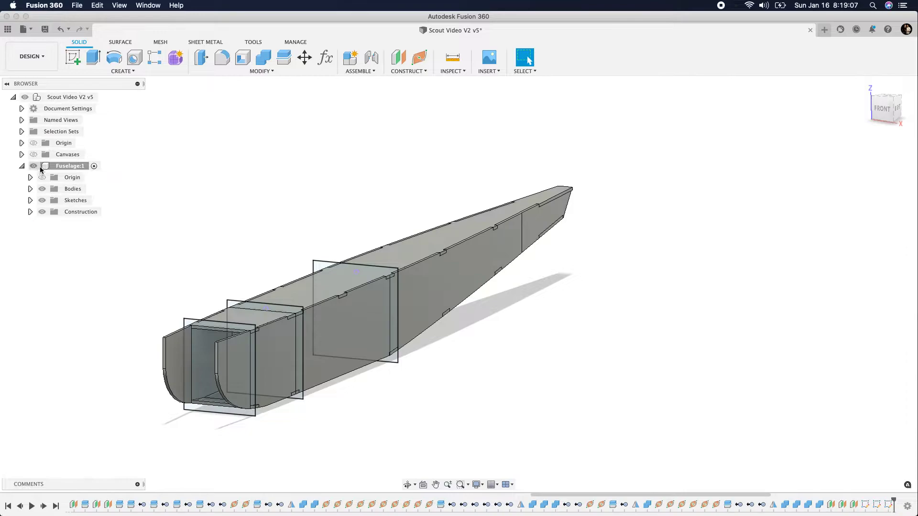
{"action": "left_click", "coordinate": [30, 201]}
{"action": "double_click", "coordinate": [84, 235]}
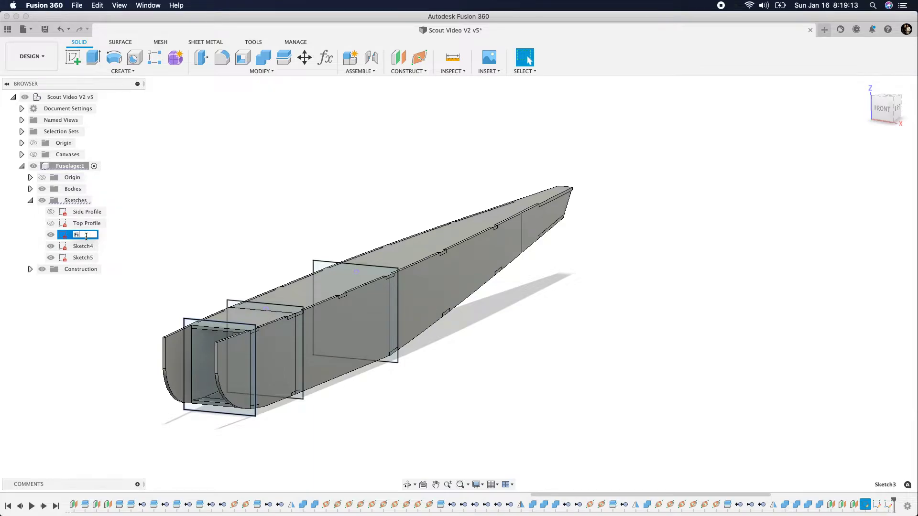
{"action": "type", "text": "Firewall"}
{"action": "key", "text": "Return"}
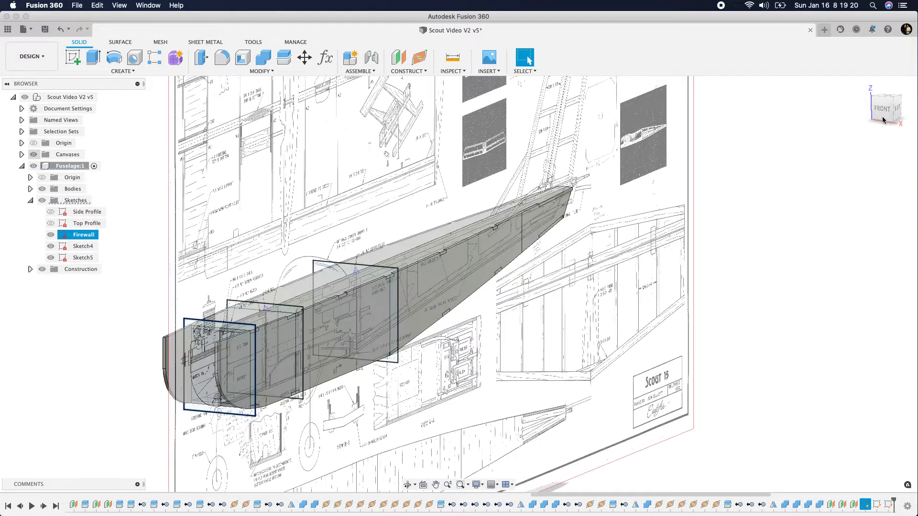
Check the former positions against the side-view plan canvas, and rename Sketch5 as F2 and Sketch4 as F3
{"action": "middle_click_drag", "start_coordinate": [881, 106], "coordinate": [779, 105], "text": "shift"}
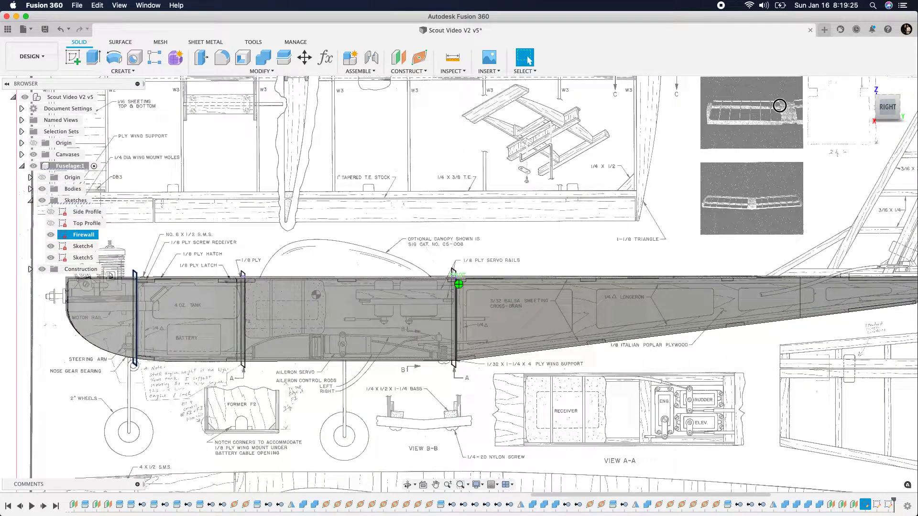
{"action": "scroll", "coordinate": [450, 340], "scroll_direction": "up", "scroll_amount": 5}
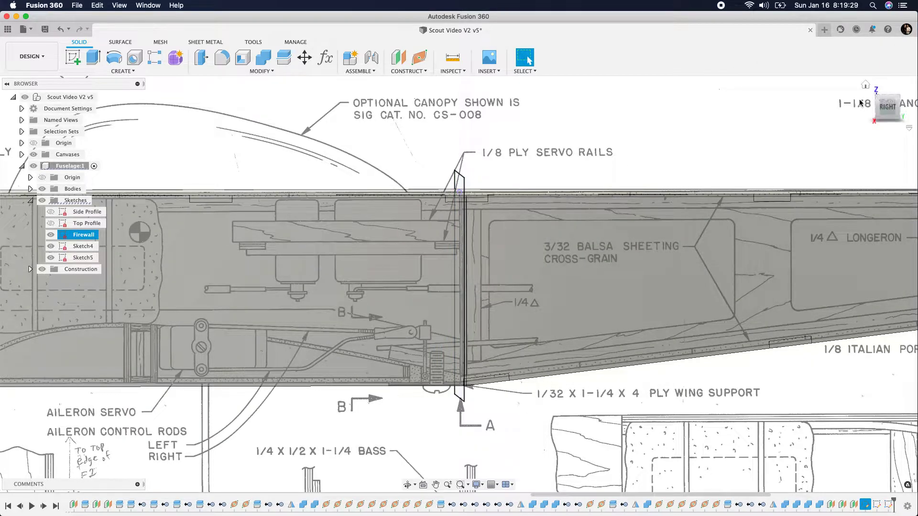
{"action": "left_click", "coordinate": [865, 85]}
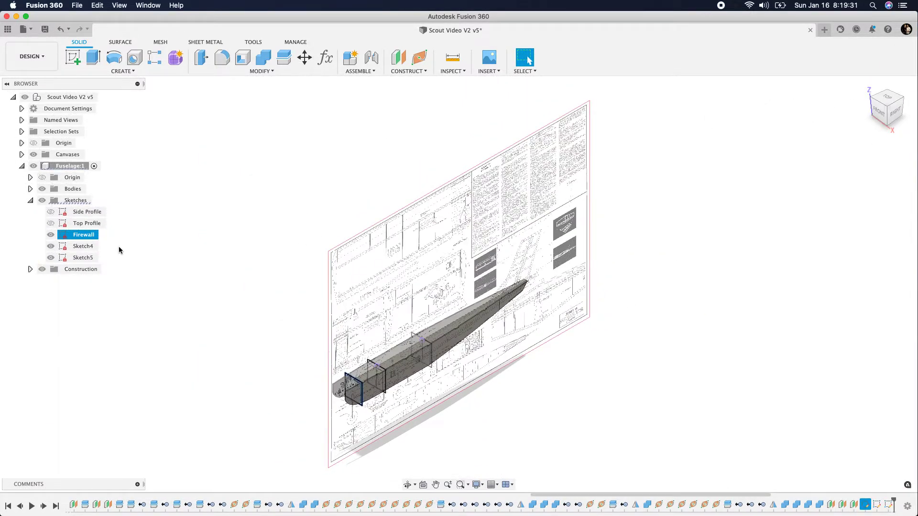
{"action": "left_click", "coordinate": [86, 248]}
{"action": "left_click", "coordinate": [84, 247]}
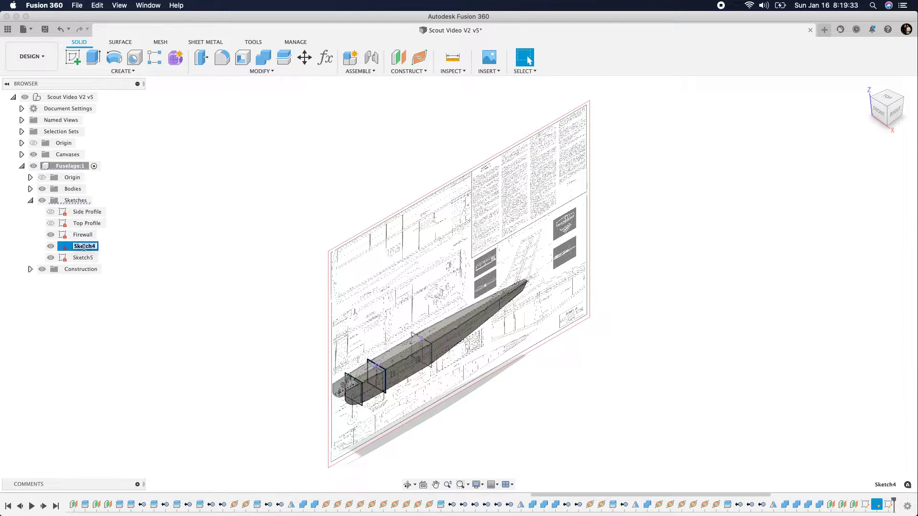
{"action": "left_click", "coordinate": [89, 259]}
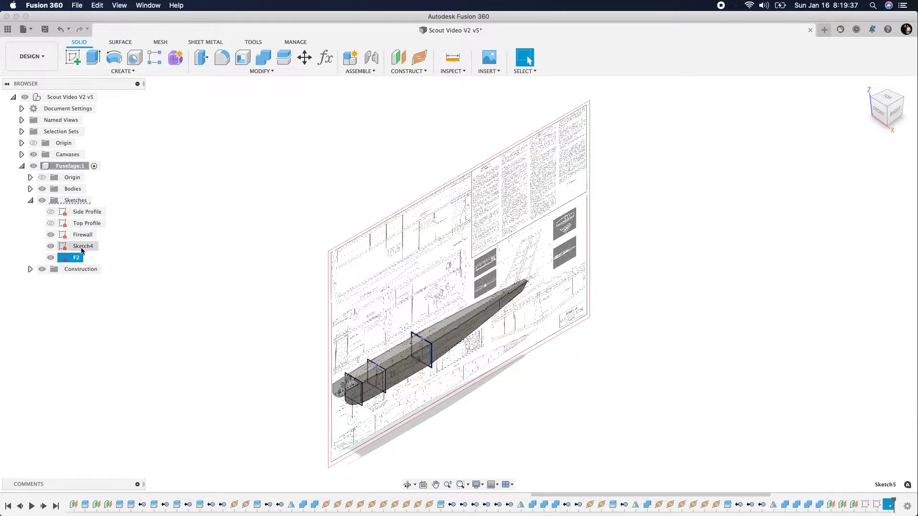
{"action": "left_click", "coordinate": [81, 247]}
{"action": "left_click", "coordinate": [81, 248]}
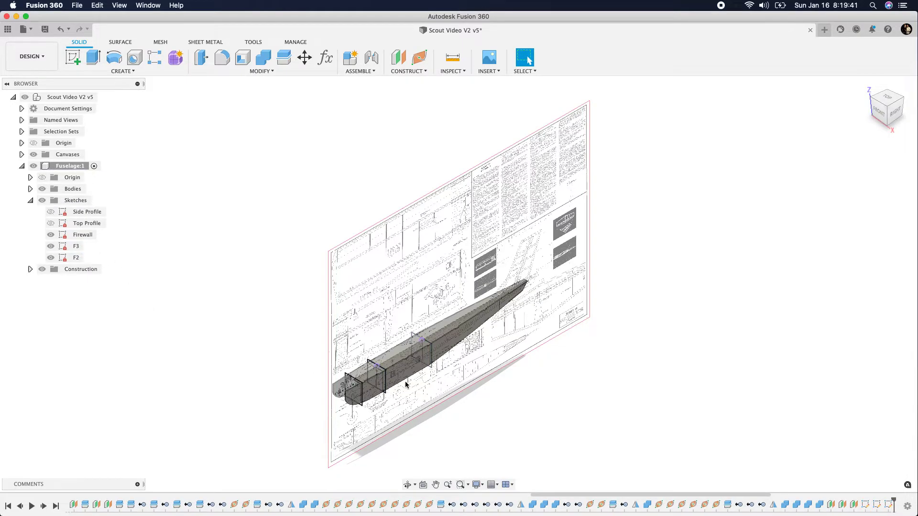
Hide the plan canvases and select the Firewall sketch profile at the front of the fuselage
{"action": "scroll", "coordinate": [406, 380], "scroll_direction": "up", "scroll_amount": 8}
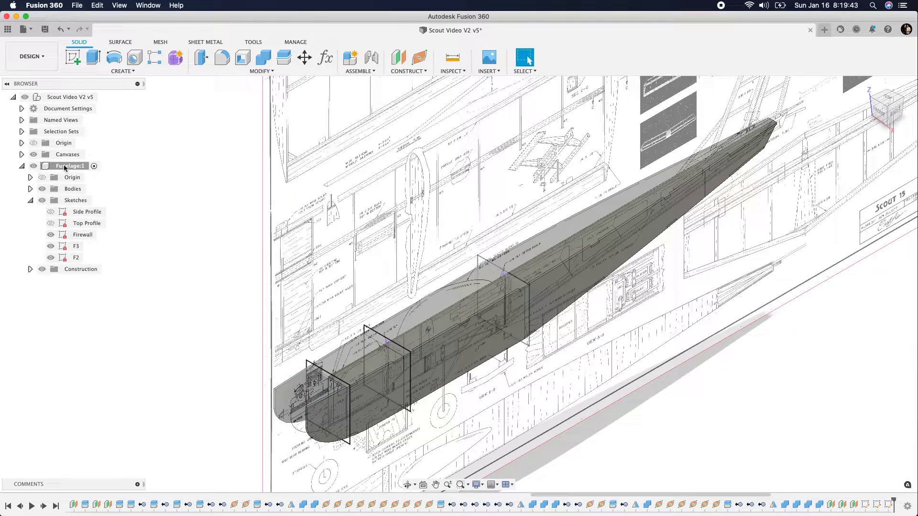
{"action": "left_click", "coordinate": [34, 155]}
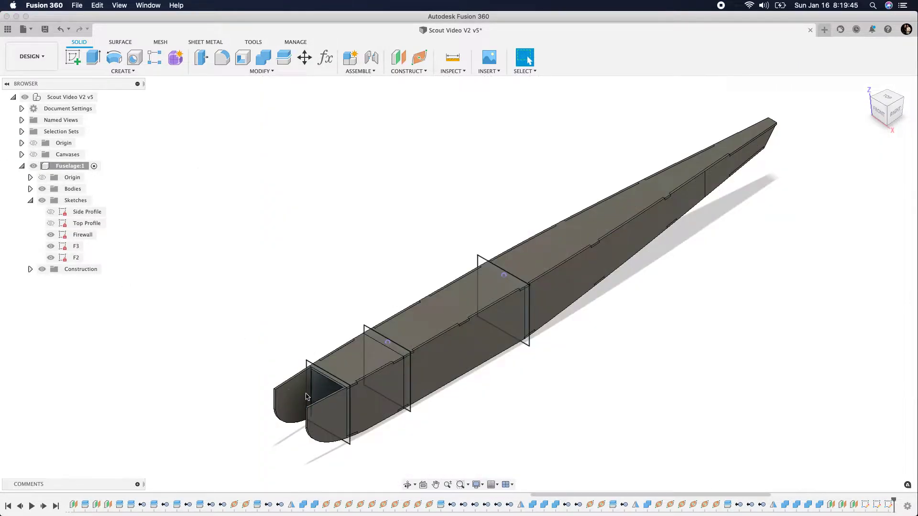
{"action": "scroll", "coordinate": [316, 404], "scroll_direction": "up", "scroll_amount": 3}
{"action": "mouse_move", "coordinate": [897, 115]}
{"action": "left_mouse_down"}
{"action": "mouse_move", "coordinate": [840, 103]}
{"action": "mouse_move", "coordinate": [890, 115]}
{"action": "left_mouse_up"}
{"action": "scroll", "coordinate": [263, 316], "scroll_direction": "up", "scroll_amount": 3}
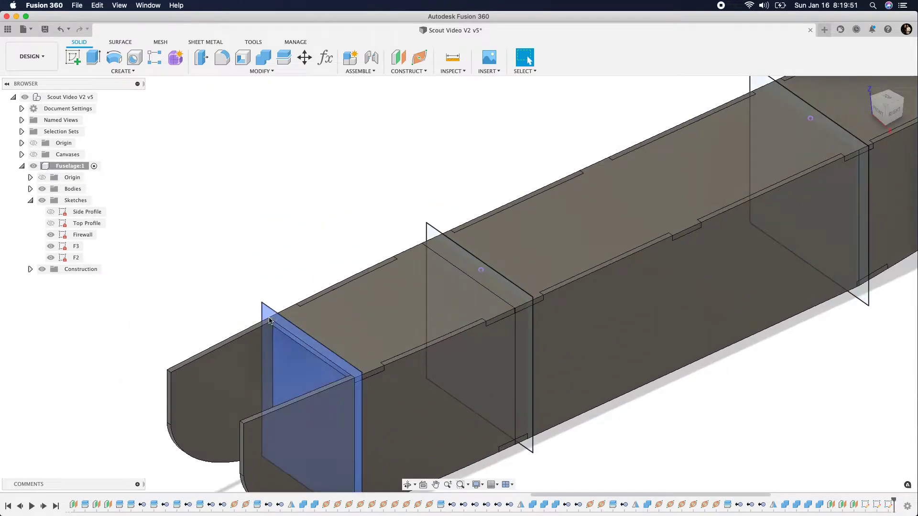
{"action": "left_click", "coordinate": [267, 317]}
Hide the fuselage's top and bottom sheeting and both side bodies, leaving only the former sketches displayed
{"action": "left_click", "coordinate": [30, 189]}
{"action": "left_click", "coordinate": [50, 280]}
{"action": "left_click", "coordinate": [51, 270]}
{"action": "left_click", "coordinate": [50, 258]}
{"action": "left_click", "coordinate": [51, 249]}
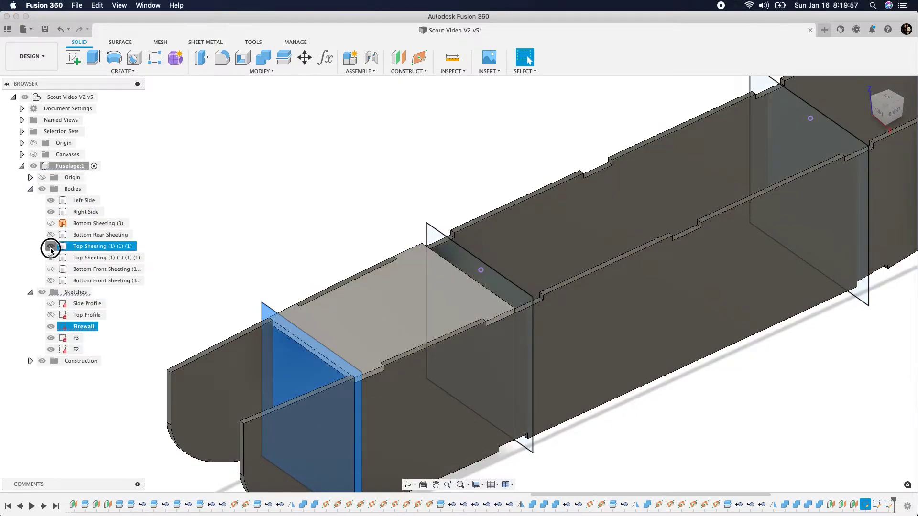
{"action": "left_click", "coordinate": [51, 211]}
{"action": "left_click", "coordinate": [50, 201]}
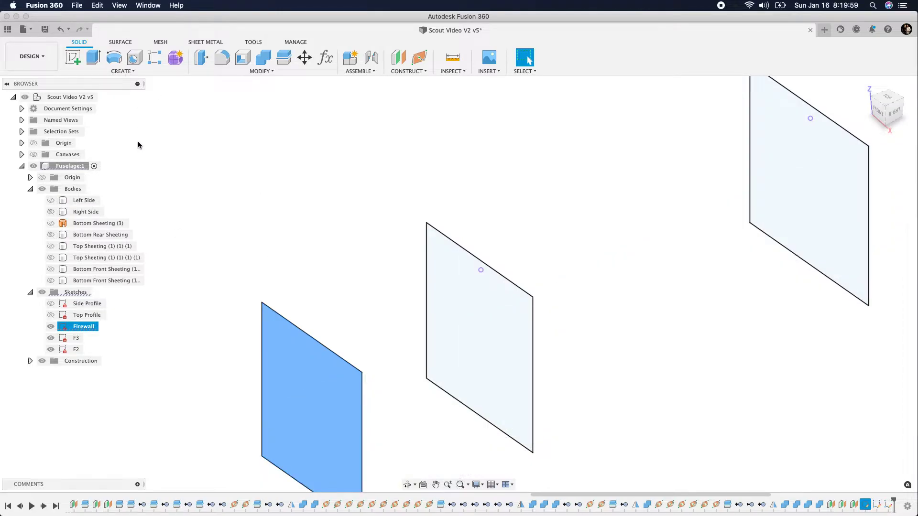
Extrude the Firewall profile 0.125 in toward the tail as a new body
{"action": "left_click", "coordinate": [94, 57]}
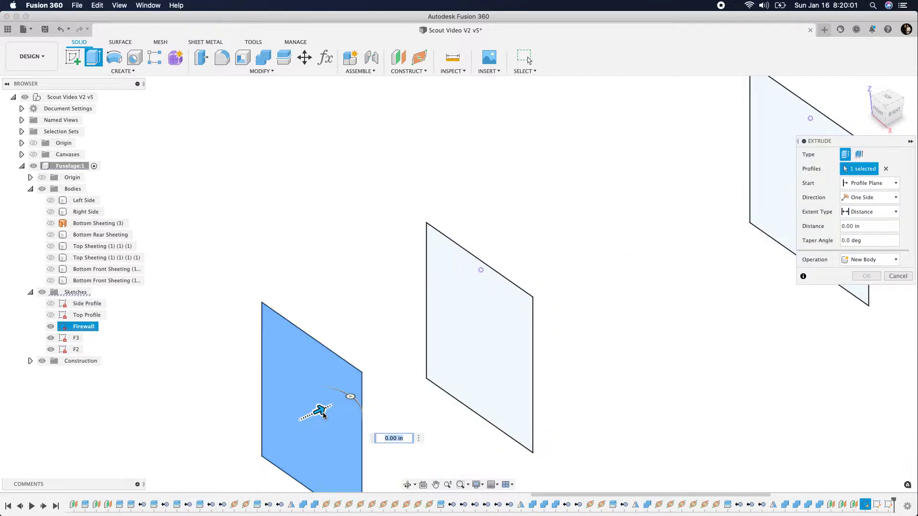
{"action": "left_click_drag", "start_coordinate": [323, 414], "coordinate": [329, 410]}
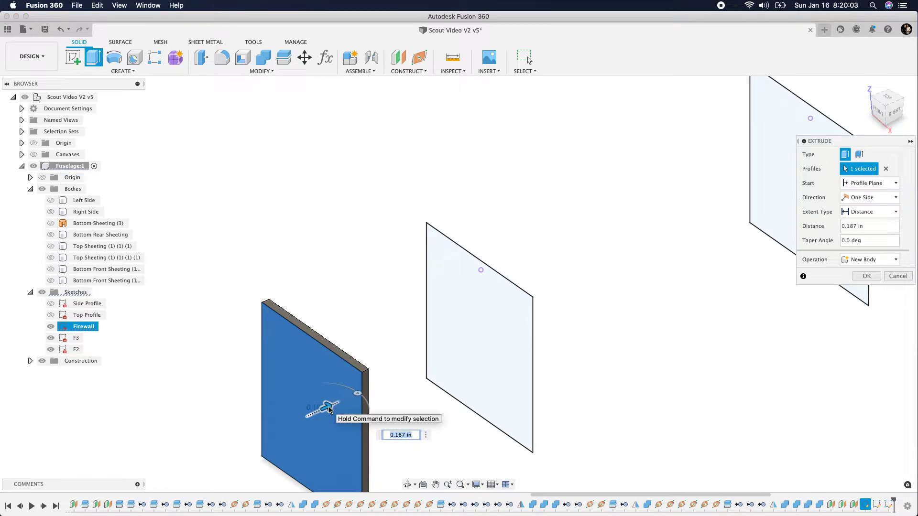
{"action": "type", "text": ".125"}
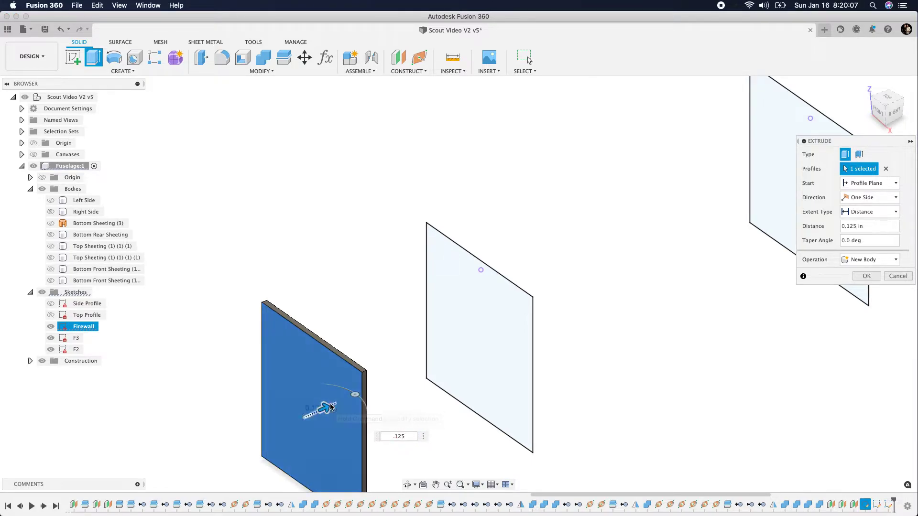
{"action": "left_click", "coordinate": [895, 116]}
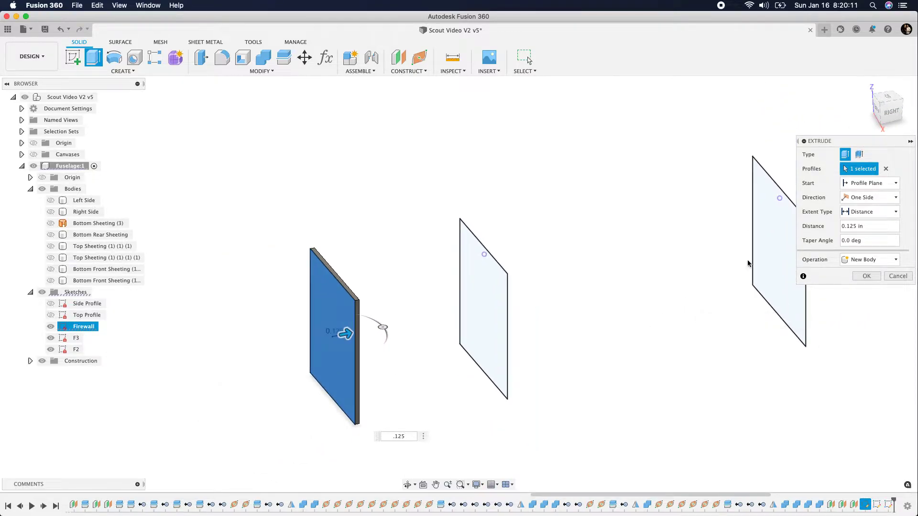
{"action": "left_click", "coordinate": [892, 118]}
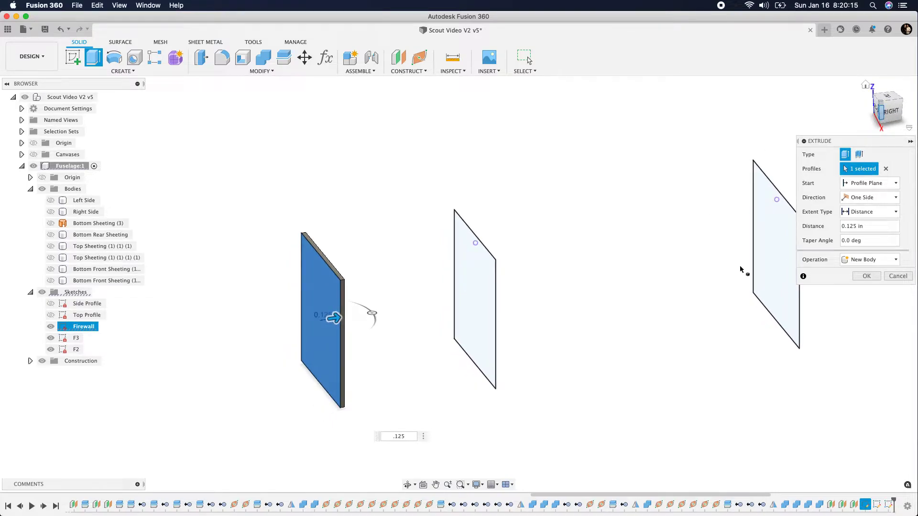
{"action": "left_click", "coordinate": [866, 276]}
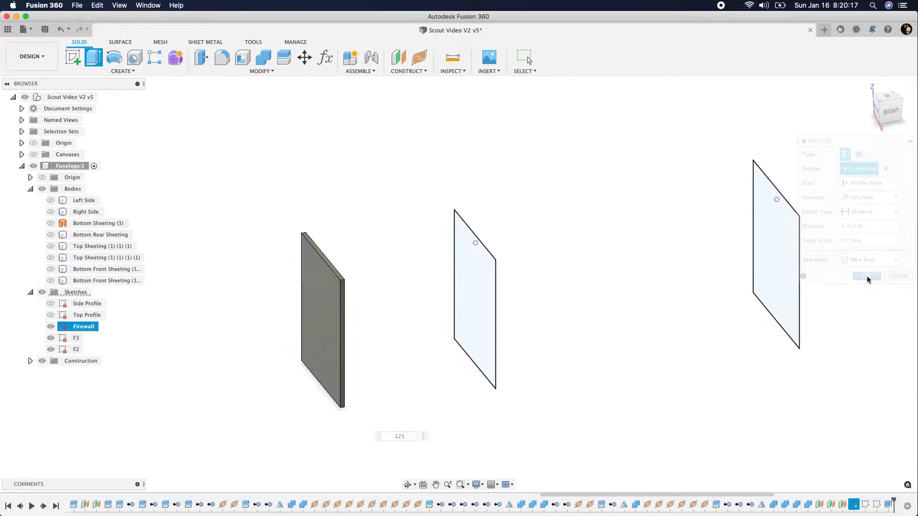
Extrude the middle former profile -0.125 in as a new body, checking its direction against the displayed plan canvas
{"action": "left_click", "coordinate": [87, 61]}
{"action": "left_click", "coordinate": [468, 309]}
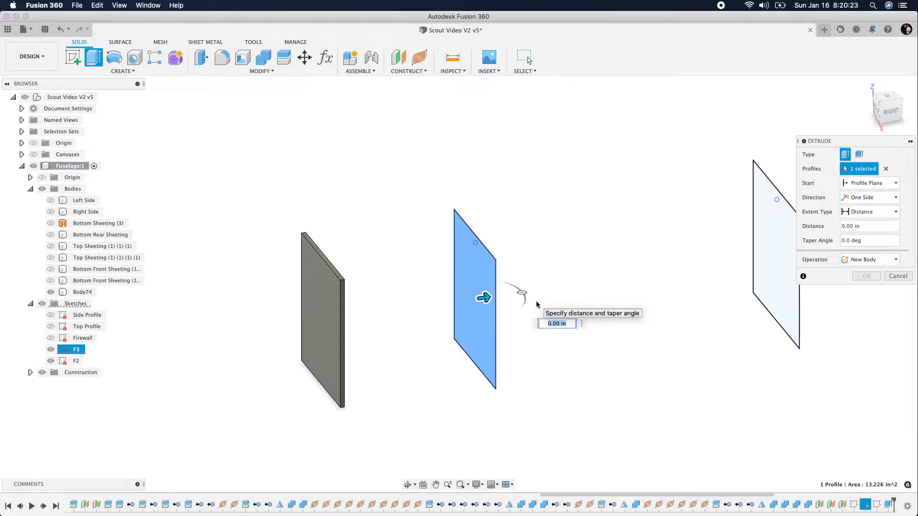
{"action": "type", "text": ".125"}
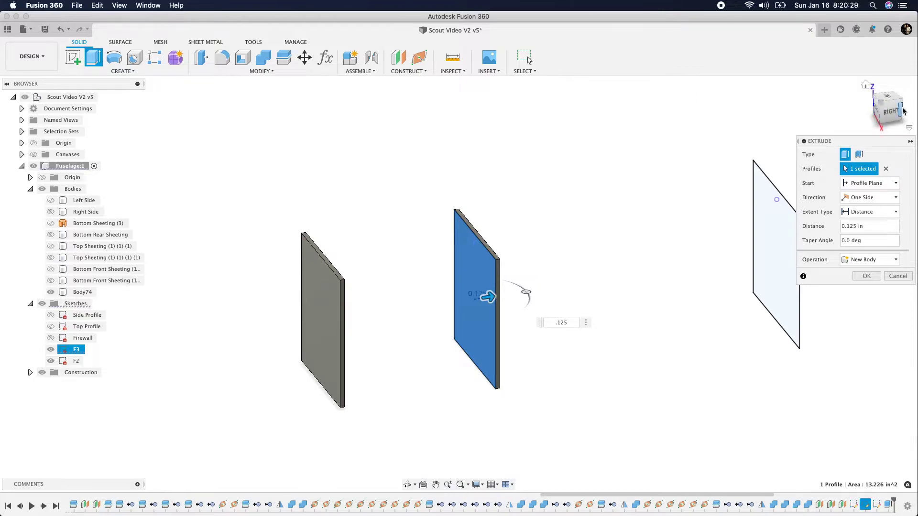
{"action": "left_click_drag", "start_coordinate": [882, 110], "coordinate": [883, 112]}
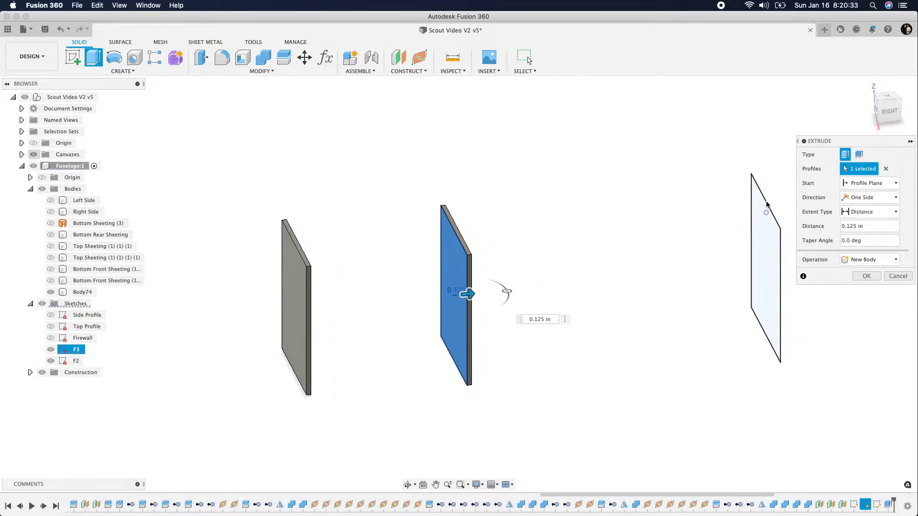
{"action": "left_click", "coordinate": [885, 115]}
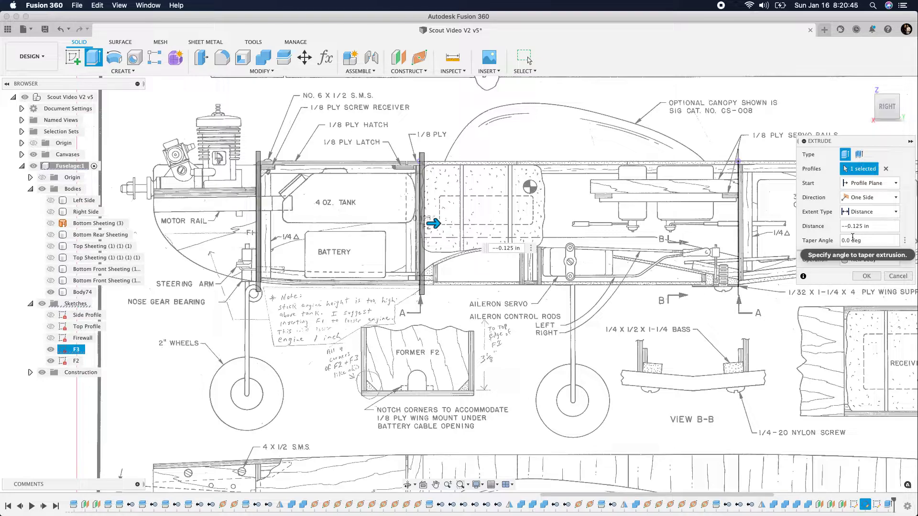
{"action": "key", "text": "BackSpace"}
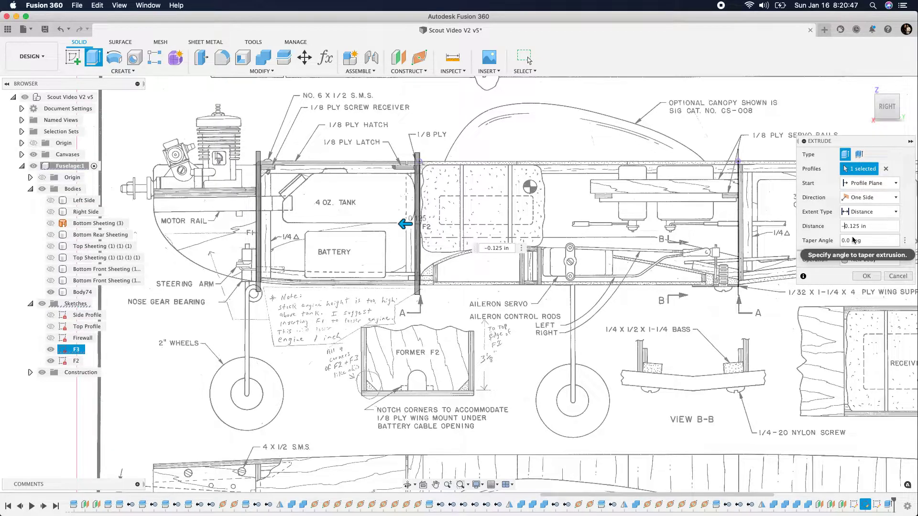
{"action": "key", "text": "Return"}
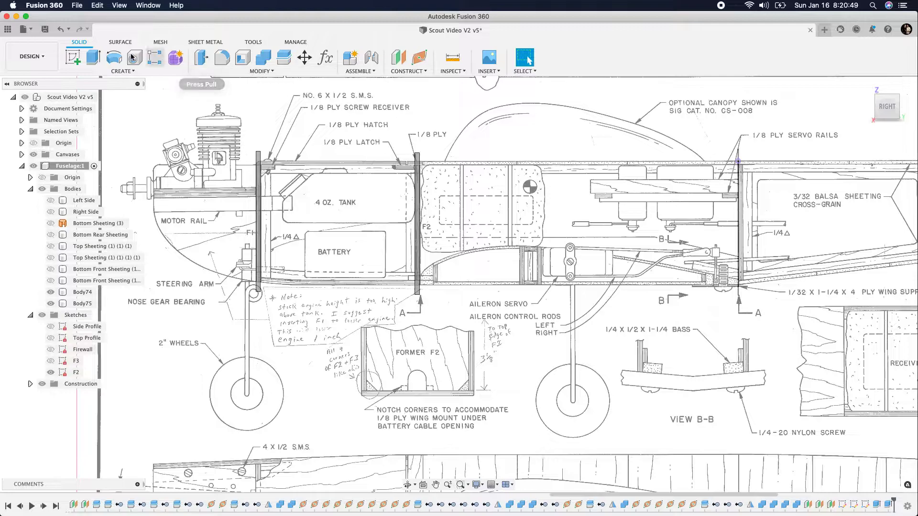
Extrude the rearmost former profile 0.125 in as a new body
{"action": "left_click", "coordinate": [93, 57]}
{"action": "left_click_drag", "start_coordinate": [883, 113], "coordinate": [889, 120]}
{"action": "left_click", "coordinate": [750, 218]}
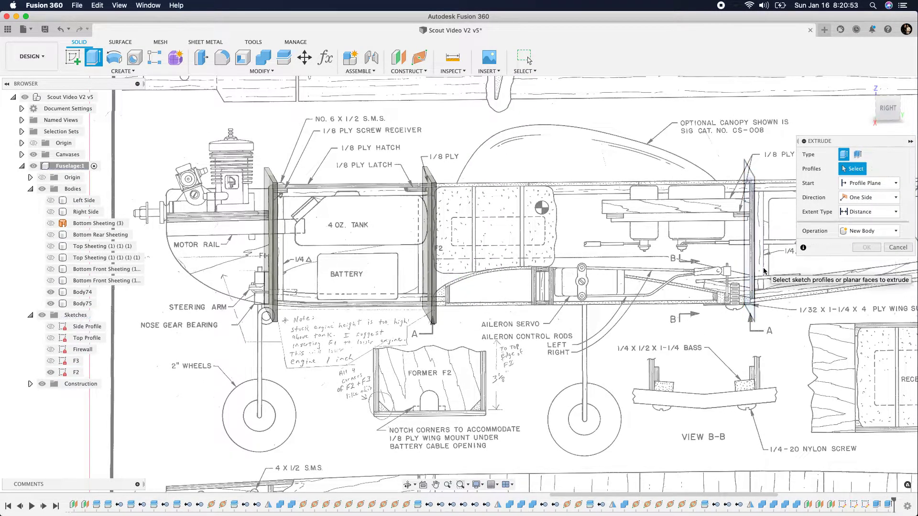
{"action": "left_click", "coordinate": [750, 217]}
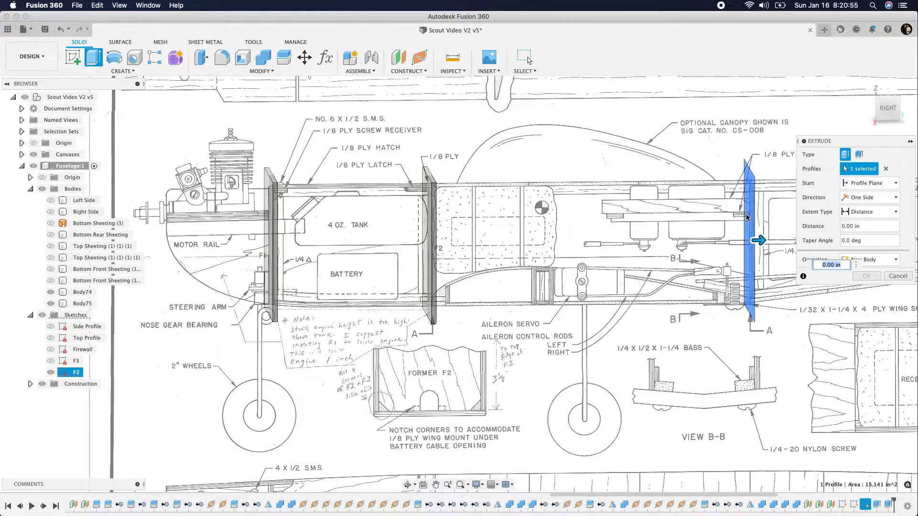
{"action": "type", "text": ".125"}
{"action": "key", "text": "Return"}
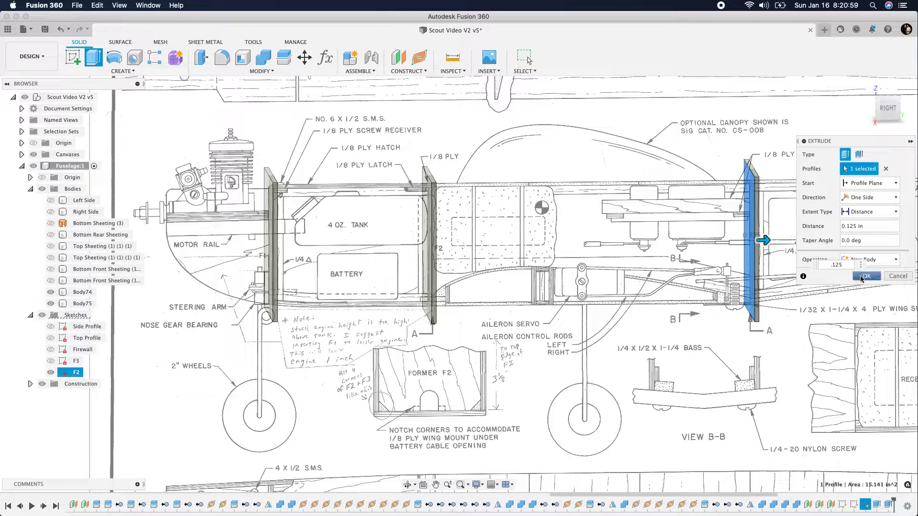
{"action": "left_click", "coordinate": [865, 277]}
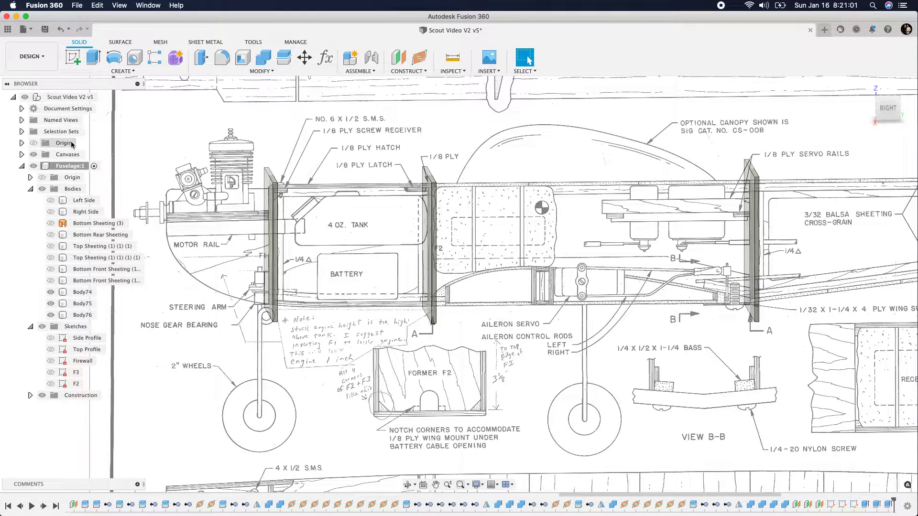
Hide the plan canvases and show the Right Side body alongside the three formers, keeping the Left Side hidden
{"action": "left_click", "coordinate": [866, 86]}
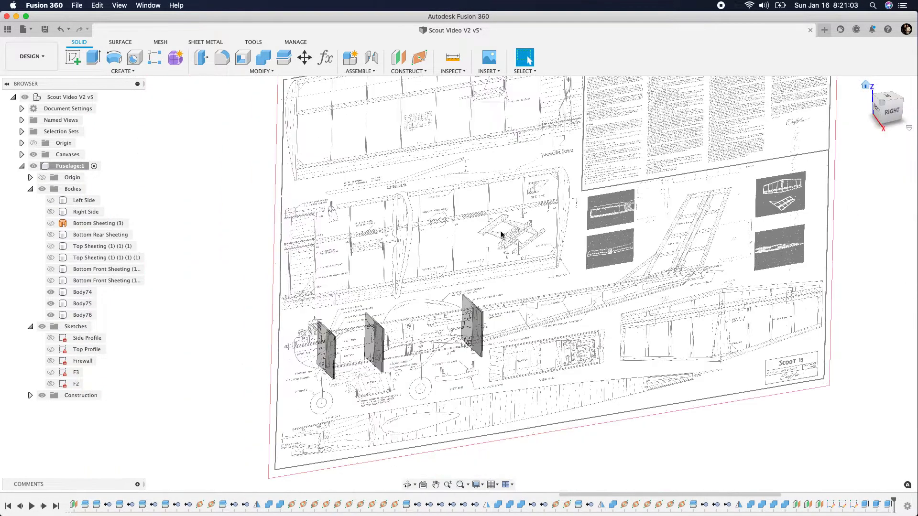
{"action": "scroll", "coordinate": [321, 416], "scroll_direction": "up", "scroll_amount": 3}
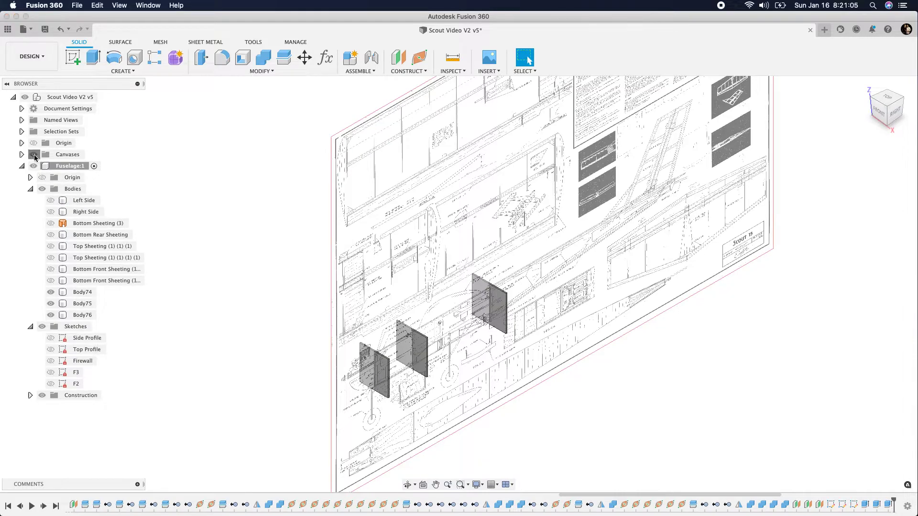
{"action": "left_click", "coordinate": [33, 156]}
{"action": "scroll", "coordinate": [385, 454], "scroll_direction": "up", "scroll_amount": 4}
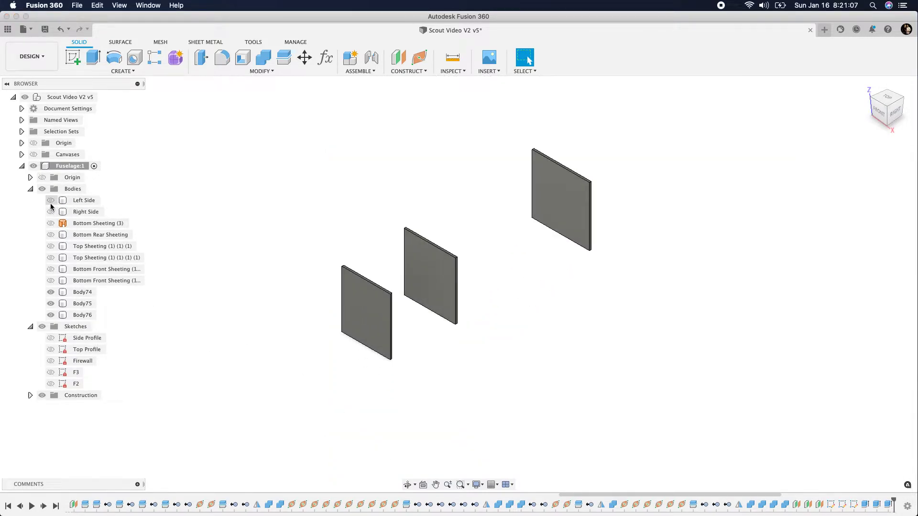
{"action": "left_click", "coordinate": [50, 204]}
{"action": "left_click", "coordinate": [50, 212]}
{"action": "left_click", "coordinate": [50, 201]}
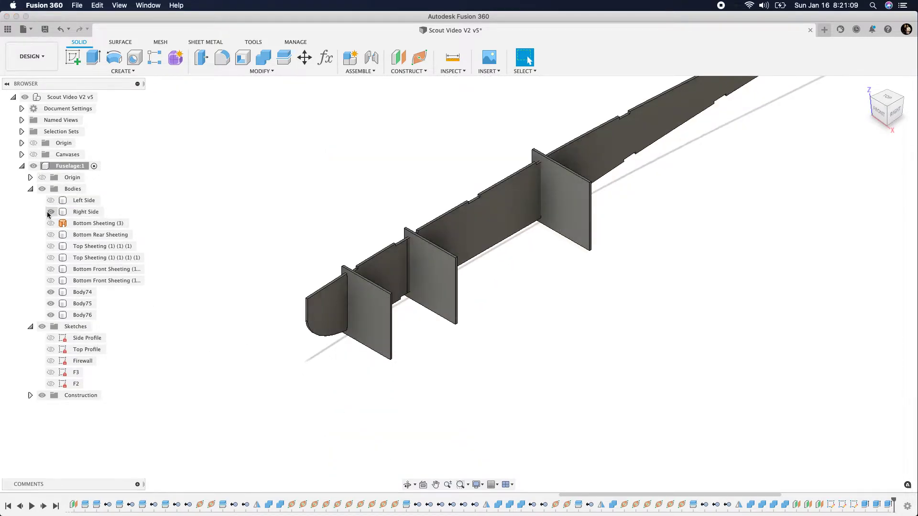
Hide the Right Side body, show the front top sheeting panel between the first two formers, and rename that panel Hatch
{"action": "left_click", "coordinate": [50, 212]}
{"action": "left_click", "coordinate": [51, 246]}
{"action": "left_click", "coordinate": [50, 246]}
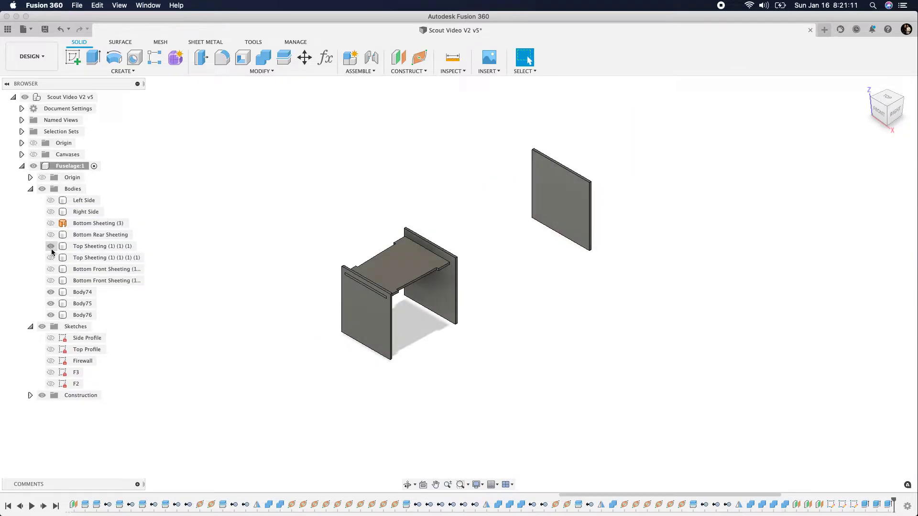
{"action": "left_click", "coordinate": [82, 246]}
{"action": "double_click", "coordinate": [82, 247]}
{"action": "type", "text": "Hatch"}
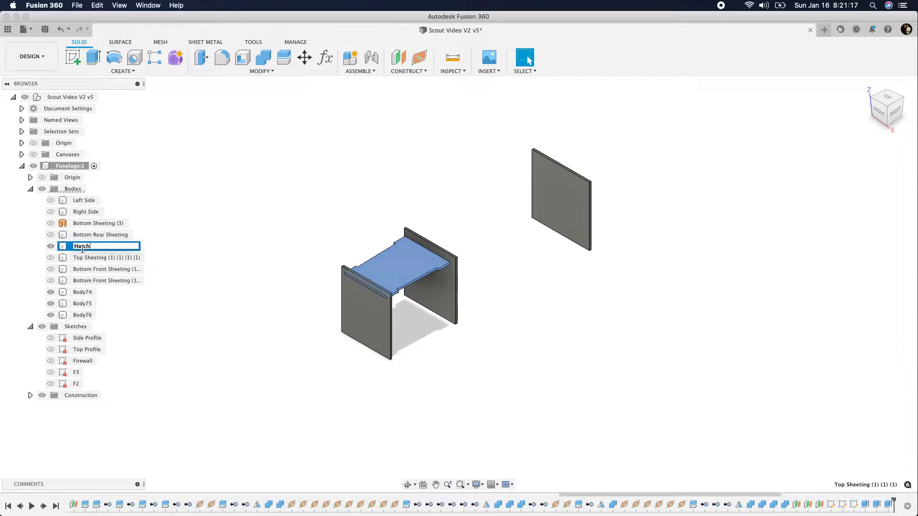
{"action": "key", "text": "Return"}
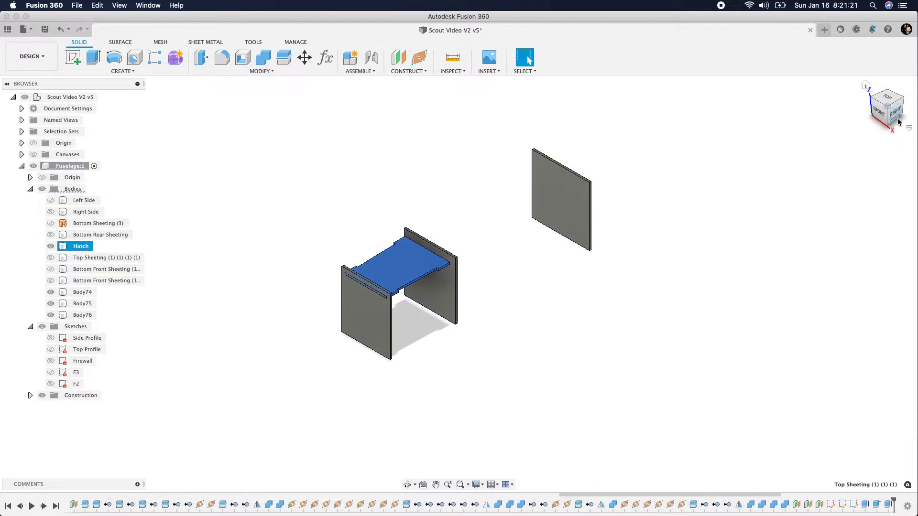
Split the front firewall former's body using the Hatch's upper face as the extended splitting tool
{"action": "mouse_move", "coordinate": [896, 118]}
{"action": "left_mouse_down"}
{"action": "mouse_move", "coordinate": [793, 86]}
{"action": "mouse_move", "coordinate": [828, 113]}
{"action": "mouse_move", "coordinate": [864, 122]}
{"action": "left_mouse_up"}
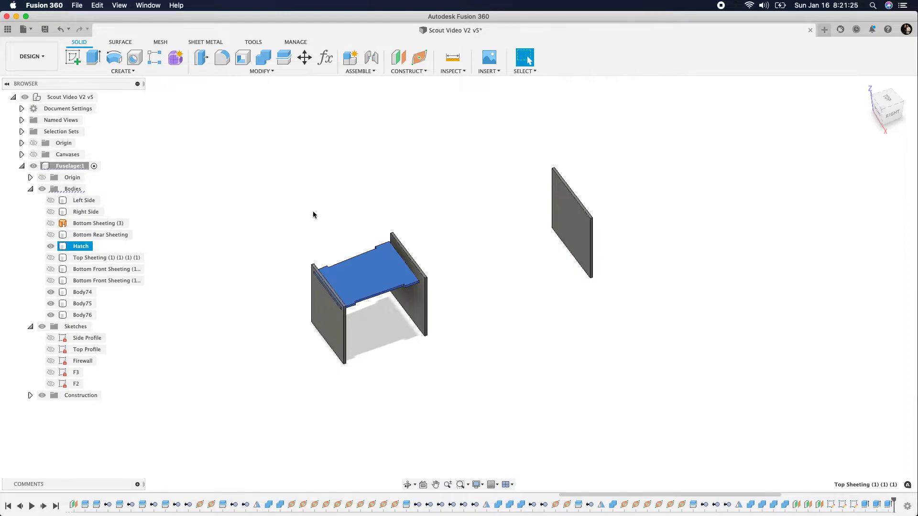
{"action": "left_click", "coordinate": [284, 58]}
{"action": "left_click", "coordinate": [321, 329]}
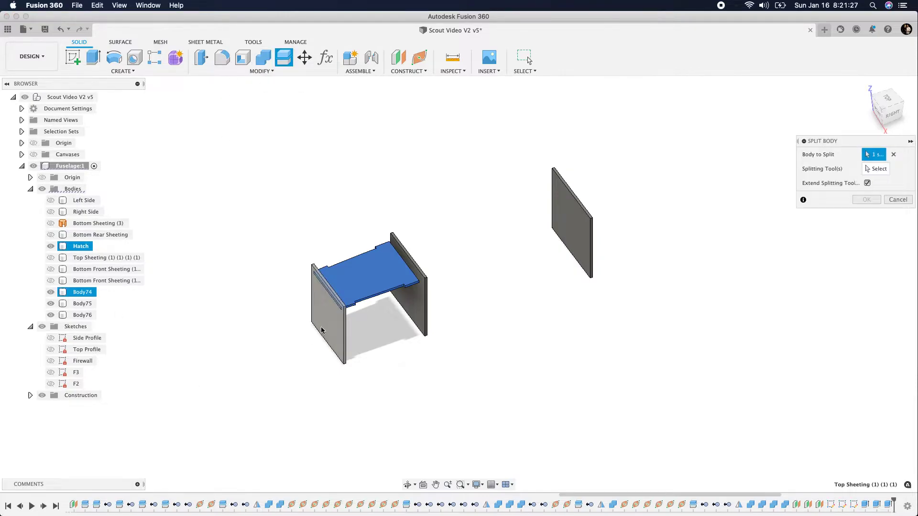
{"action": "left_click", "coordinate": [893, 155]}
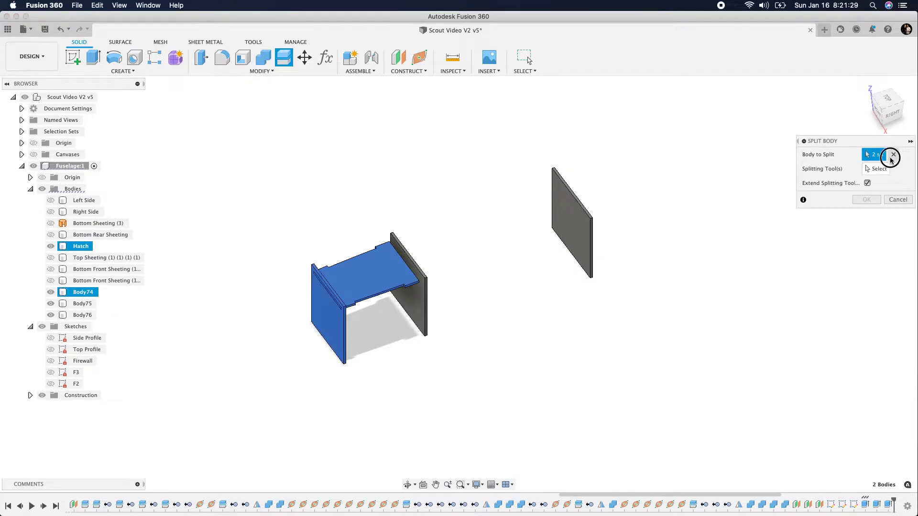
{"action": "left_click", "coordinate": [336, 324]}
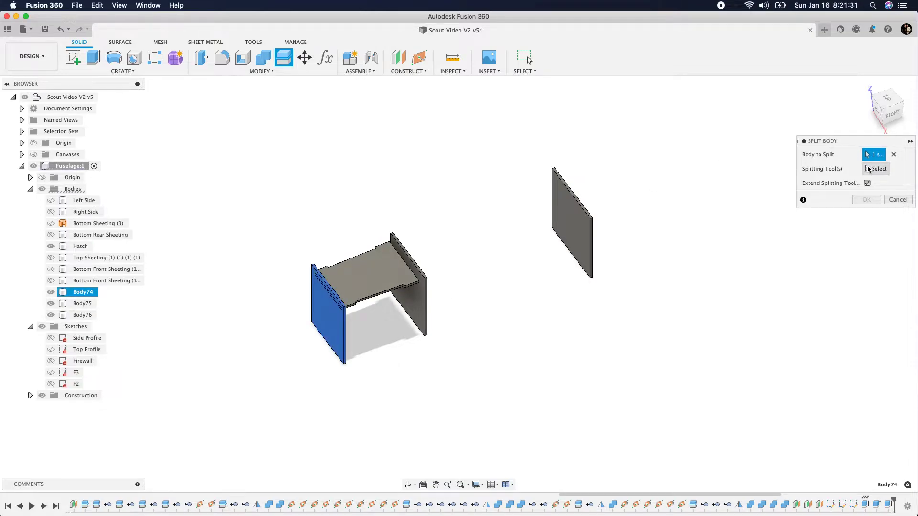
{"action": "left_click", "coordinate": [383, 271]}
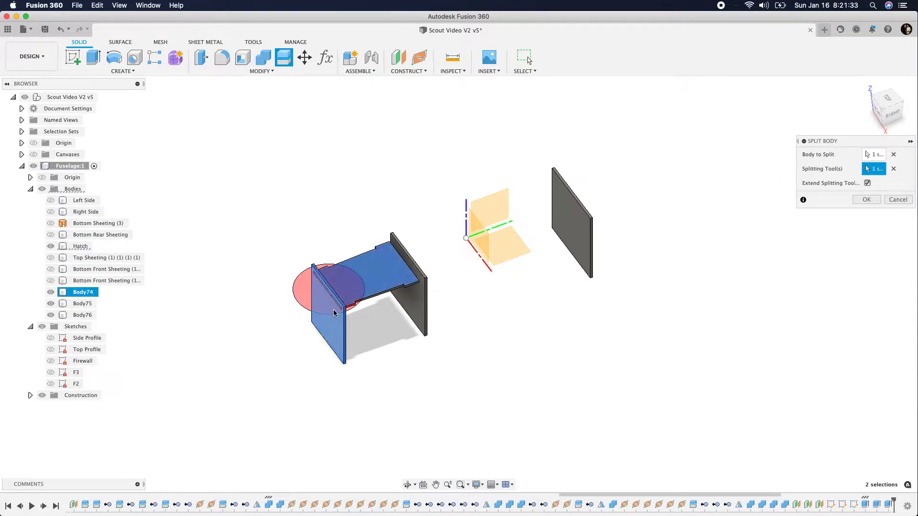
{"action": "left_click", "coordinate": [867, 200]}
Remove the leftover strip of the firewall former above the Hatch
{"action": "scroll", "coordinate": [316, 295], "scroll_direction": "up", "scroll_amount": 5}
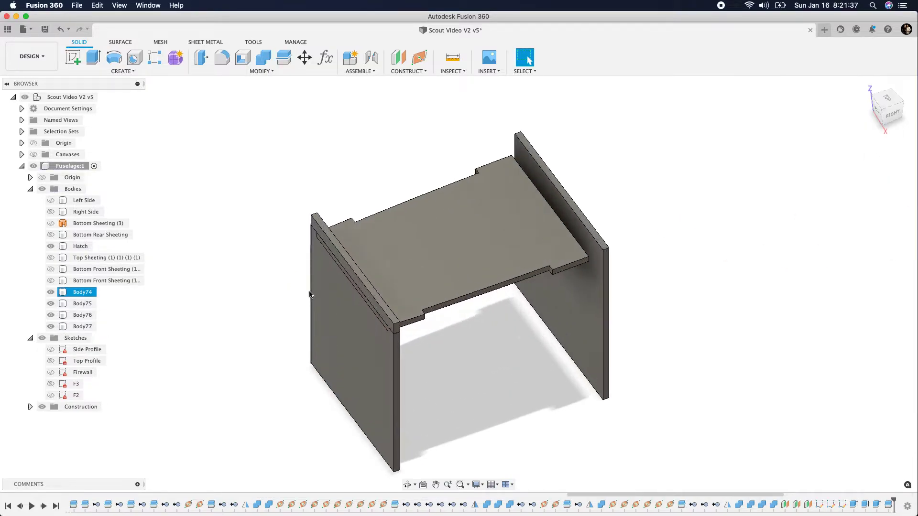
{"action": "scroll", "coordinate": [325, 237], "scroll_direction": "up", "scroll_amount": 4}
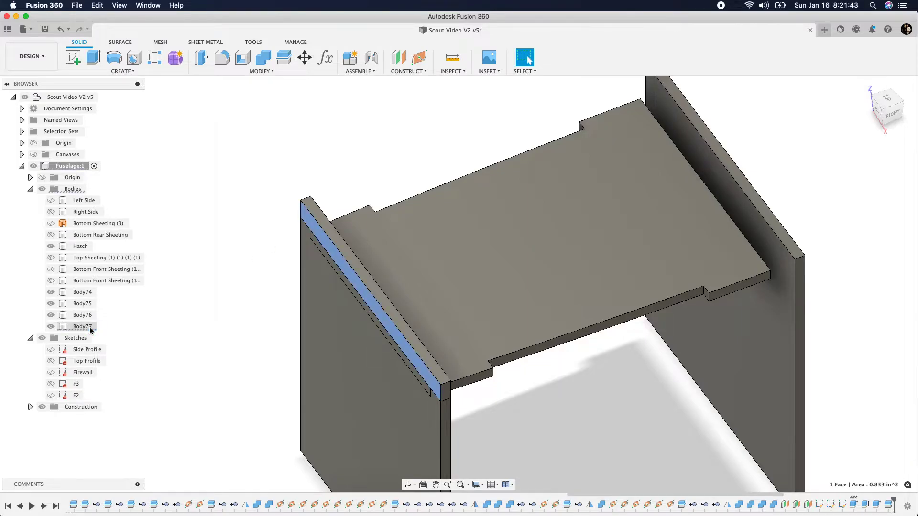
{"action": "right_click", "coordinate": [89, 330]}
{"action": "left_click", "coordinate": [114, 253]}
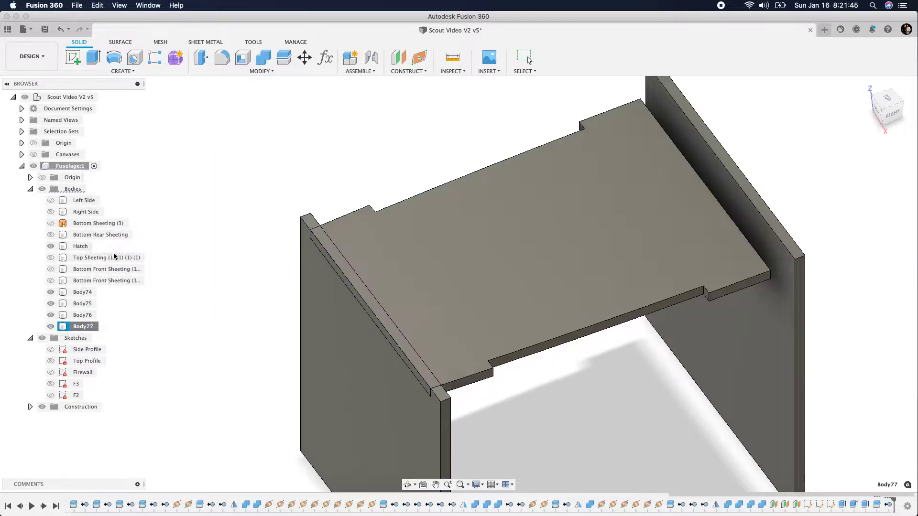
{"action": "scroll", "coordinate": [344, 163], "scroll_direction": "down", "scroll_amount": 2}
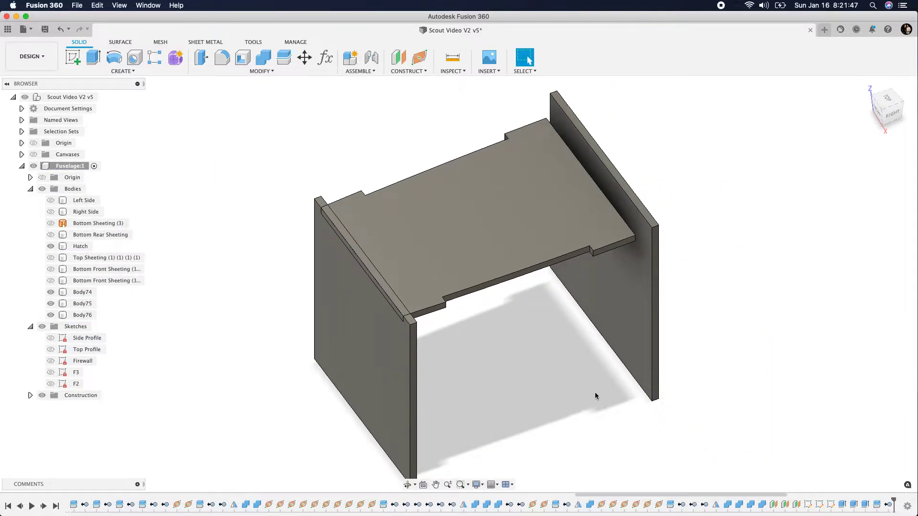
Show the Bottom Front Sheeting body that spans the two front formers, leaving the other bottom sheeting bodies hidden
{"action": "left_click", "coordinate": [53, 236]}
{"action": "left_click", "coordinate": [51, 269]}
{"action": "left_click", "coordinate": [51, 270]}
{"action": "left_click", "coordinate": [52, 281]}
{"action": "left_click", "coordinate": [51, 280]}
{"action": "left_click", "coordinate": [51, 269]}
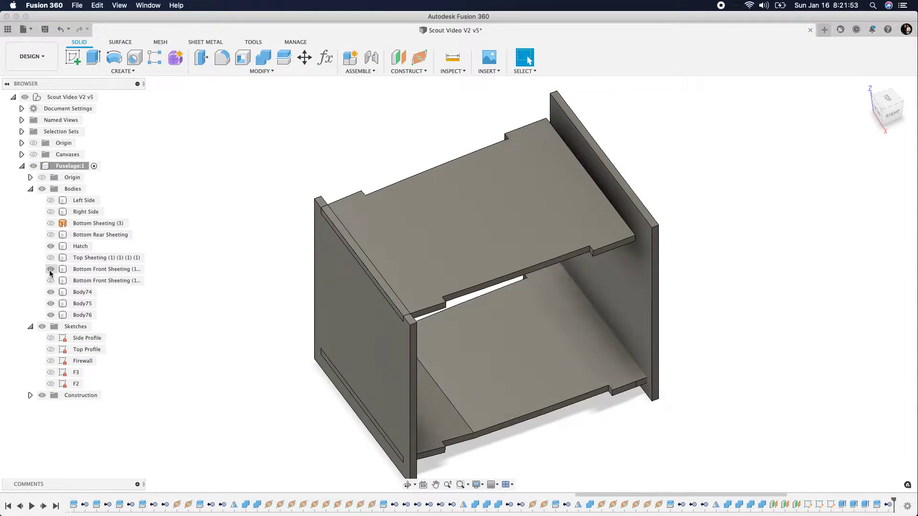
Split the firewall former's body along the underside of the Bottom Front Sheeting
{"action": "left_click", "coordinate": [896, 115]}
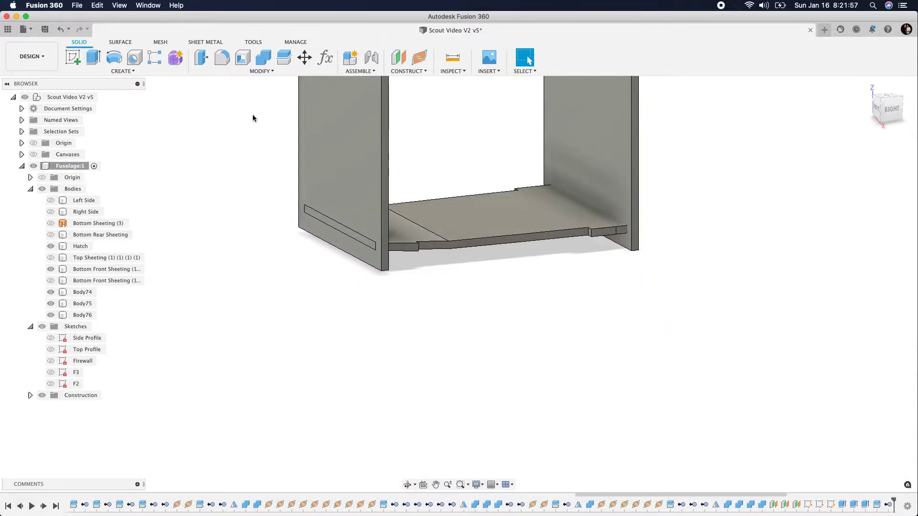
{"action": "left_click", "coordinate": [284, 58]}
{"action": "left_click", "coordinate": [354, 206]}
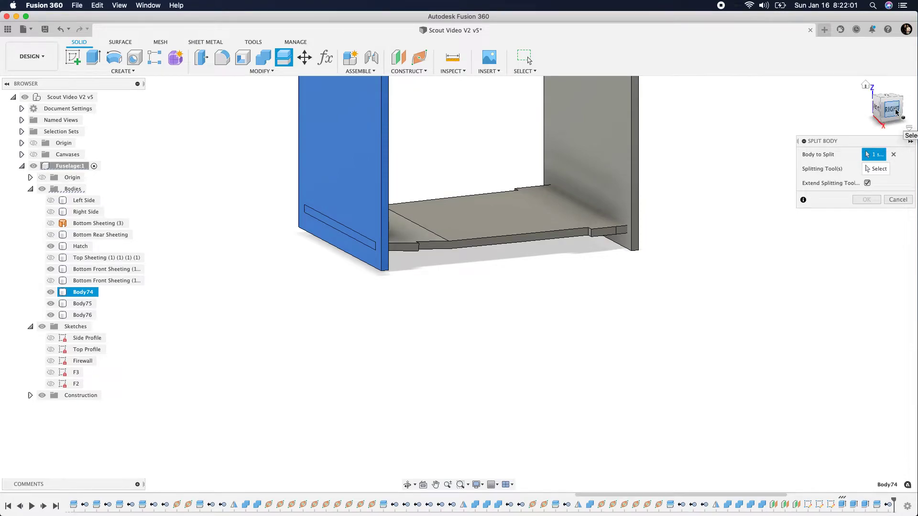
{"action": "left_click_drag", "start_coordinate": [889, 109], "coordinate": [887, 86]}
{"action": "left_click", "coordinate": [102, 269]}
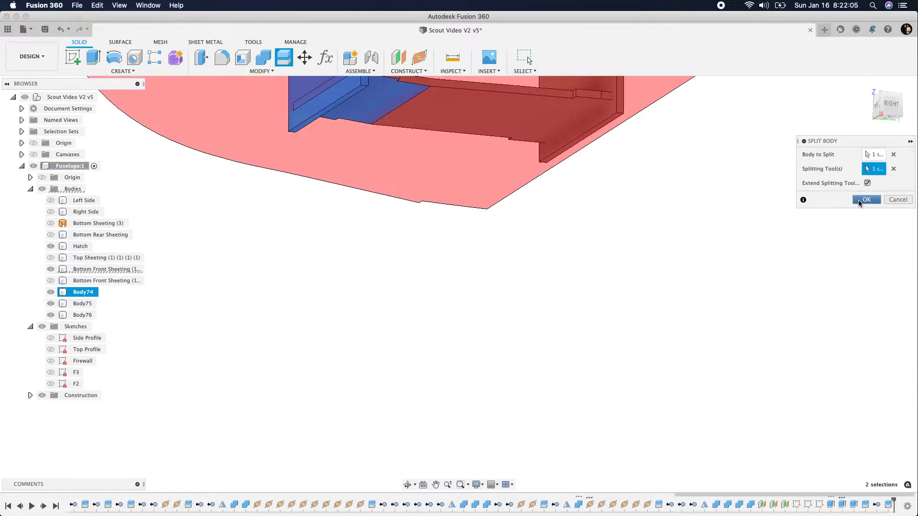
{"action": "left_click", "coordinate": [859, 199]}
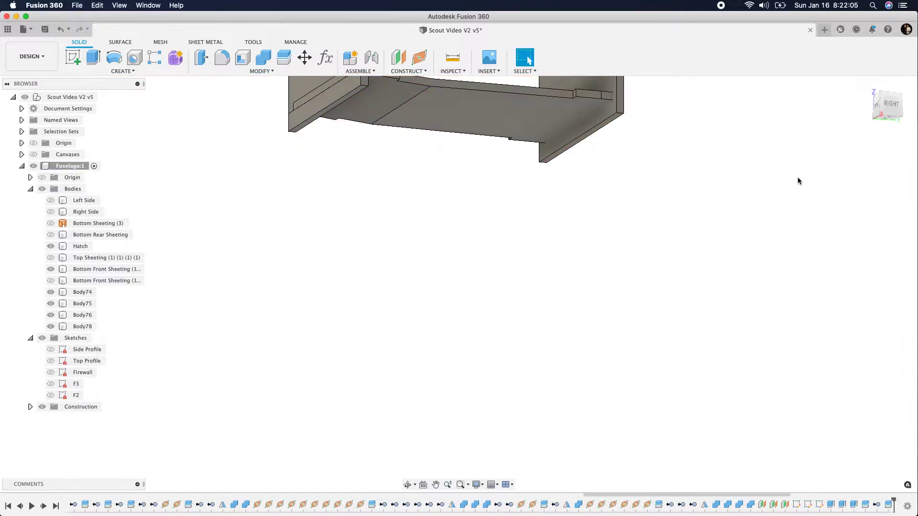
Remove the leftover strip of the firewall former below the bottom sheeting
{"action": "left_click", "coordinate": [317, 111]}
{"action": "right_click", "coordinate": [86, 325]}
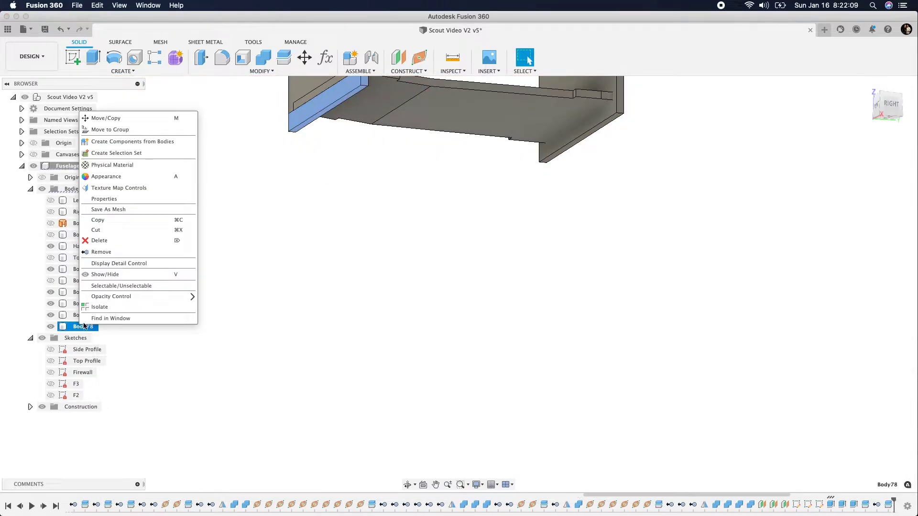
{"action": "left_click", "coordinate": [115, 248]}
{"action": "scroll", "coordinate": [373, 352], "scroll_direction": "down", "scroll_amount": 3}
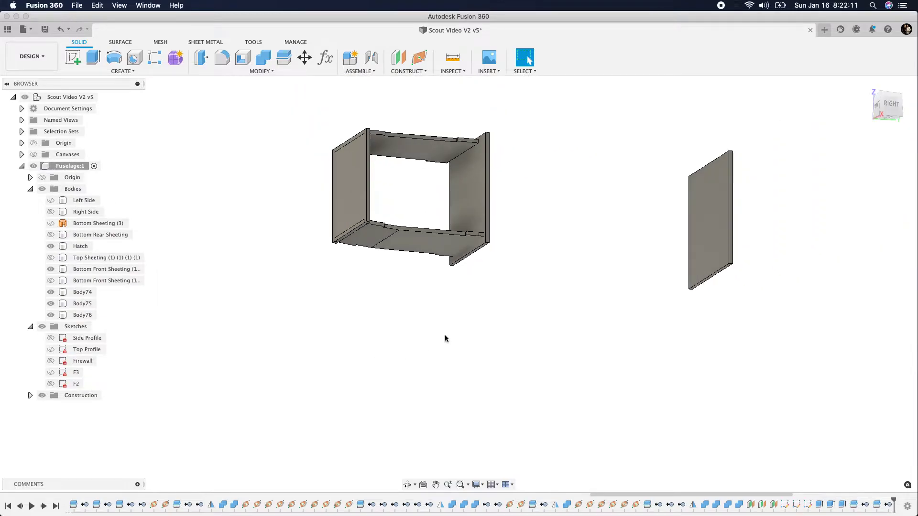
Split the middle former's body using the rear underside face of the Bottom Front Sheeting as the extended splitting tool
{"action": "left_click_drag", "start_coordinate": [892, 103], "coordinate": [874, 121]}
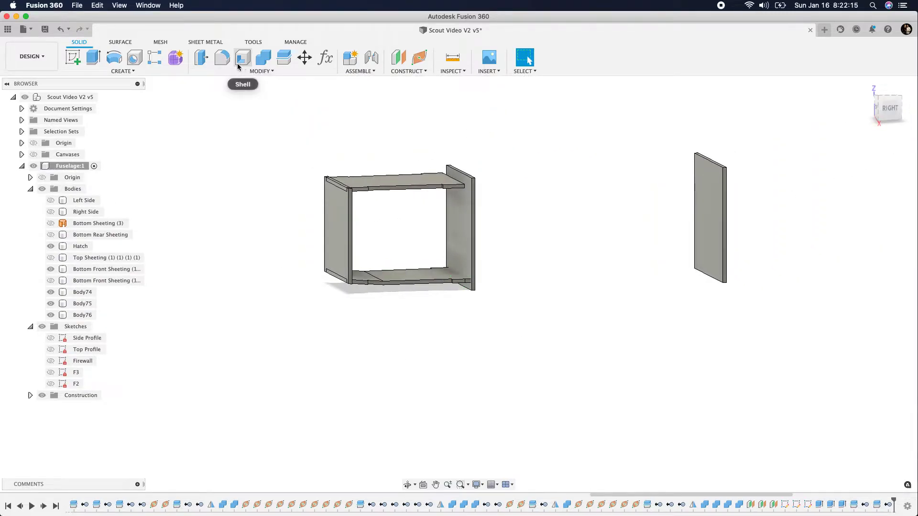
{"action": "left_click", "coordinate": [284, 57]}
{"action": "left_click", "coordinate": [457, 238]}
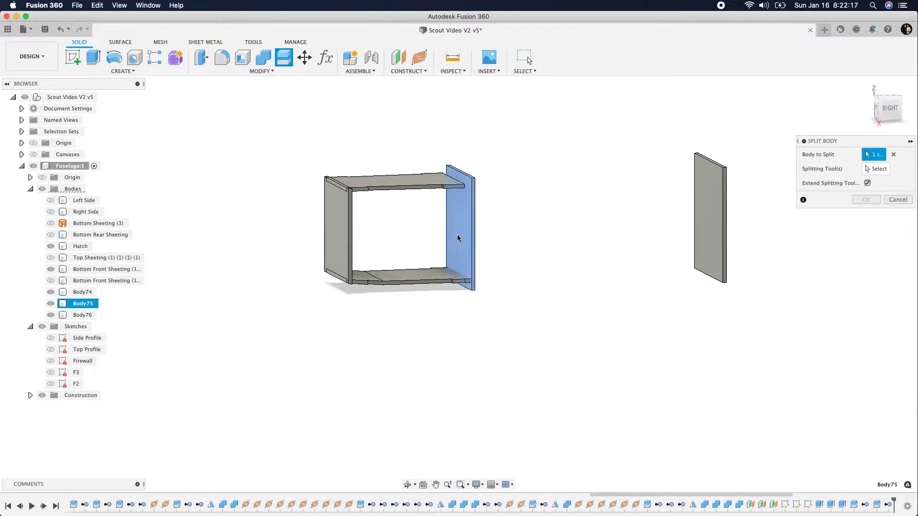
{"action": "left_click_drag", "start_coordinate": [882, 115], "coordinate": [865, 100]}
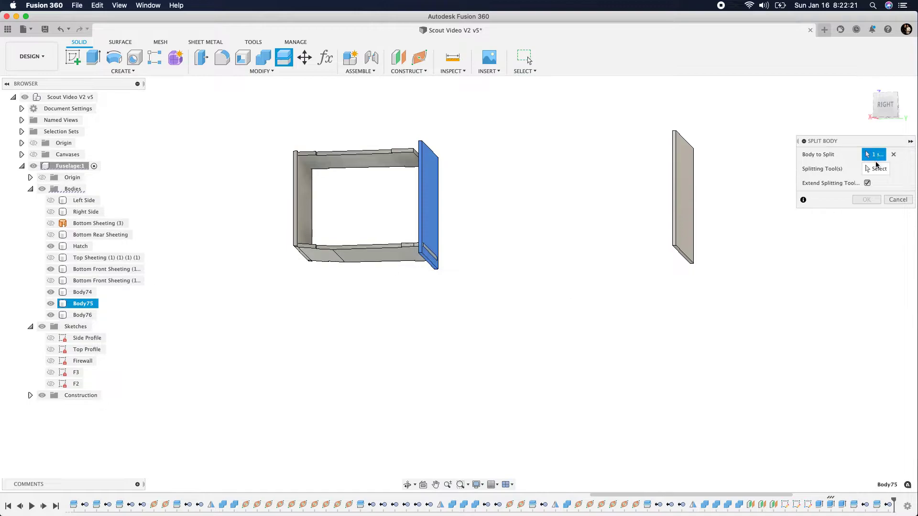
{"action": "left_click", "coordinate": [877, 168]}
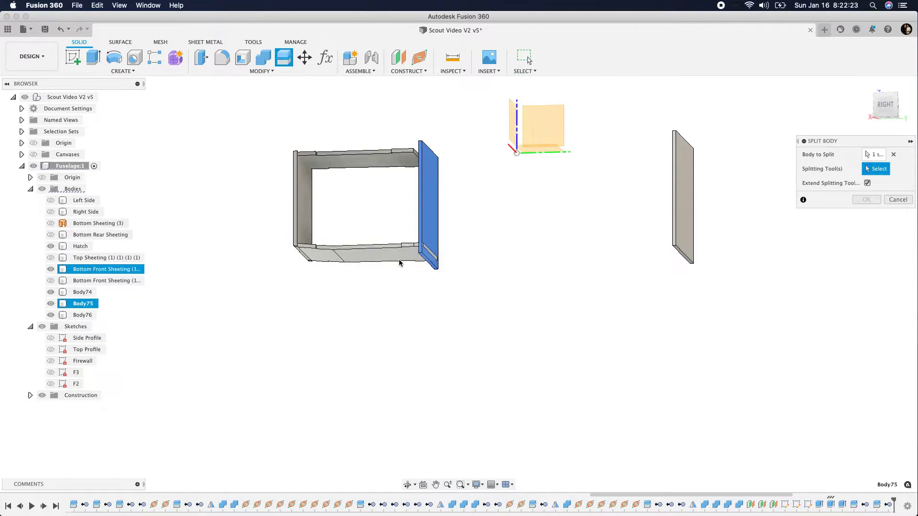
{"action": "scroll", "coordinate": [393, 291], "scroll_direction": "up", "scroll_amount": 5}
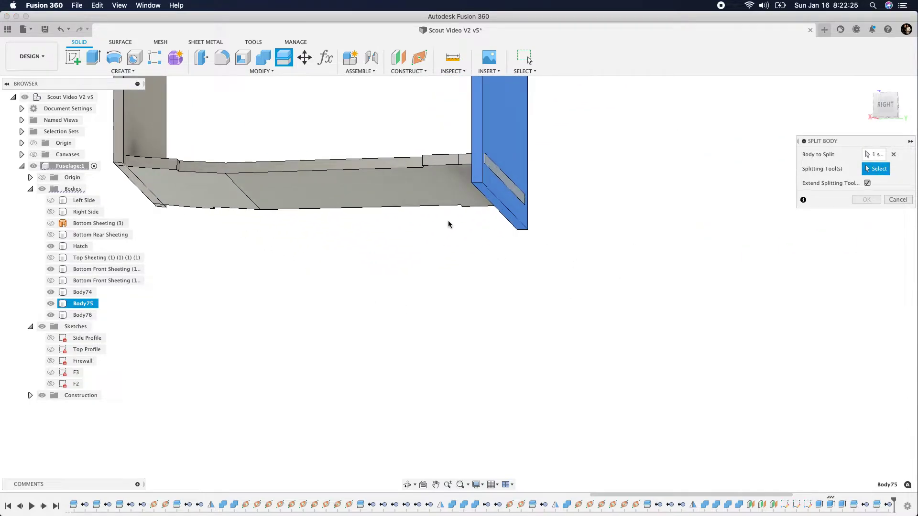
{"action": "left_click", "coordinate": [445, 174]}
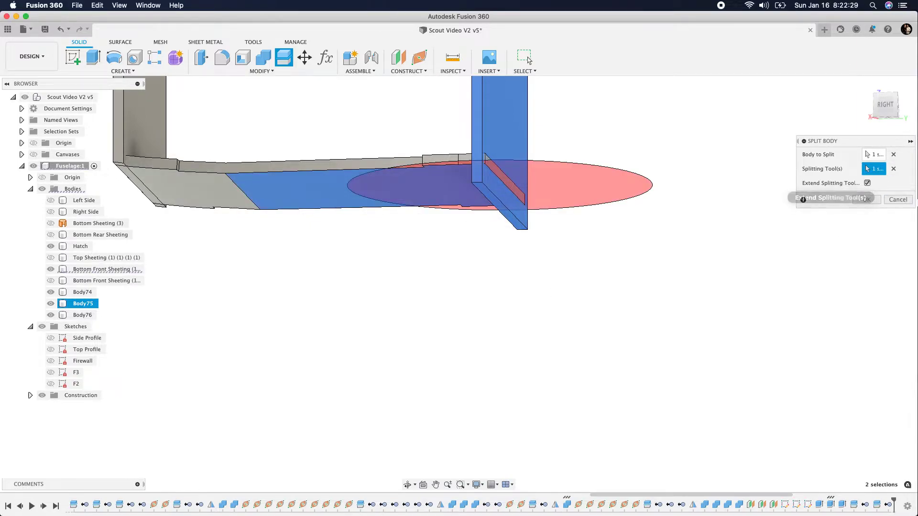
{"action": "left_click", "coordinate": [876, 199]}
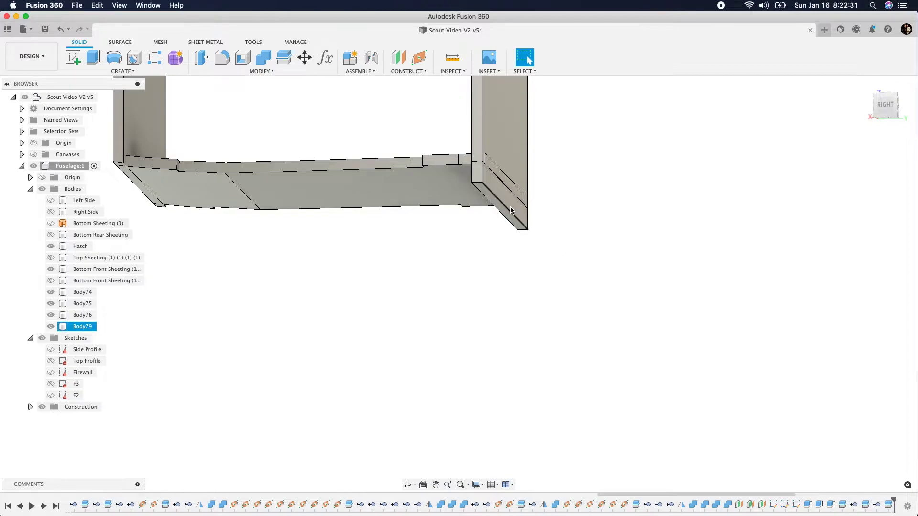
Remove the leftover piece of the middle former below the bottom sheeting
{"action": "right_click", "coordinate": [88, 327]}
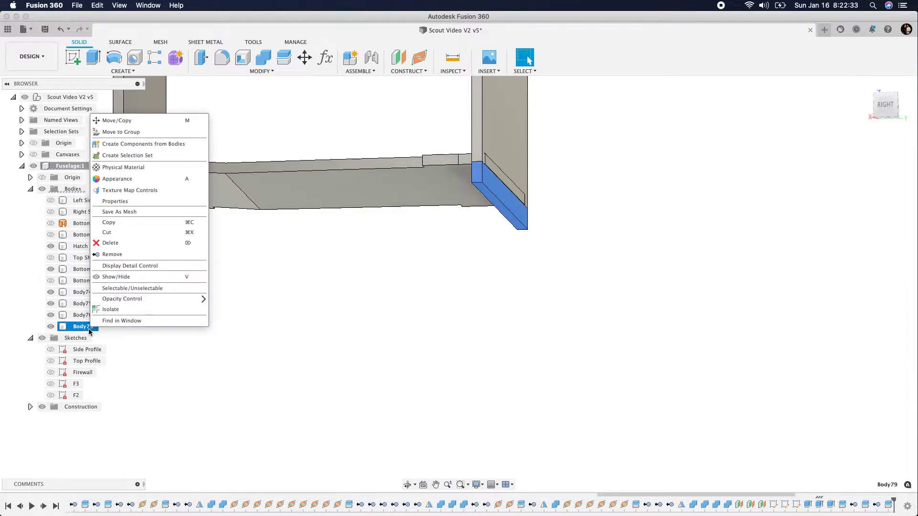
{"action": "left_click", "coordinate": [127, 254]}
{"action": "scroll", "coordinate": [441, 391], "scroll_direction": "down", "scroll_amount": 6}
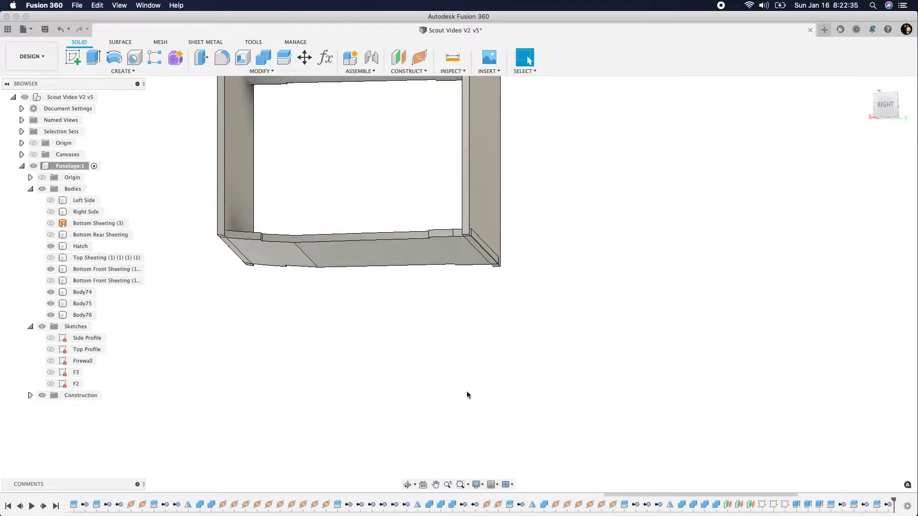
Show the long Top Sheeting body behind the Hatch, keeping the Bottom Front Sheeting displayed
{"action": "left_click", "coordinate": [895, 111]}
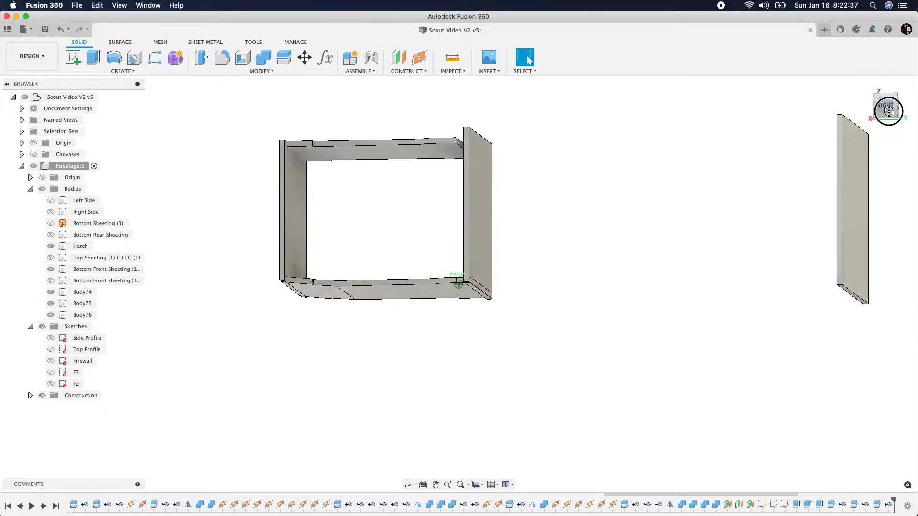
{"action": "left_click", "coordinate": [52, 268]}
{"action": "left_click", "coordinate": [51, 258]}
{"action": "left_click", "coordinate": [50, 258]}
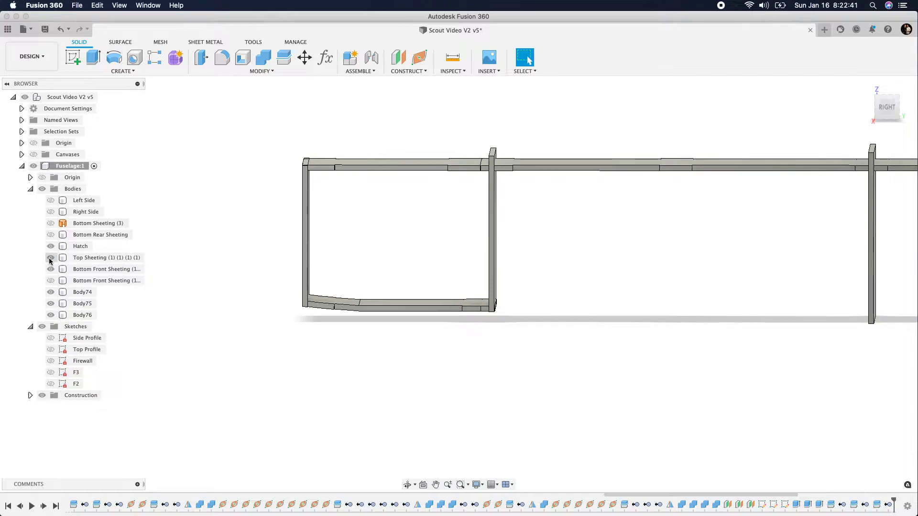
{"action": "middle_click_drag", "start_coordinate": [890, 120], "coordinate": [894, 119], "text": "shift"}
Split the middle former's body using the upper face of the long Top Sheeting as the splitting tool
{"action": "left_click", "coordinate": [283, 57]}
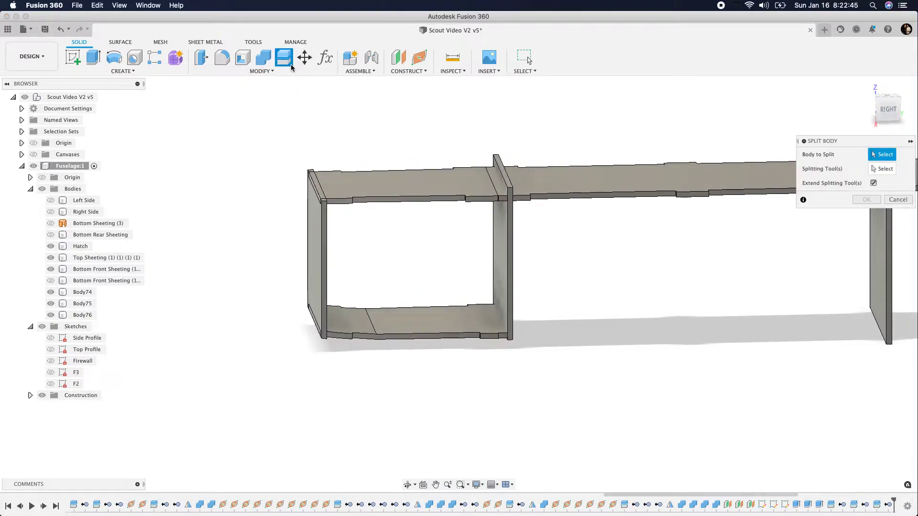
{"action": "left_click", "coordinate": [503, 251]}
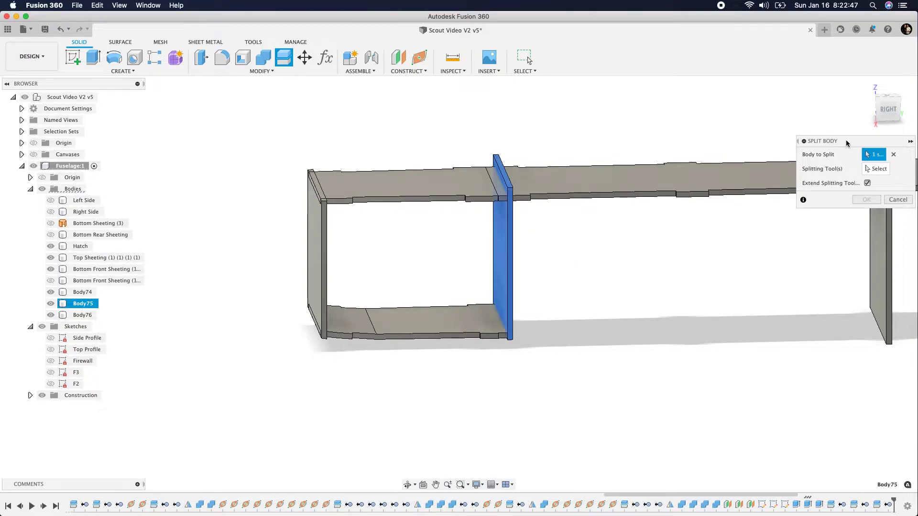
{"action": "left_click", "coordinate": [888, 173]}
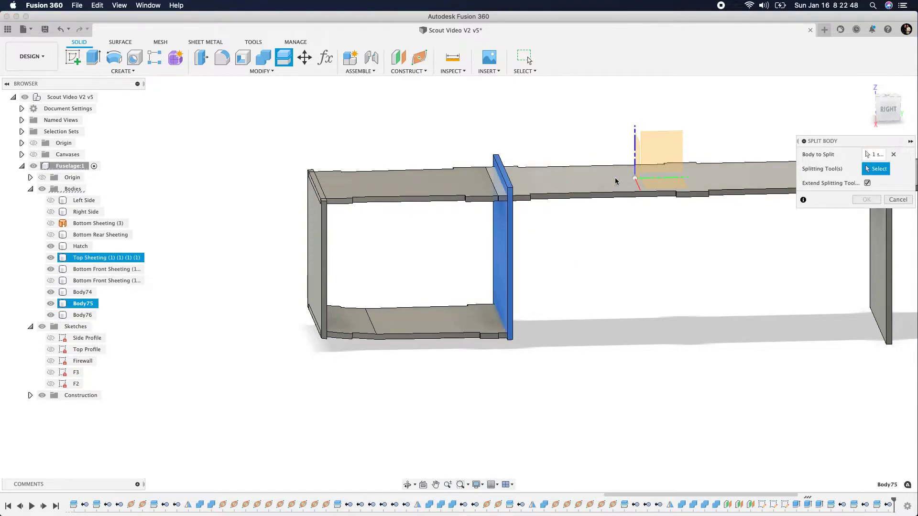
{"action": "left_click", "coordinate": [562, 180]}
{"action": "key", "text": "Return"}
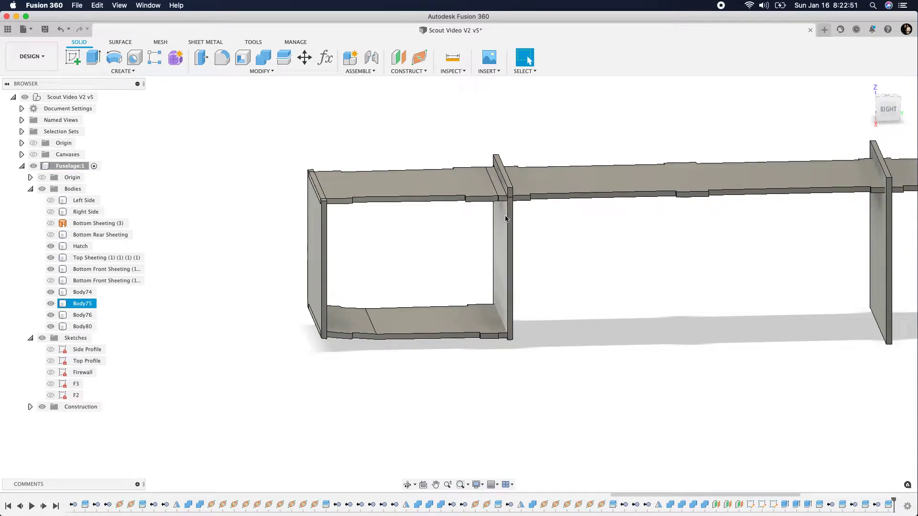
{"action": "scroll", "coordinate": [507, 186], "scroll_direction": "up", "scroll_amount": 5}
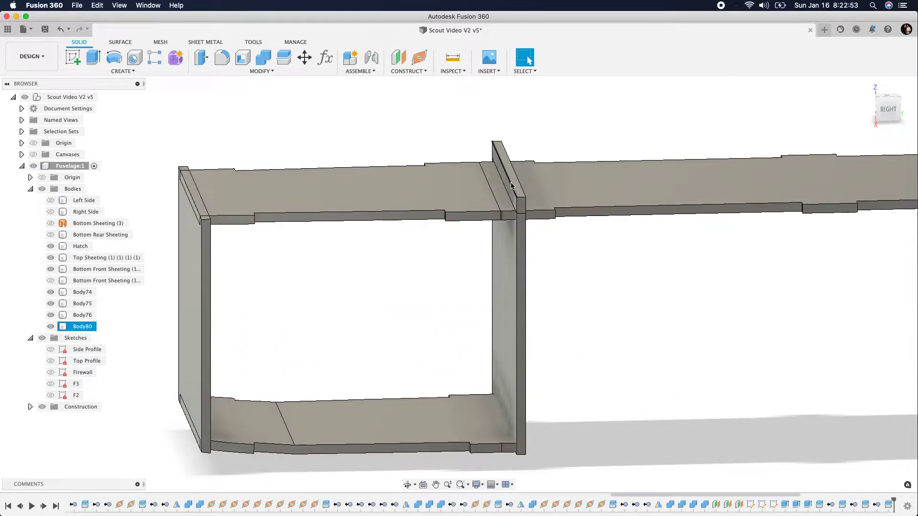
Remove the leftover piece of the middle former above the top sheeting
{"action": "left_click", "coordinate": [513, 186]}
{"action": "right_click", "coordinate": [85, 327]}
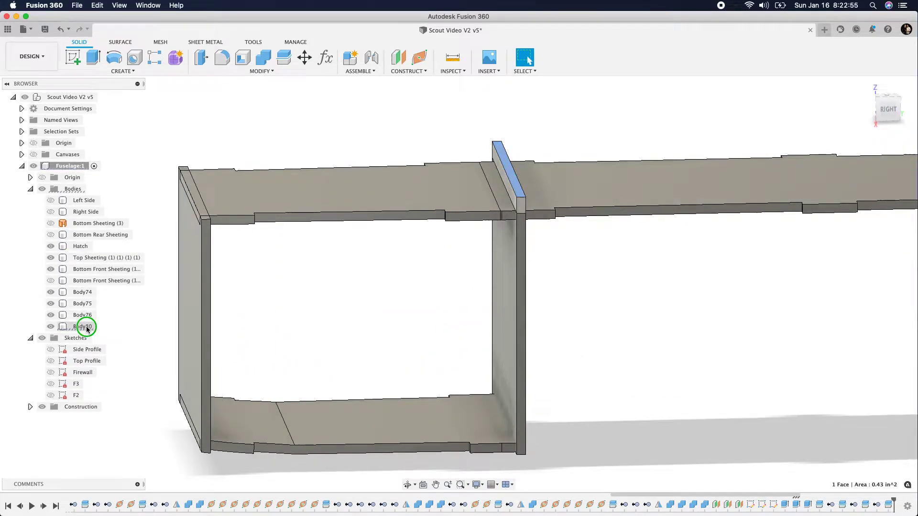
{"action": "left_click", "coordinate": [115, 247]}
Split the rear former's body using the upper face of the long Top Sheeting as the extended splitting tool
{"action": "scroll", "coordinate": [491, 337], "scroll_direction": "down", "scroll_amount": 4}
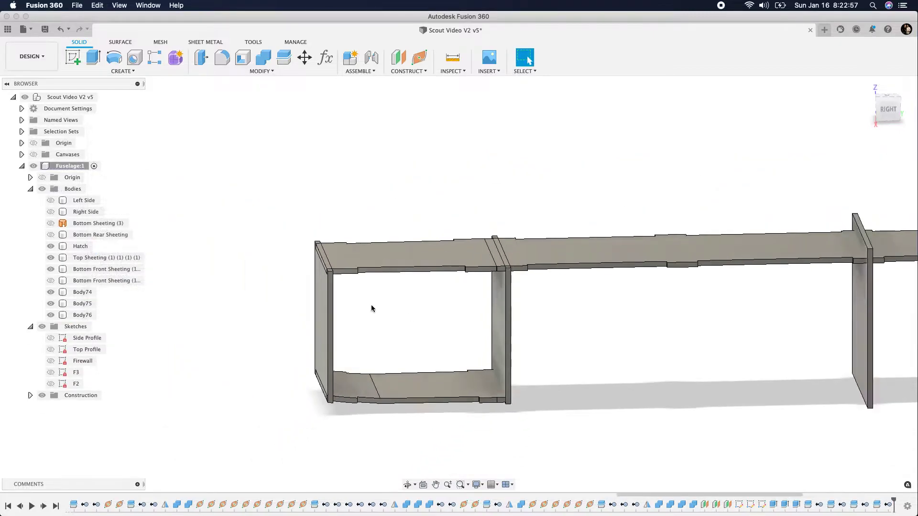
{"action": "left_click", "coordinate": [279, 57]}
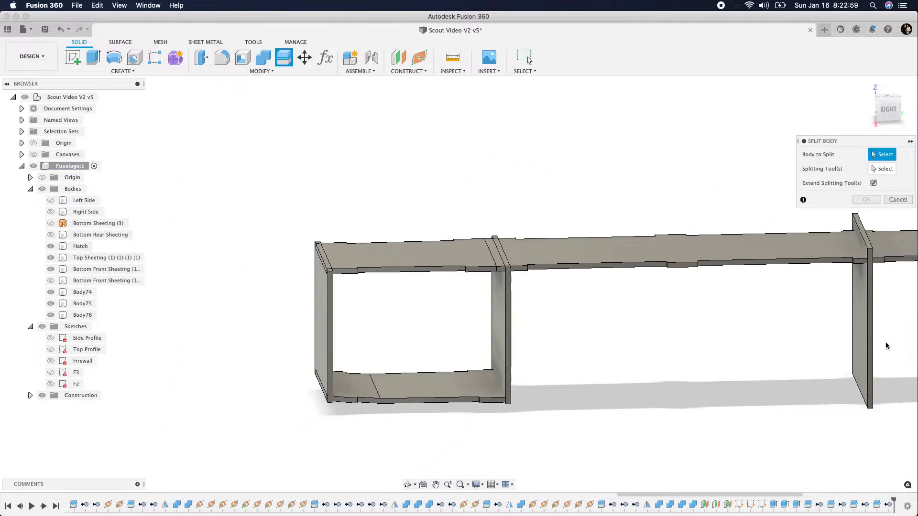
{"action": "left_click", "coordinate": [865, 342]}
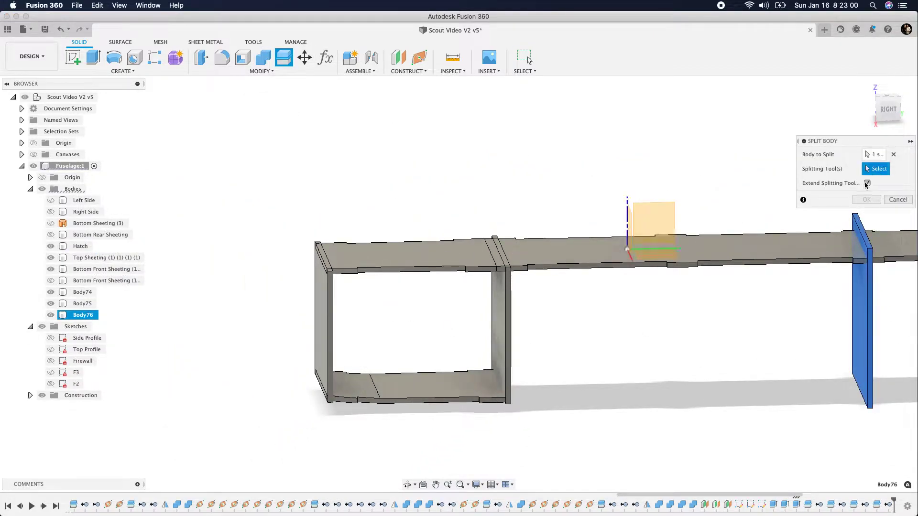
{"action": "left_click", "coordinate": [834, 252]}
{"action": "left_click", "coordinate": [866, 199]}
Remove the leftover piece of the rear former above the top sheeting
{"action": "scroll", "coordinate": [859, 247], "scroll_direction": "up", "scroll_amount": 3}
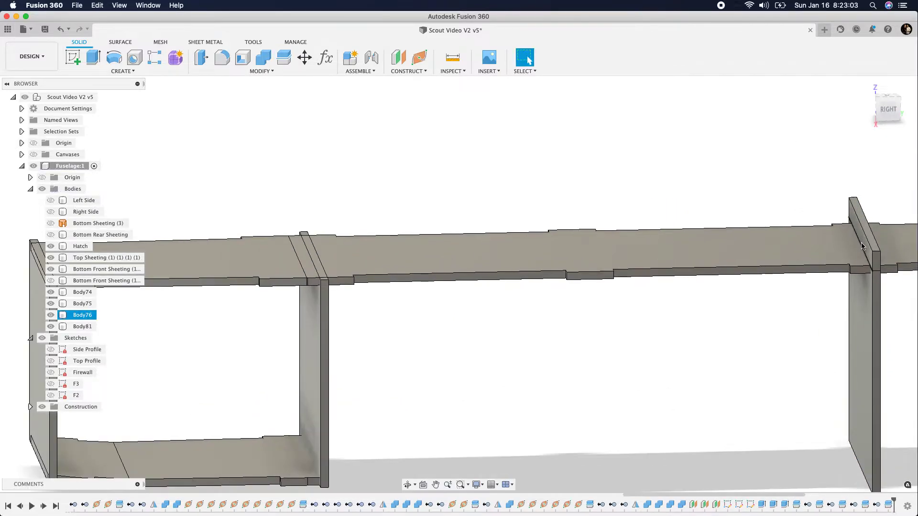
{"action": "left_click", "coordinate": [866, 245]}
{"action": "scroll", "coordinate": [871, 247], "scroll_direction": "up", "scroll_amount": 2}
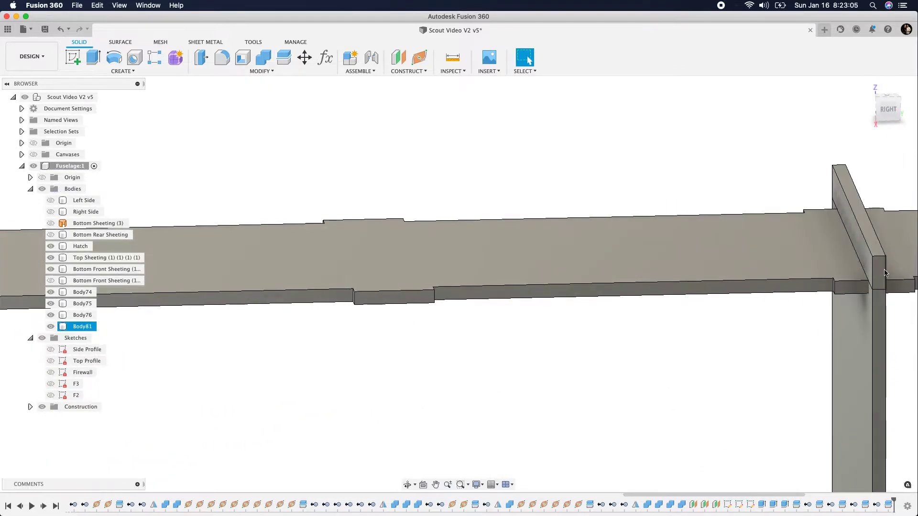
{"action": "left_click", "coordinate": [882, 274]}
{"action": "right_click", "coordinate": [86, 329]}
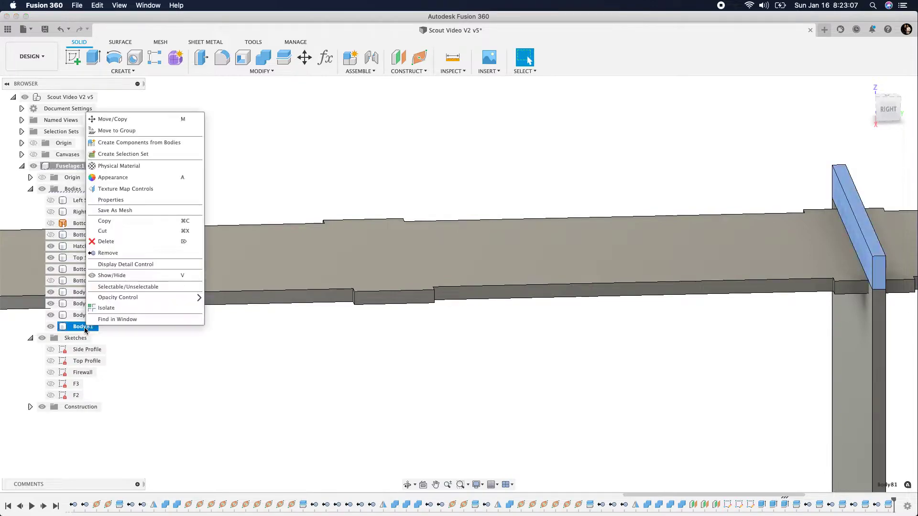
{"action": "left_click", "coordinate": [135, 252]}
Show the second Bottom Front Sheeting body behind the rear former, keeping the Bottom Rear Sheeting hidden
{"action": "scroll", "coordinate": [500, 506], "scroll_direction": "up", "scroll_amount": 3}
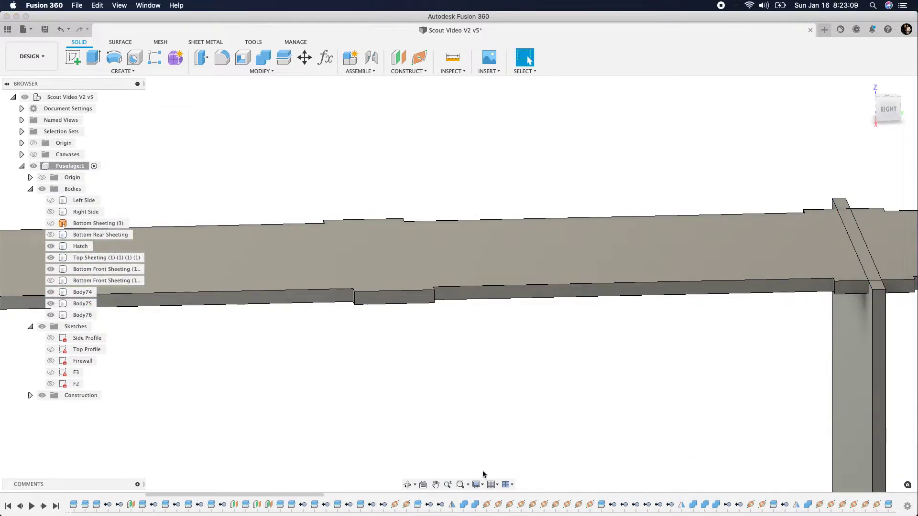
{"action": "scroll", "coordinate": [370, 334], "scroll_direction": "down", "scroll_amount": 5}
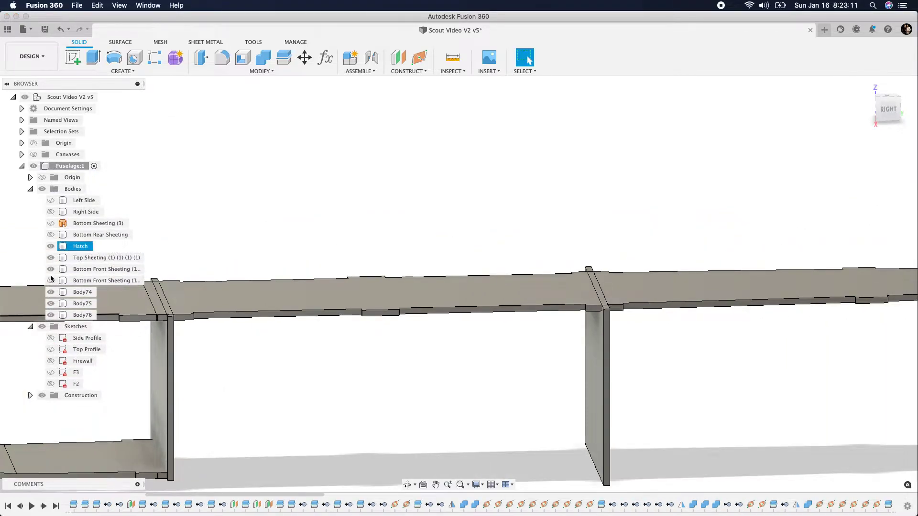
{"action": "left_click", "coordinate": [50, 280]}
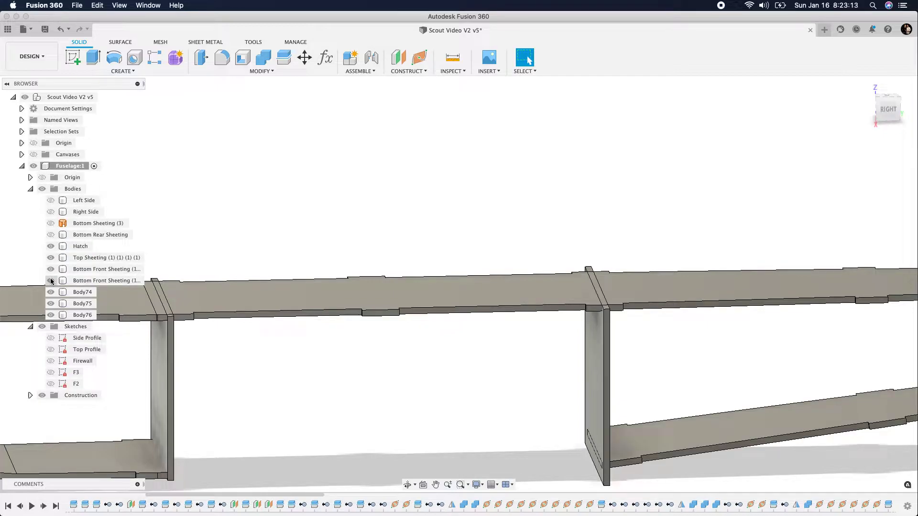
{"action": "left_click", "coordinate": [47, 235]}
{"action": "left_click", "coordinate": [47, 236]}
Split the rear former's body using the underside face of the sloping rear bottom sheeting as the extended splitting tool
{"action": "mouse_move", "coordinate": [891, 114]}
{"action": "left_mouse_down"}
{"action": "mouse_move", "coordinate": [864, 96]}
{"action": "mouse_move", "coordinate": [879, 99]}
{"action": "left_mouse_up"}
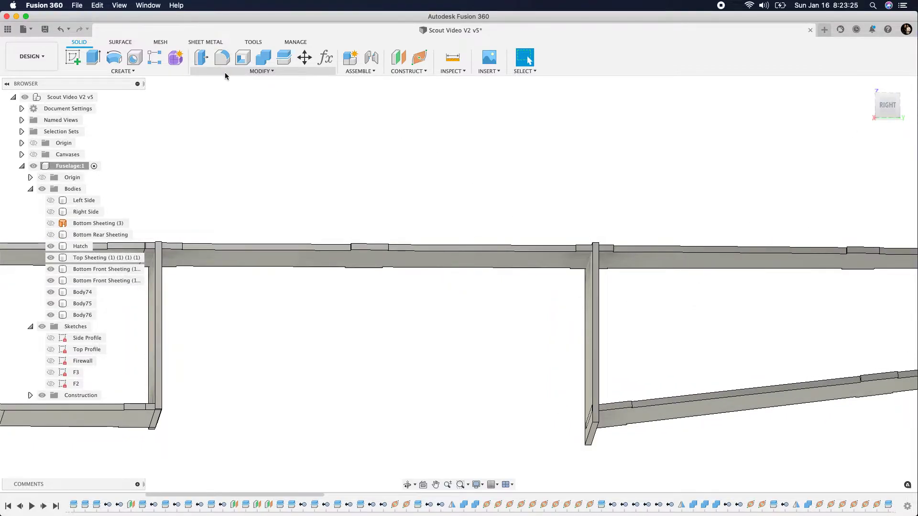
{"action": "left_click", "coordinate": [284, 58]}
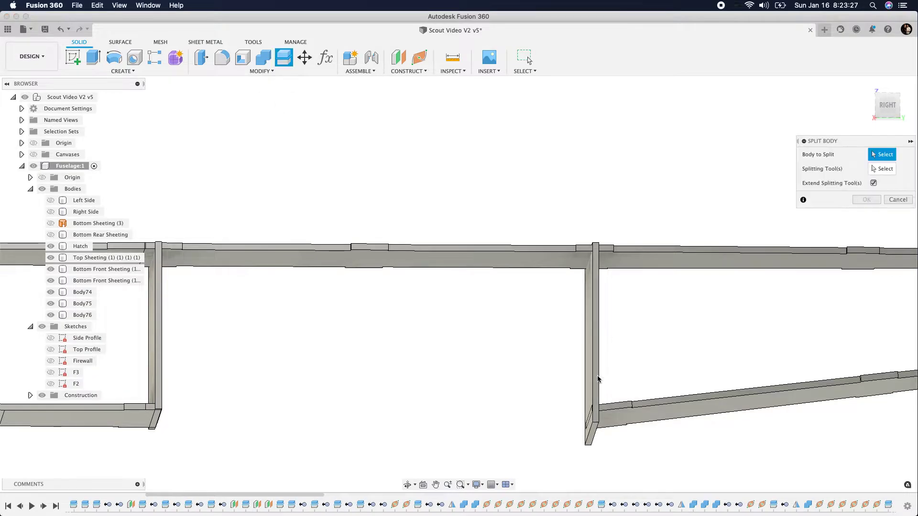
{"action": "left_click", "coordinate": [587, 361]}
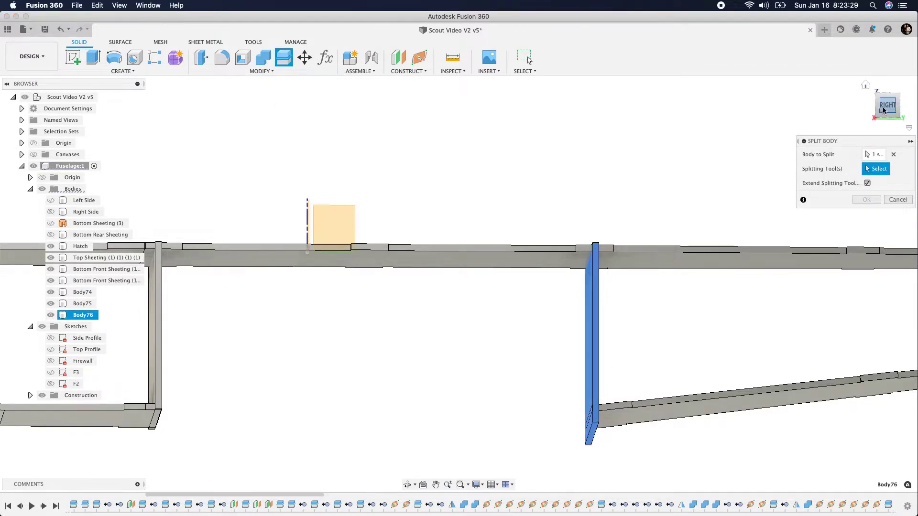
{"action": "left_click_drag", "start_coordinate": [870, 90], "coordinate": [858, 98]}
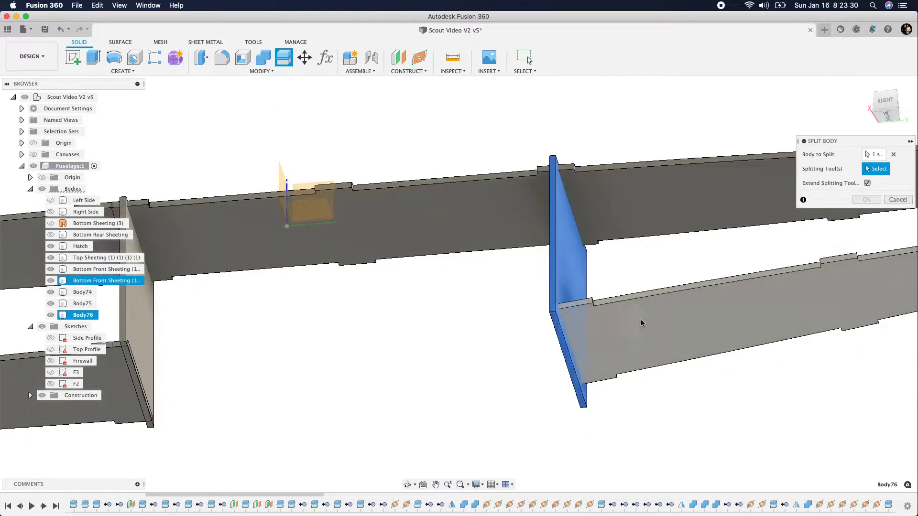
{"action": "left_click", "coordinate": [615, 337]}
{"action": "left_click", "coordinate": [867, 200]}
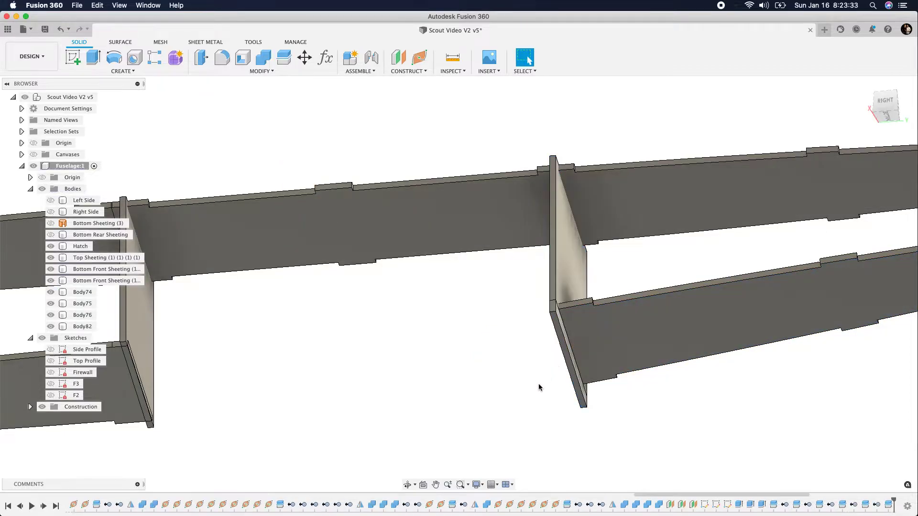
Remove the leftover piece of the rear former below the rear bottom sheeting
{"action": "scroll", "coordinate": [532, 386], "scroll_direction": "up", "scroll_amount": 5}
{"action": "left_click", "coordinate": [558, 322]}
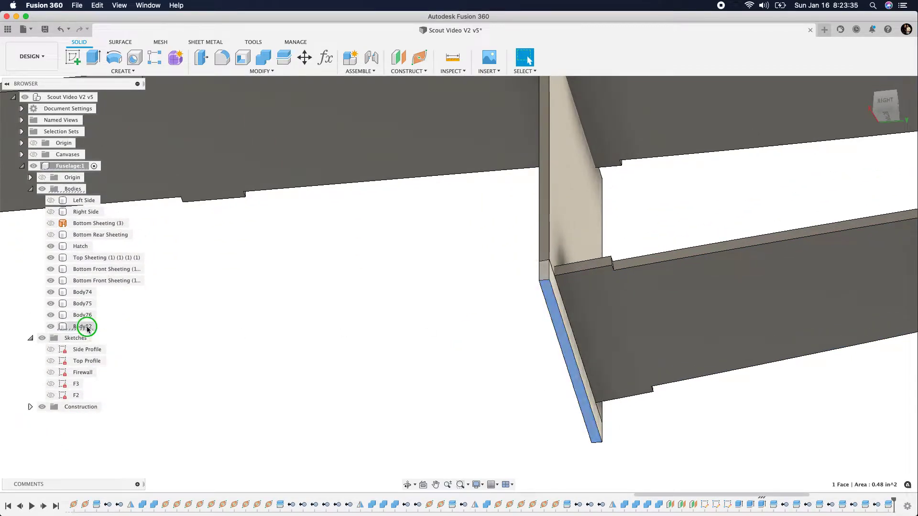
{"action": "right_click", "coordinate": [84, 326]}
{"action": "left_click", "coordinate": [110, 252]}
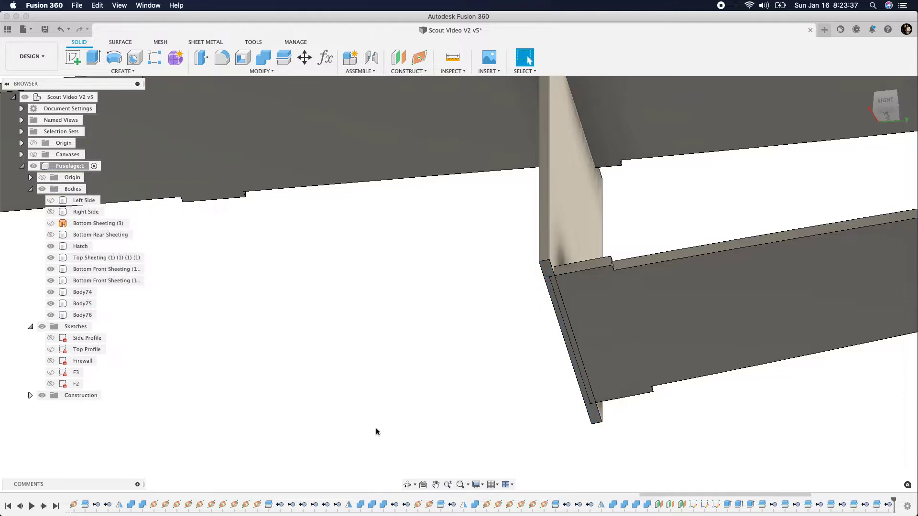
Examine the three trimmed formers against the hatch, top sheeting and bottom sheeting in the home and right side views
{"action": "scroll", "coordinate": [453, 436], "scroll_direction": "down", "scroll_amount": 8}
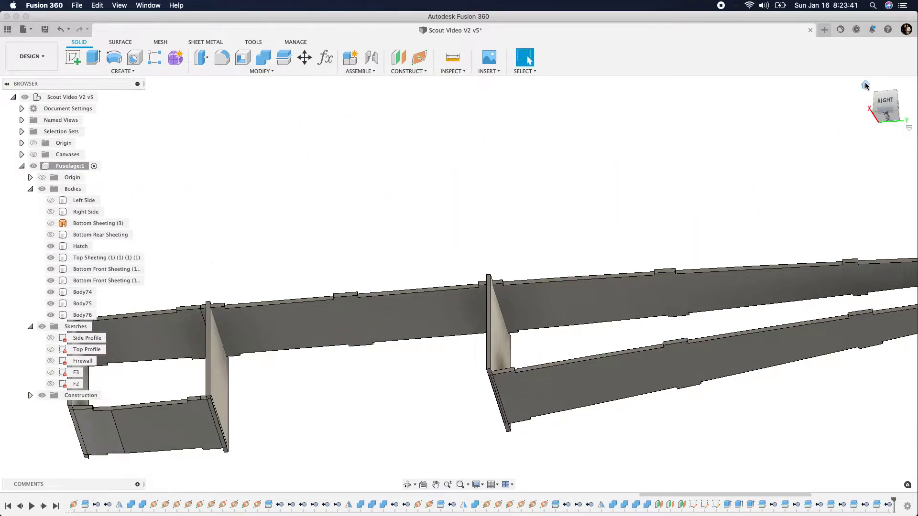
{"action": "left_click", "coordinate": [866, 85]}
{"action": "left_click", "coordinate": [866, 86]}
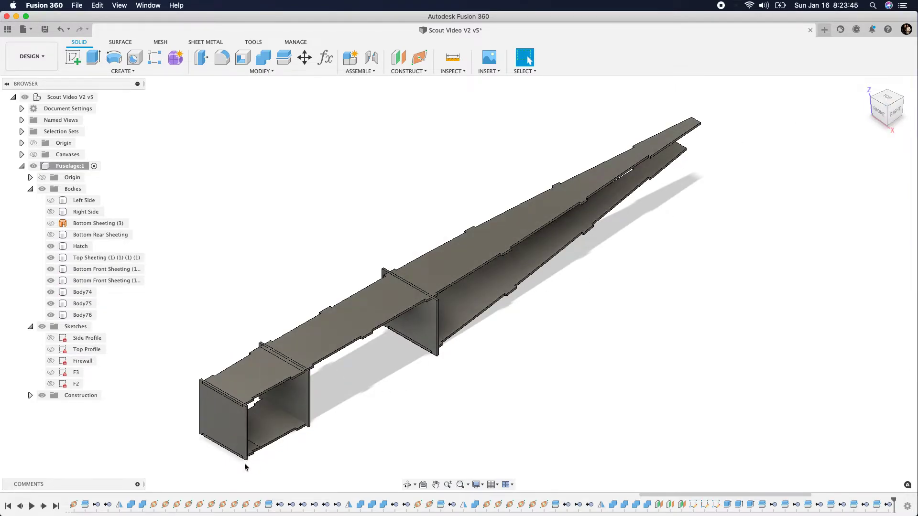
{"action": "scroll", "coordinate": [222, 466], "scroll_direction": "up", "scroll_amount": 3}
{"action": "left_click_drag", "start_coordinate": [896, 117], "coordinate": [877, 93]}
{"action": "scroll", "coordinate": [300, 170], "scroll_direction": "up", "scroll_amount": 5}
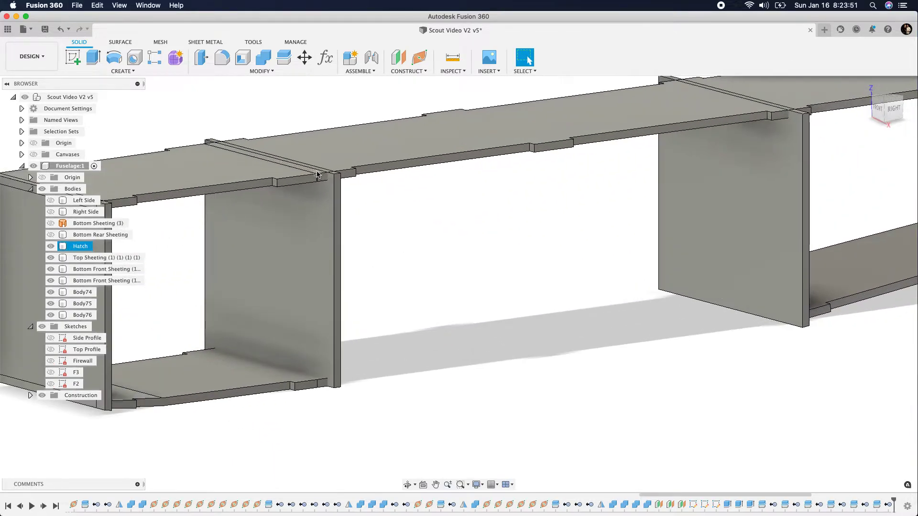
{"action": "left_click", "coordinate": [894, 109]}
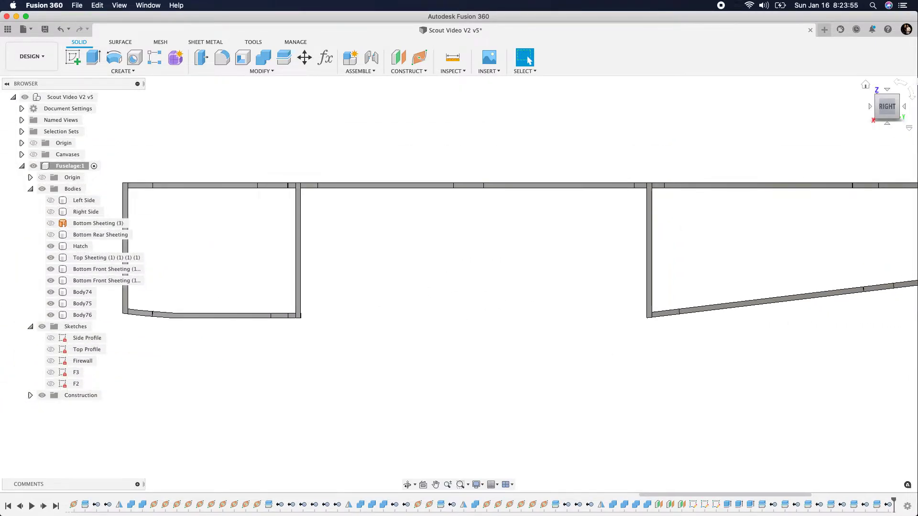
{"action": "left_click", "coordinate": [864, 86]}
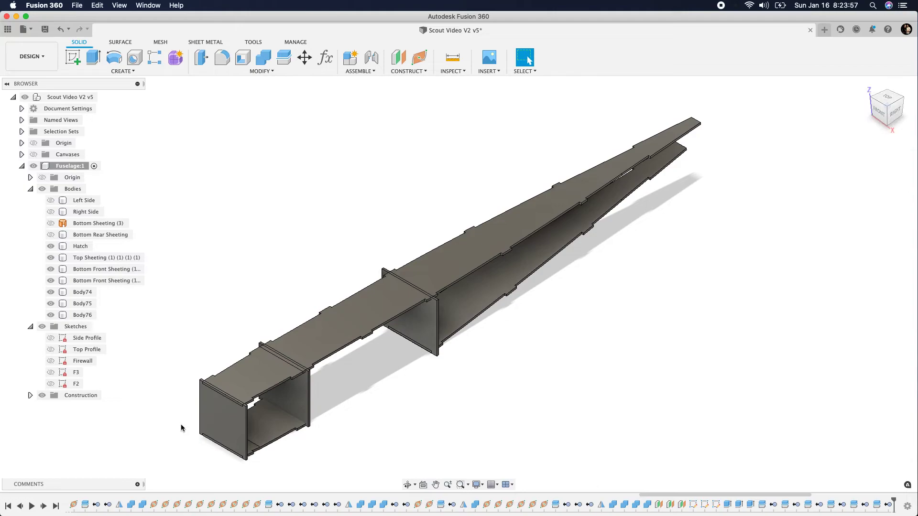
Show the Left Side and Right Side bodies, and hide the long Top Sheeting and both Bottom Front Sheeting bodies
{"action": "scroll", "coordinate": [181, 430], "scroll_direction": "up", "scroll_amount": 3}
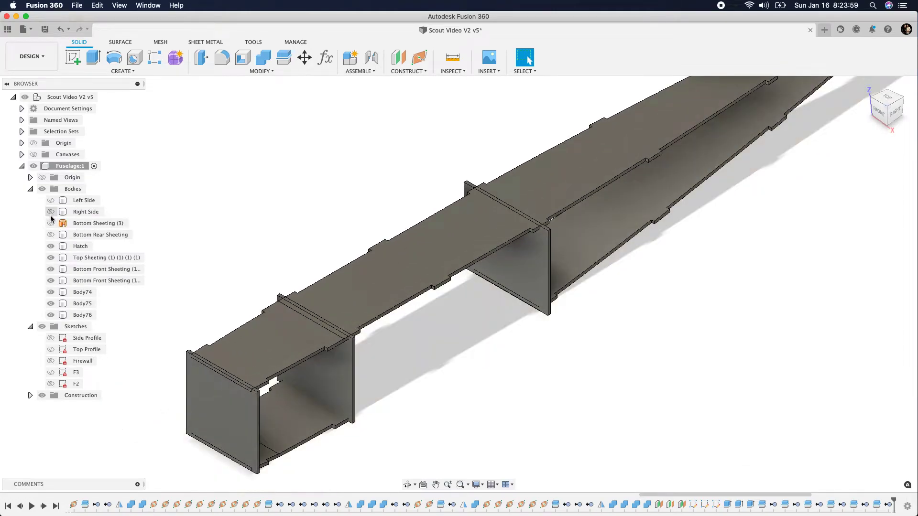
{"action": "left_click", "coordinate": [51, 201]}
{"action": "left_click", "coordinate": [51, 212]}
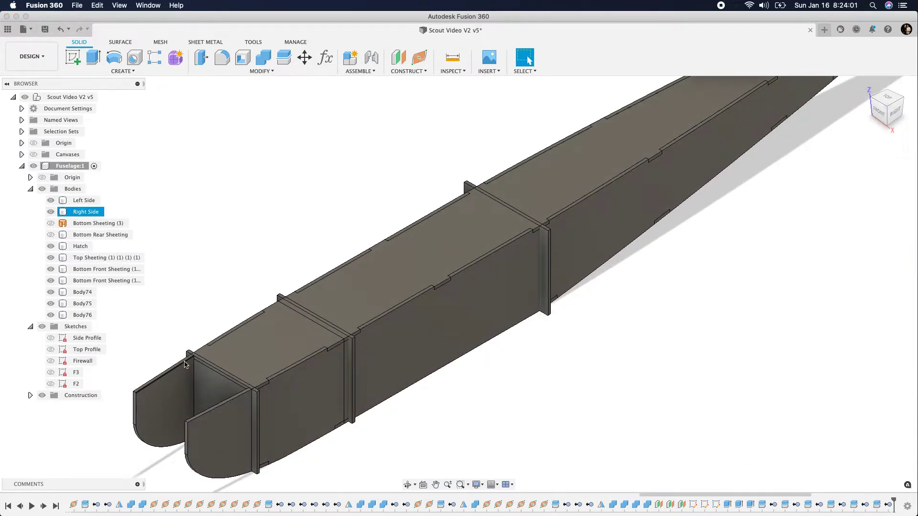
{"action": "left_click", "coordinate": [454, 438]}
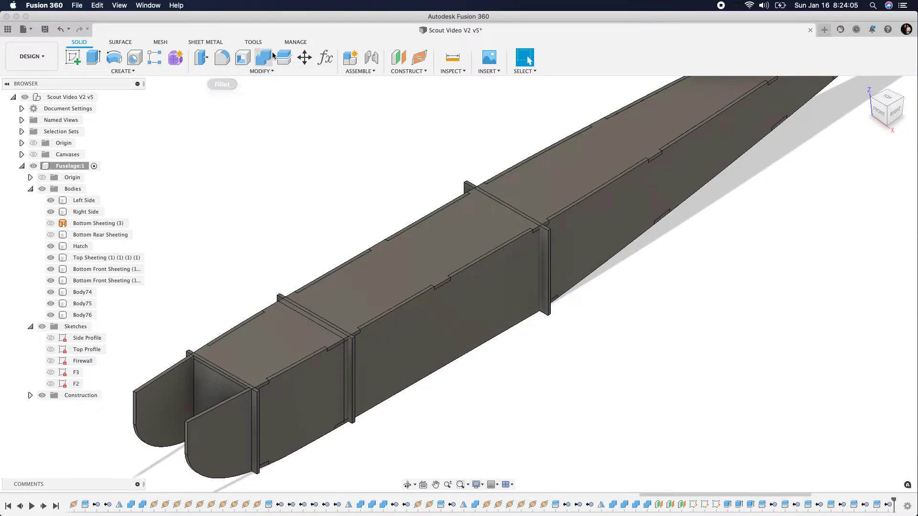
{"action": "left_click", "coordinate": [50, 258]}
{"action": "left_click", "coordinate": [49, 270]}
{"action": "left_click", "coordinate": [49, 280]}
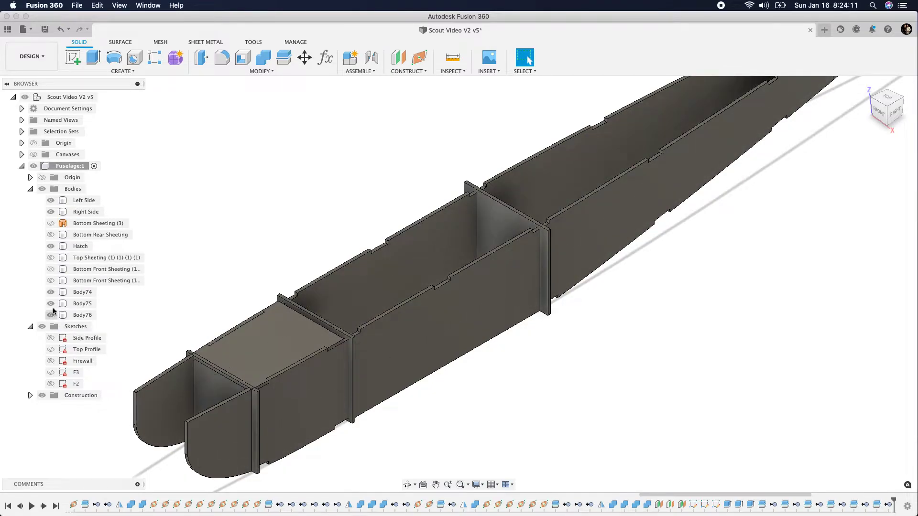
Rename the front former's body as Firewall and the middle former's body as F2
{"action": "left_click", "coordinate": [82, 293]}
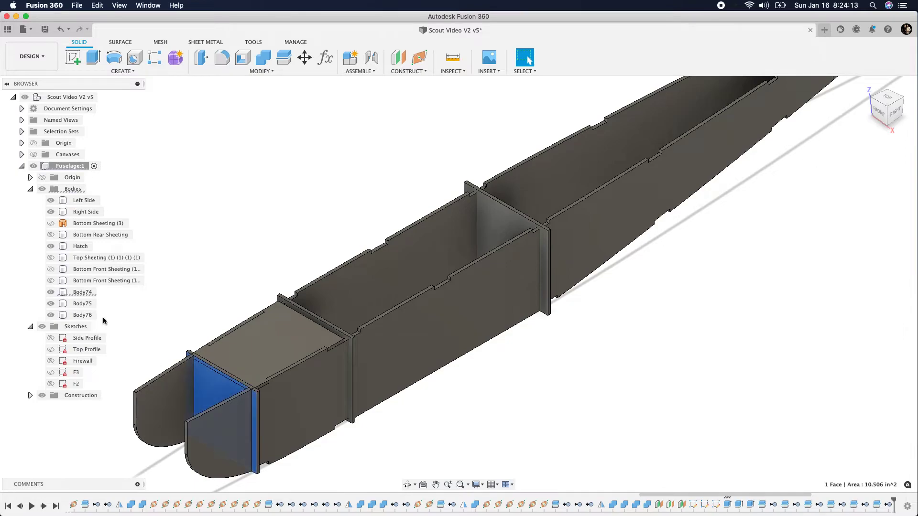
{"action": "double_click", "coordinate": [80, 293]}
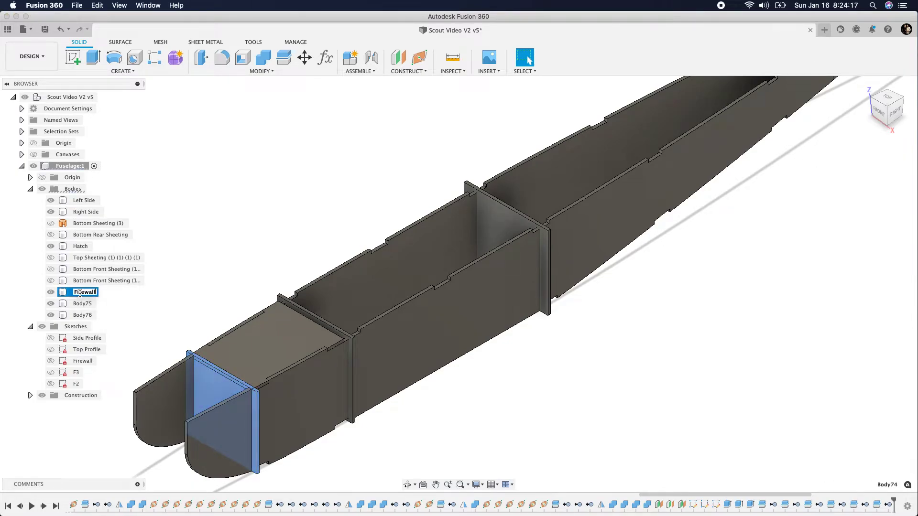
{"action": "key", "text": "Return"}
{"action": "left_click", "coordinate": [80, 307]}
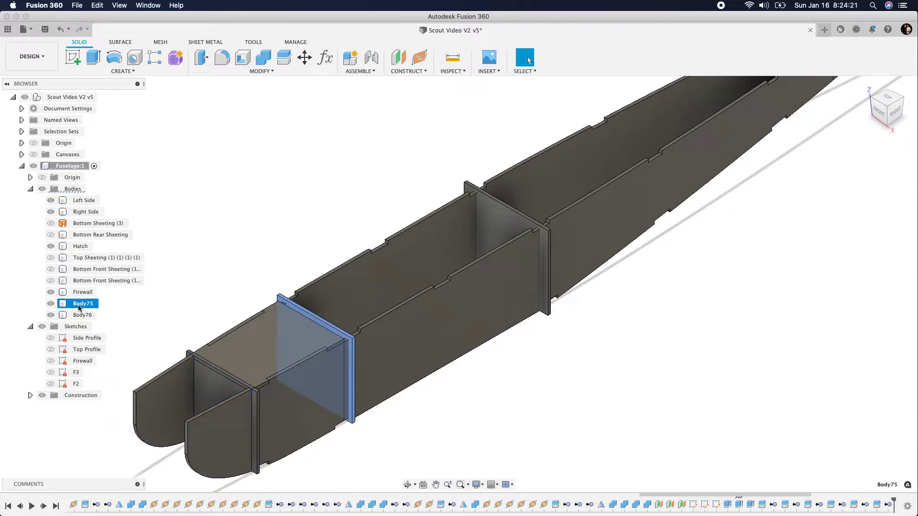
{"action": "double_click", "coordinate": [87, 304]}
{"action": "key", "text": "Return"}
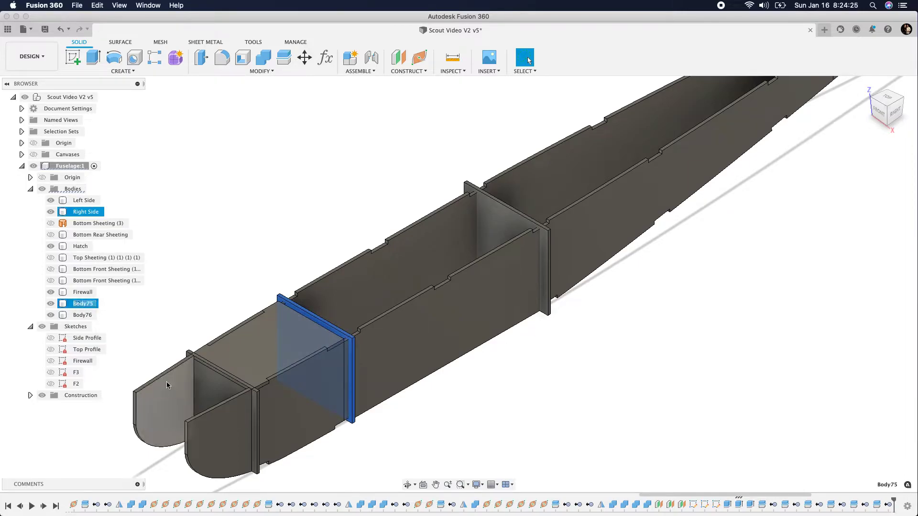
Rename the rear former's body as F3
{"action": "left_click", "coordinate": [212, 401]}
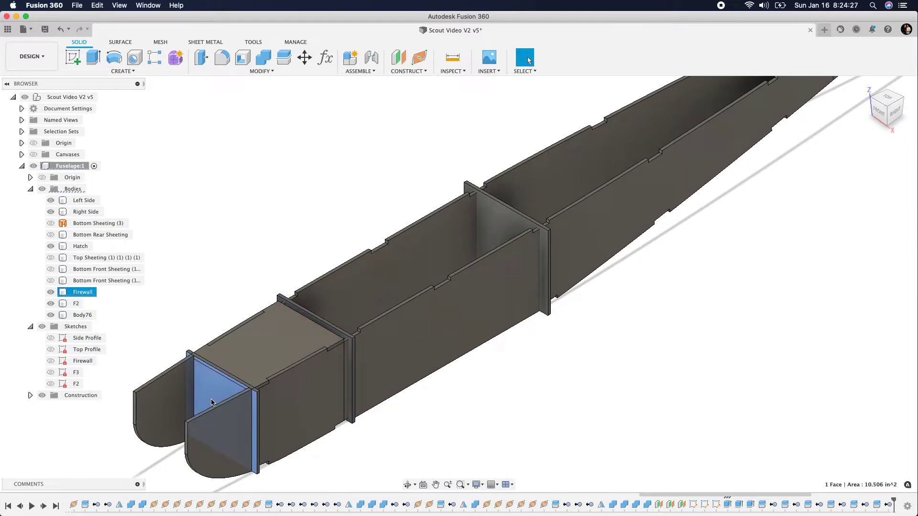
{"action": "left_click", "coordinate": [489, 218]}
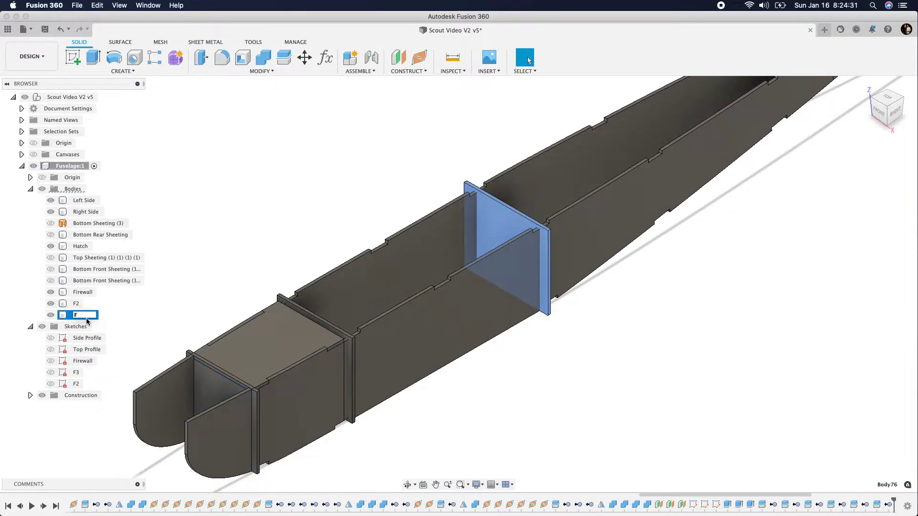
{"action": "key", "text": "Return"}
{"action": "left_click", "coordinate": [297, 198]}
Try to split the Firewall body with the whole Left Side body as splitting tool, with tool extension turned off
{"action": "left_click", "coordinate": [278, 59]}
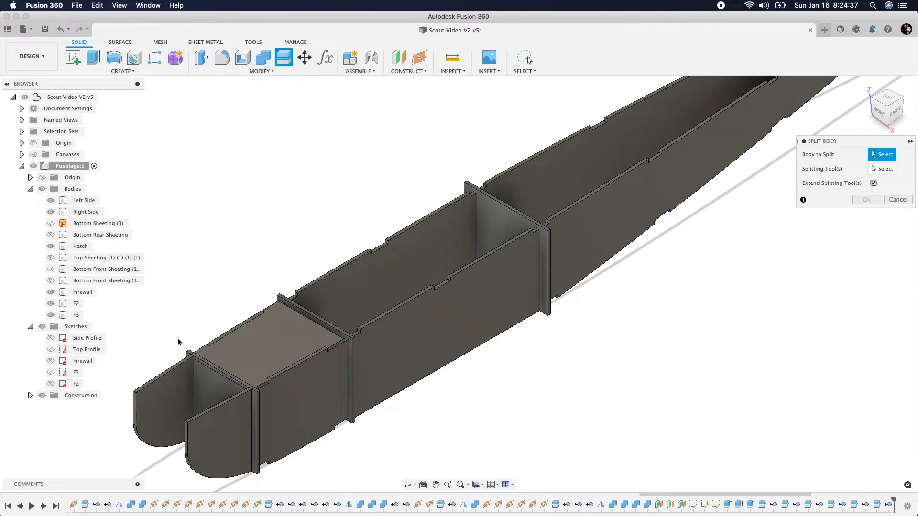
{"action": "left_click", "coordinate": [212, 393]}
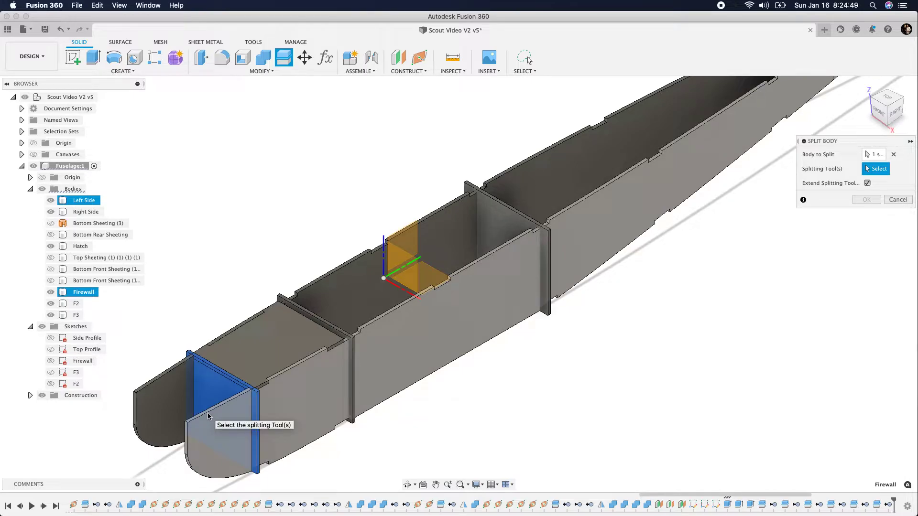
{"action": "left_click", "coordinate": [207, 412]}
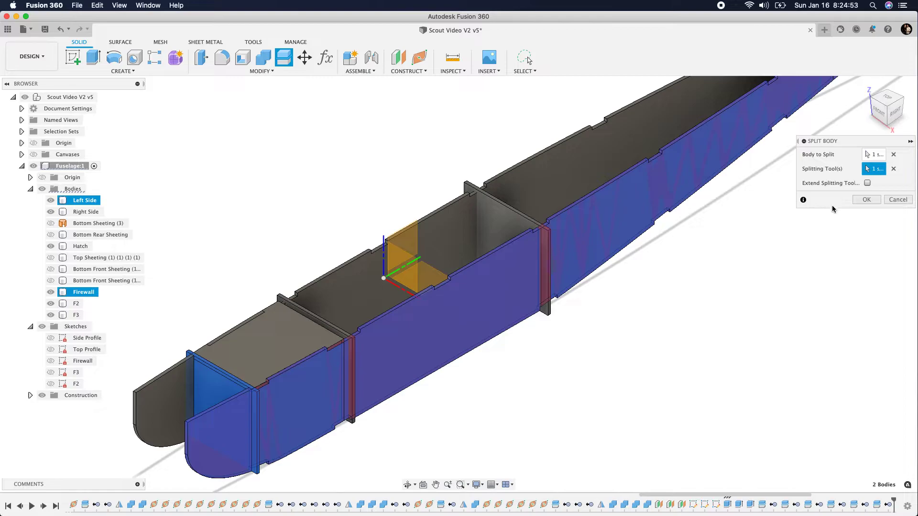
{"action": "left_click", "coordinate": [862, 202]}
{"action": "scroll", "coordinate": [262, 441], "scroll_direction": "up", "scroll_amount": 3}
{"action": "left_click", "coordinate": [254, 329]}
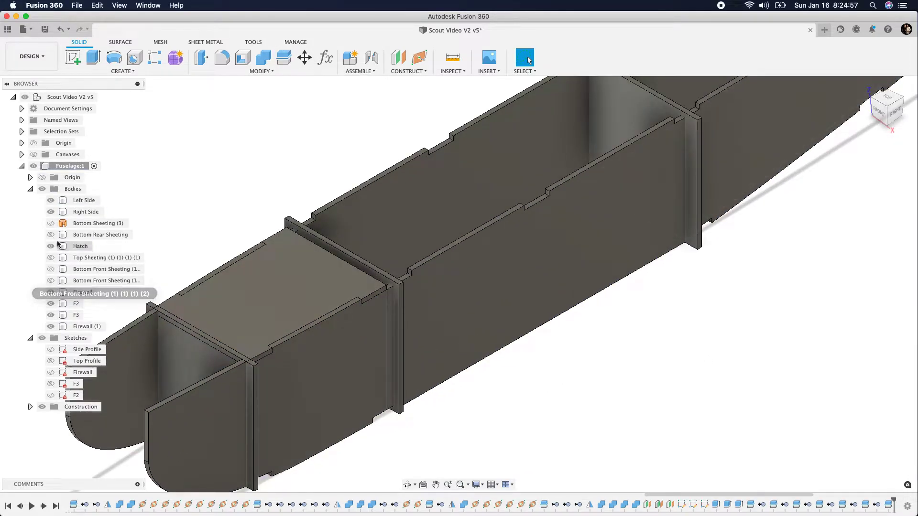
Hide the Left Side body and examine the pieces of the split Firewall at its outer edge
{"action": "left_click", "coordinate": [50, 200]}
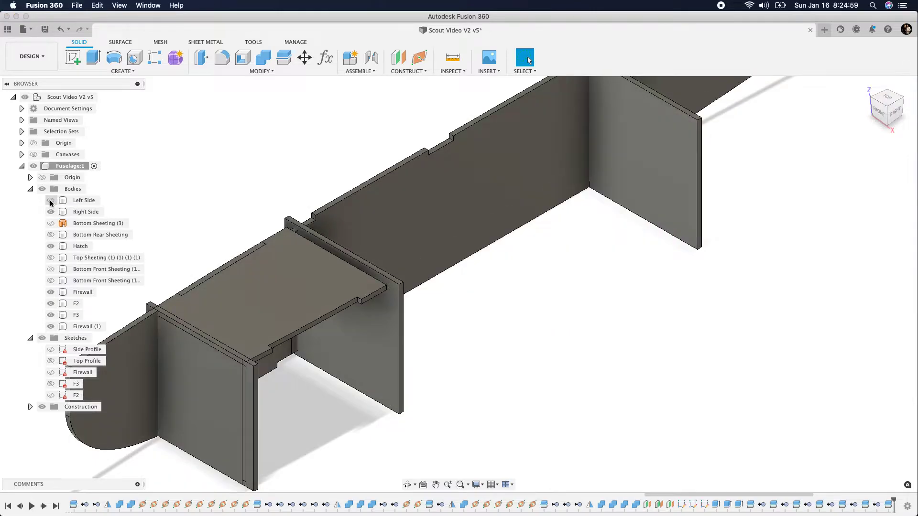
{"action": "left_click", "coordinate": [87, 327]}
{"action": "scroll", "coordinate": [221, 350], "scroll_direction": "up", "scroll_amount": 3}
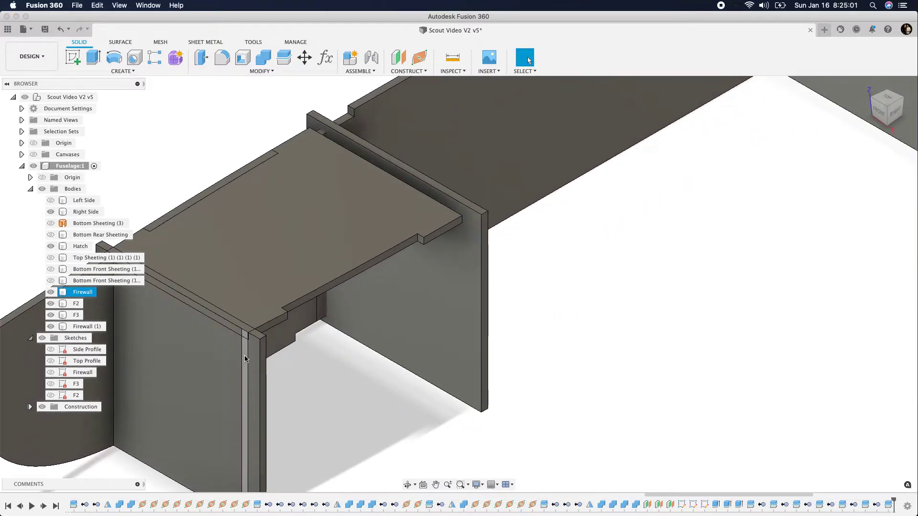
{"action": "left_click", "coordinate": [253, 363]}
Try removing the larger piece of the split Firewall, and undo the removal
{"action": "right_click", "coordinate": [93, 328]}
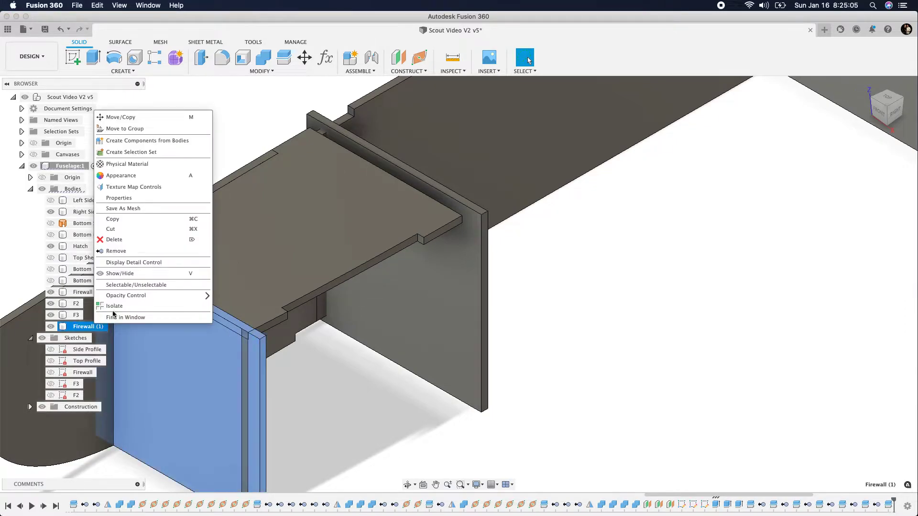
{"action": "left_click", "coordinate": [238, 249]}
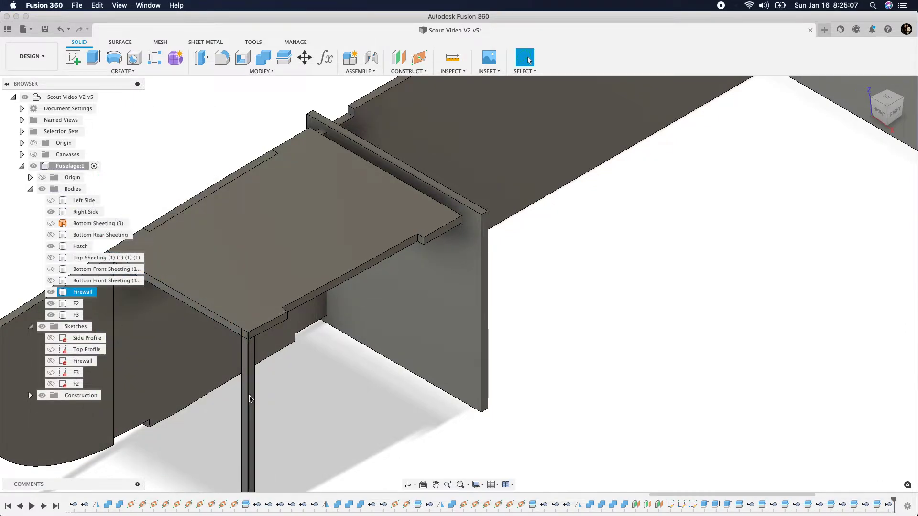
{"action": "left_click", "coordinate": [109, 345]}
{"action": "key", "text": "super+z"}
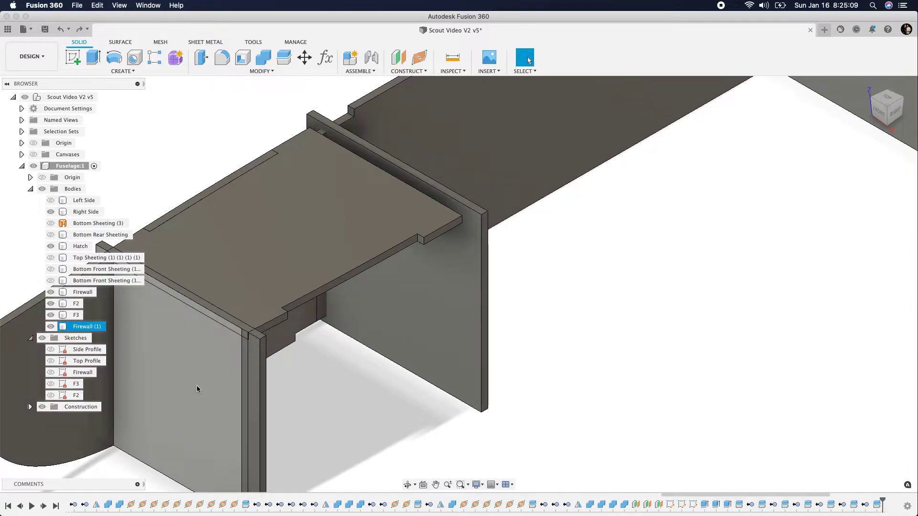
Hide the Hatch body and the narrow Firewall strip to examine the slot left in the other Firewall piece
{"action": "left_click", "coordinate": [300, 255]}
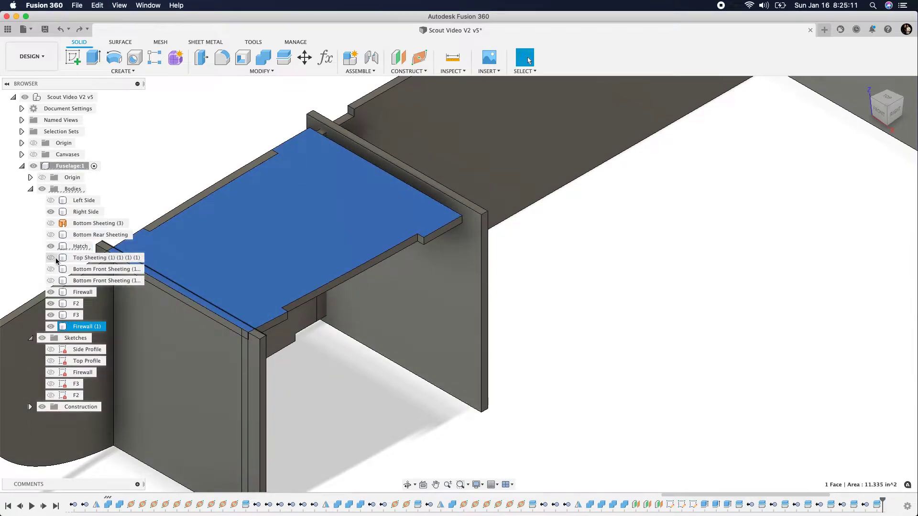
{"action": "left_click", "coordinate": [50, 246]}
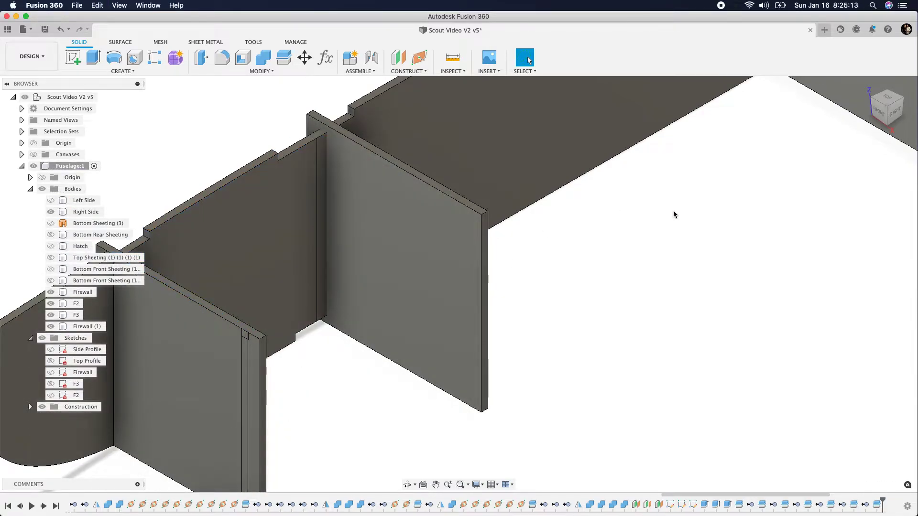
{"action": "mouse_move", "coordinate": [893, 112]}
{"action": "left_mouse_down"}
{"action": "mouse_move", "coordinate": [881, 139]}
{"action": "mouse_move", "coordinate": [894, 111]}
{"action": "left_mouse_up"}
{"action": "scroll", "coordinate": [315, 409], "scroll_direction": "up", "scroll_amount": 5}
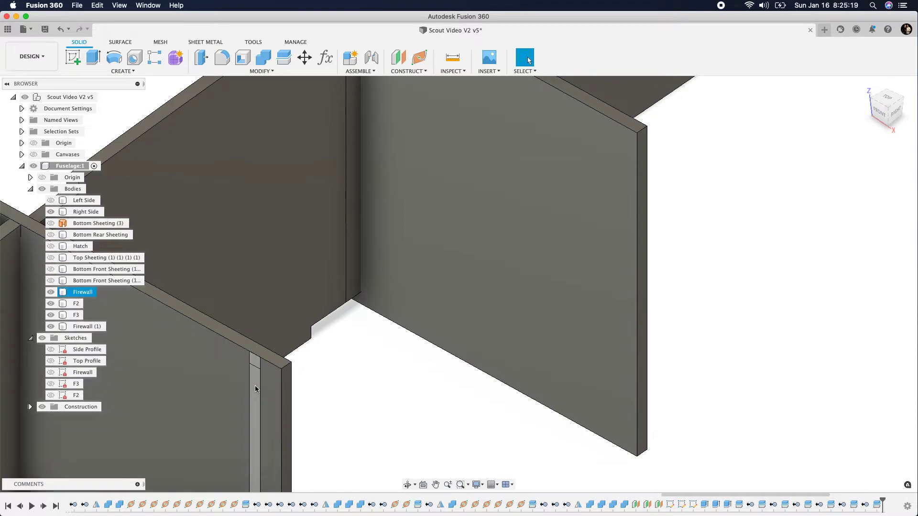
{"action": "left_click", "coordinate": [256, 388]}
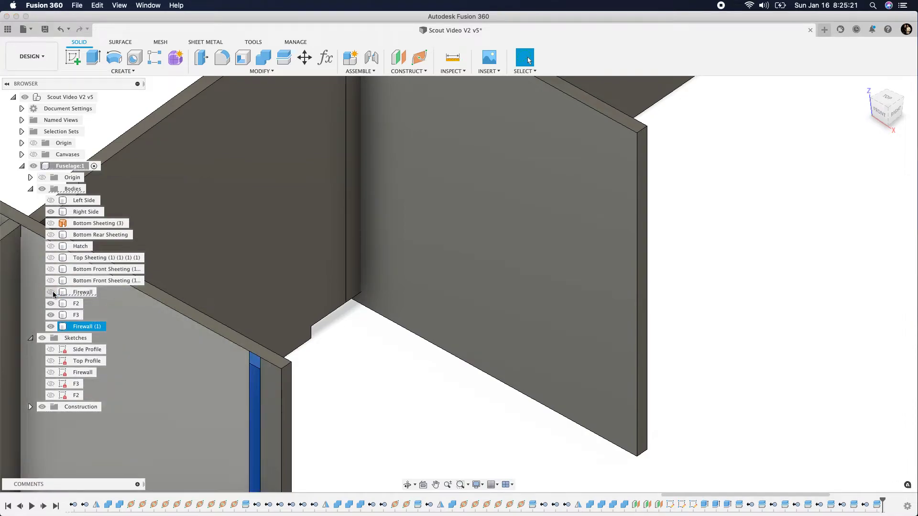
{"action": "left_click", "coordinate": [415, 397]}
{"action": "scroll", "coordinate": [367, 413], "scroll_direction": "down", "scroll_amount": 5}
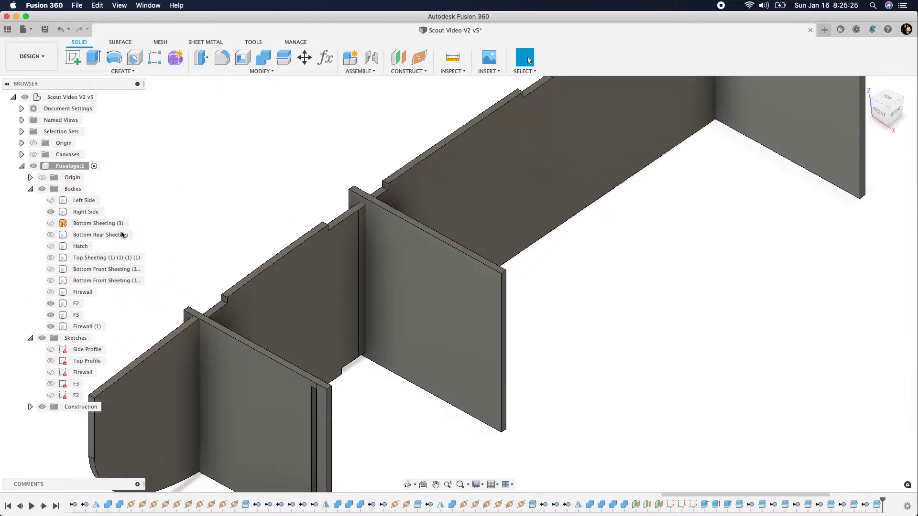
Undo the visibility changes and the split of the Firewall with the Left Side body
{"action": "left_click", "coordinate": [61, 29]}
{"action": "left_click", "coordinate": [60, 29]}
{"action": "left_click", "coordinate": [61, 29]}
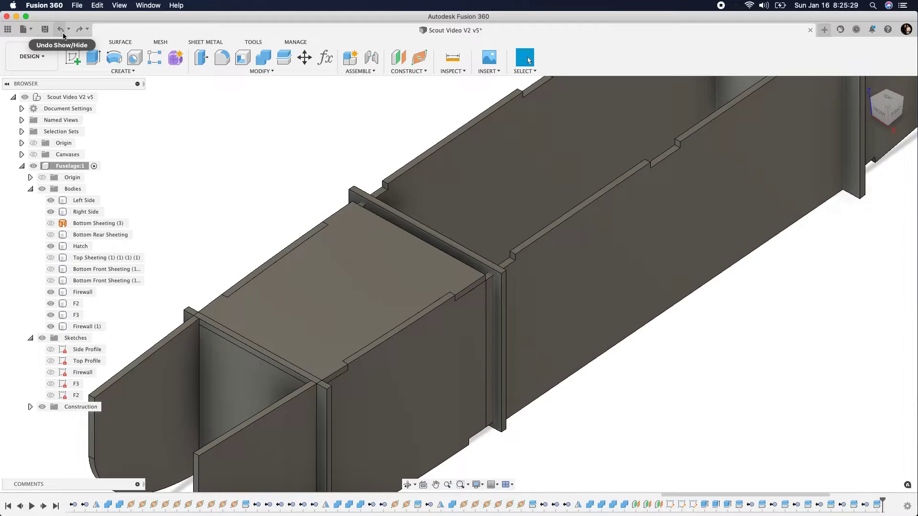
{"action": "left_click", "coordinate": [61, 30]}
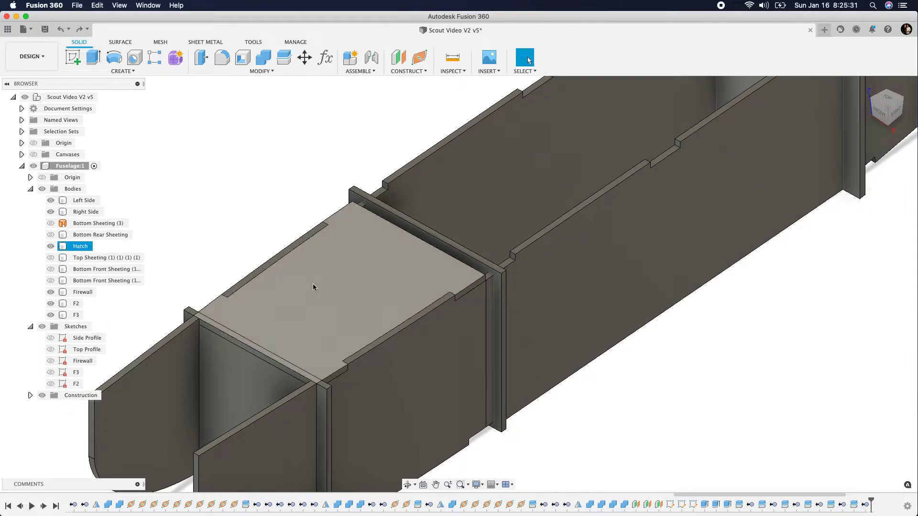
Split the Firewall body along the outer face of the Left Side, with the splitting tool extended
{"action": "scroll", "coordinate": [313, 280], "scroll_direction": "up", "scroll_amount": 3}
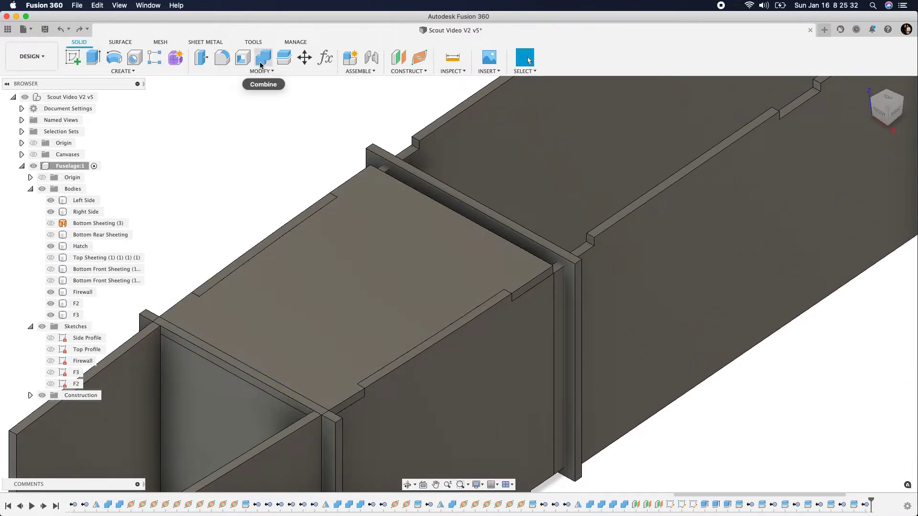
{"action": "left_click", "coordinate": [284, 57]}
{"action": "scroll", "coordinate": [299, 357], "scroll_direction": "down", "scroll_amount": 3}
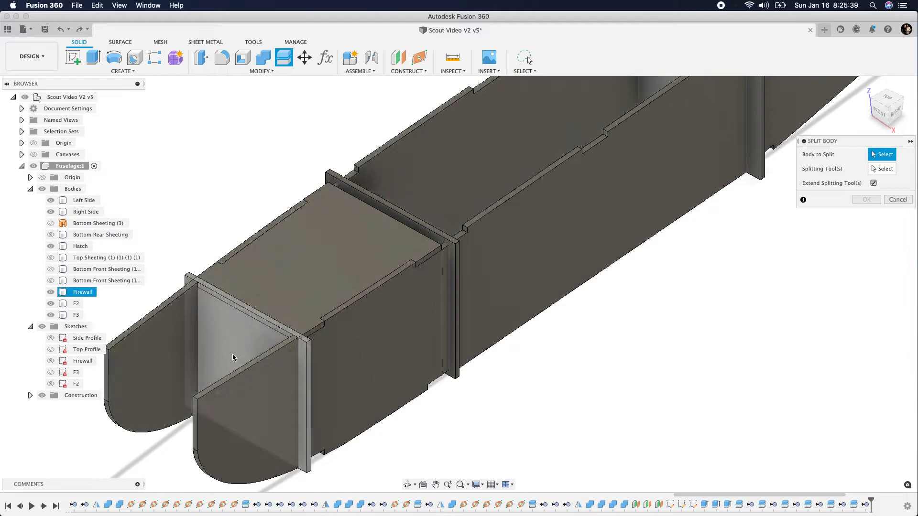
{"action": "left_click", "coordinate": [240, 359]}
{"action": "left_click", "coordinate": [868, 172]}
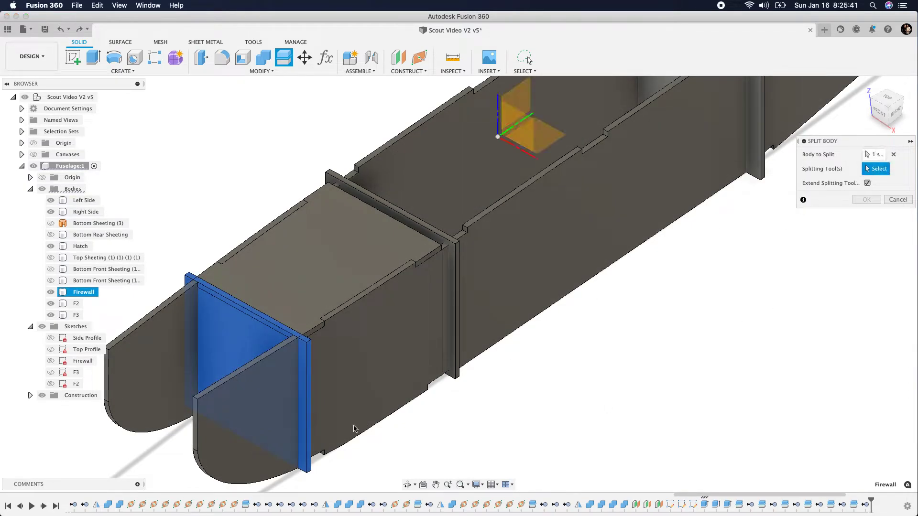
{"action": "left_click", "coordinate": [266, 457]}
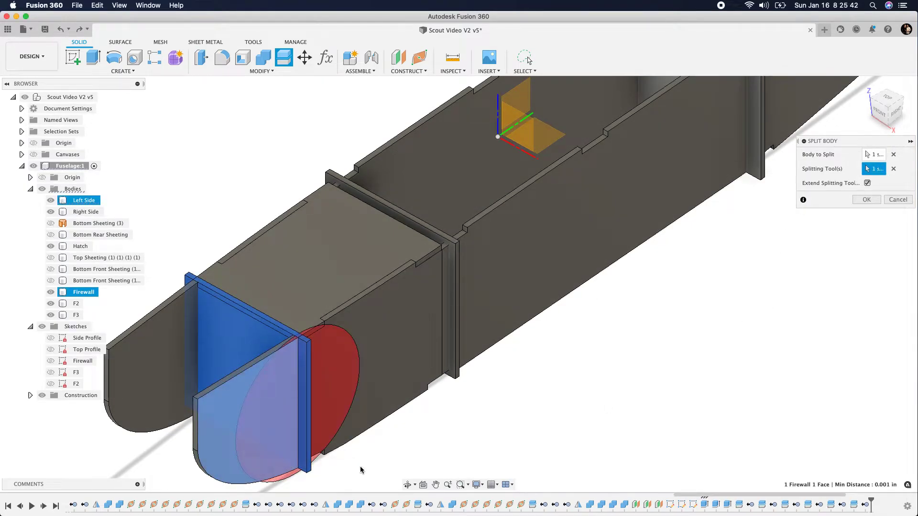
{"action": "left_click", "coordinate": [866, 200]}
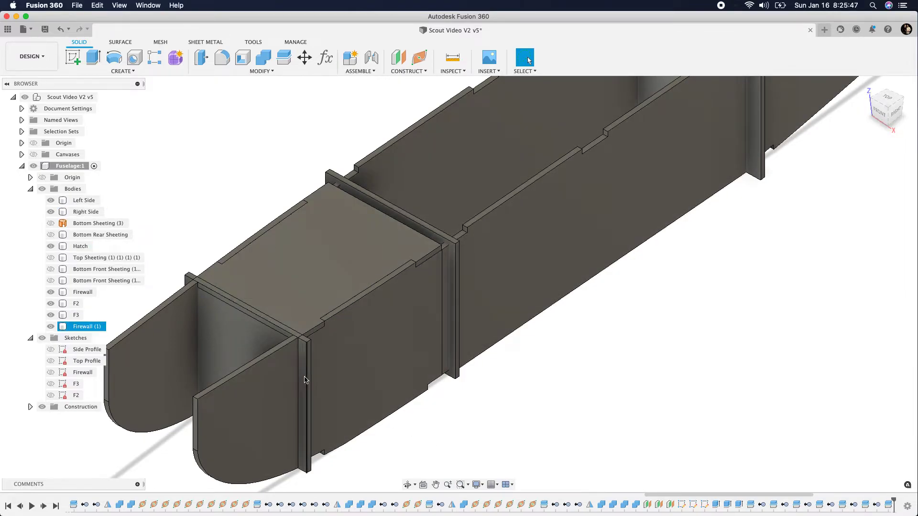
Remove the Firewall strip that sticks out beyond the Left Side, and check the remaining Firewall
{"action": "right_click", "coordinate": [95, 327]}
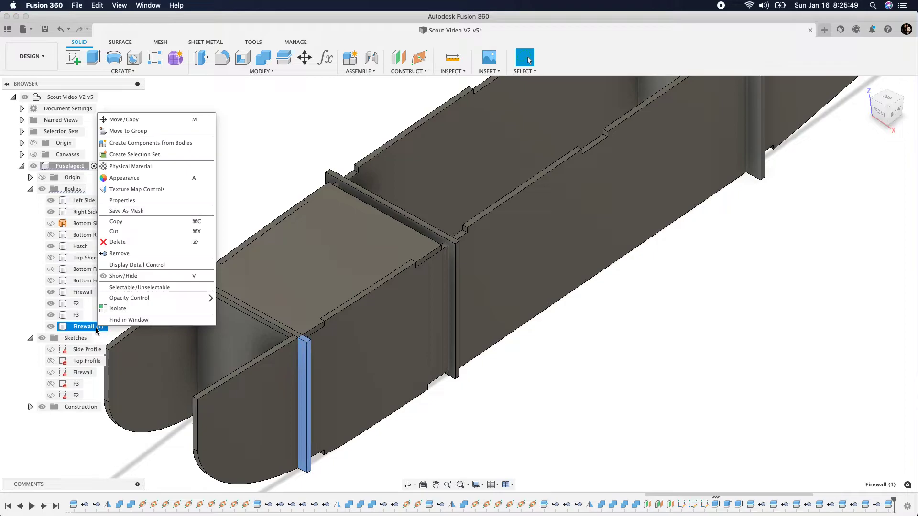
{"action": "left_click", "coordinate": [120, 255]}
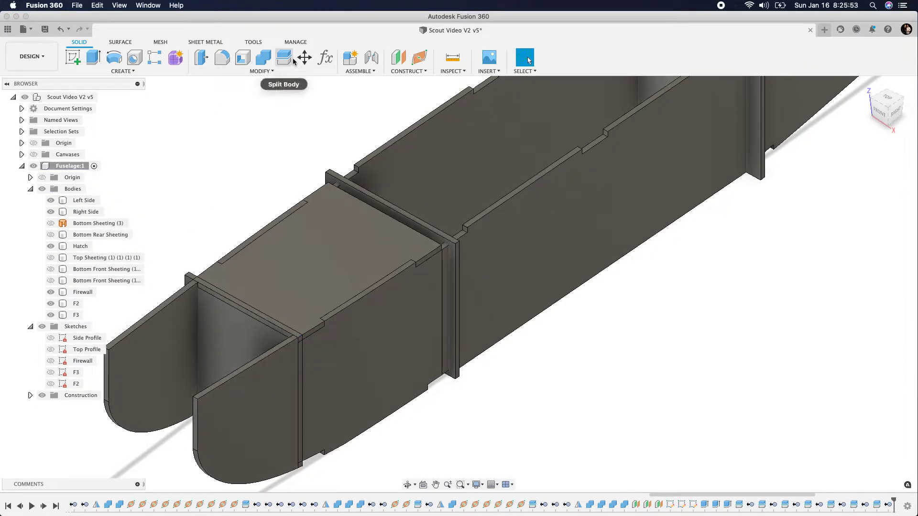
{"action": "left_click", "coordinate": [214, 345]}
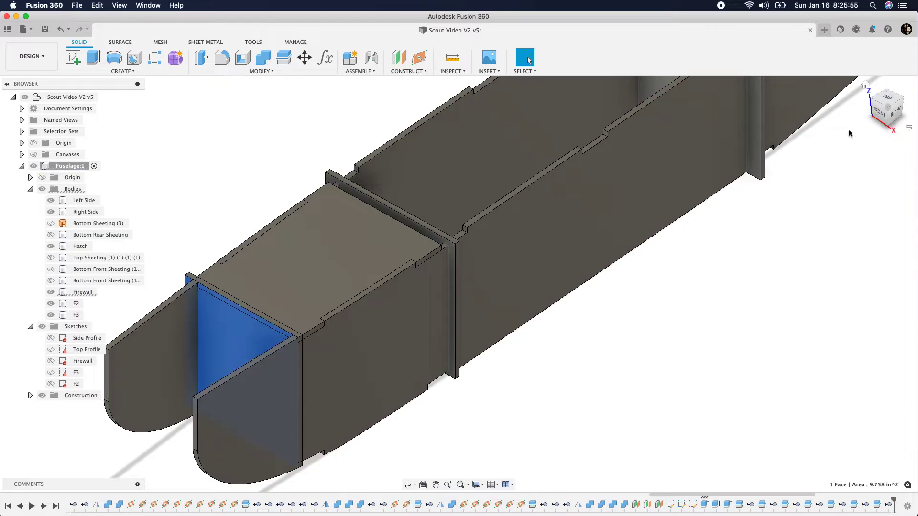
Split the remaining Firewall body along the inner face of the Left Side, with the splitting tool extended
{"action": "mouse_move", "coordinate": [893, 114]}
{"action": "left_mouse_down"}
{"action": "mouse_move", "coordinate": [915, 110]}
{"action": "mouse_move", "coordinate": [890, 109]}
{"action": "left_mouse_up"}
{"action": "scroll", "coordinate": [599, 263], "scroll_direction": "down", "scroll_amount": 5}
{"action": "scroll", "coordinate": [597, 263], "scroll_direction": "down", "scroll_amount": 3}
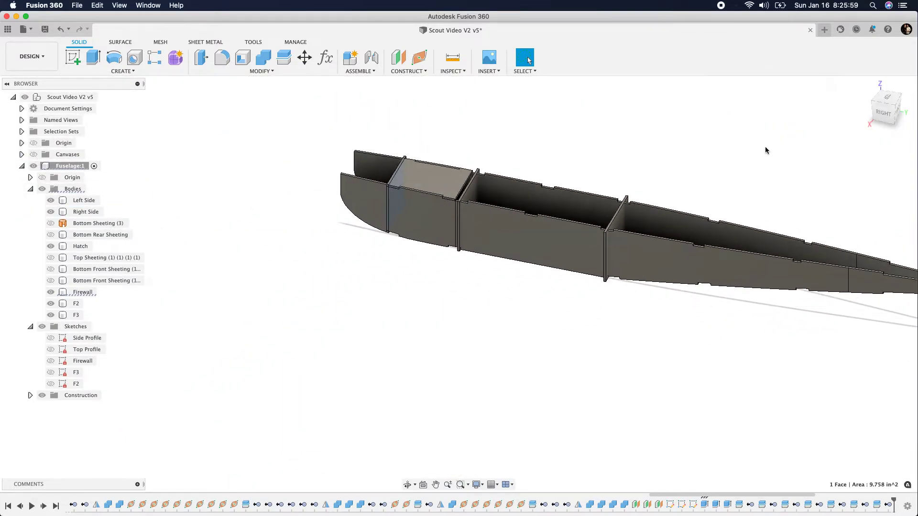
{"action": "middle_click_drag", "start_coordinate": [891, 115], "coordinate": [539, 142], "text": "shift"}
{"action": "left_click", "coordinate": [565, 226]}
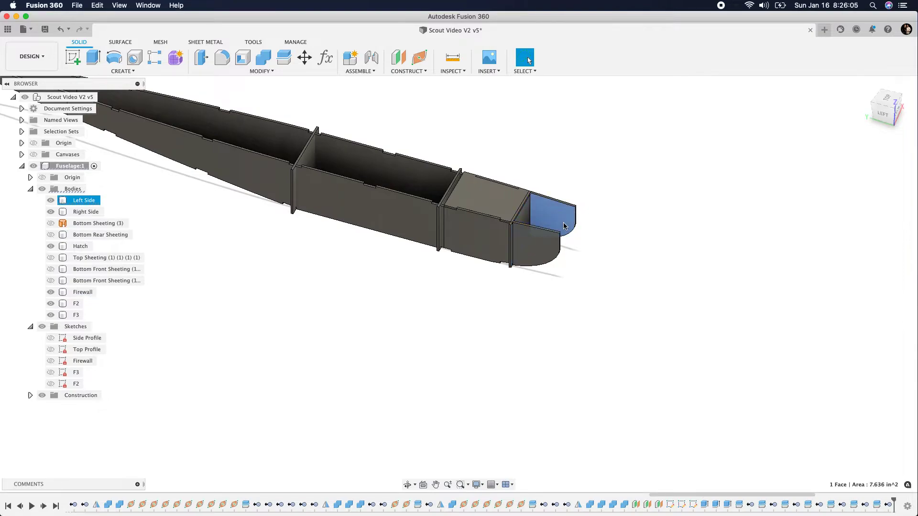
{"action": "left_click", "coordinate": [648, 152]}
{"action": "left_click", "coordinate": [284, 57]}
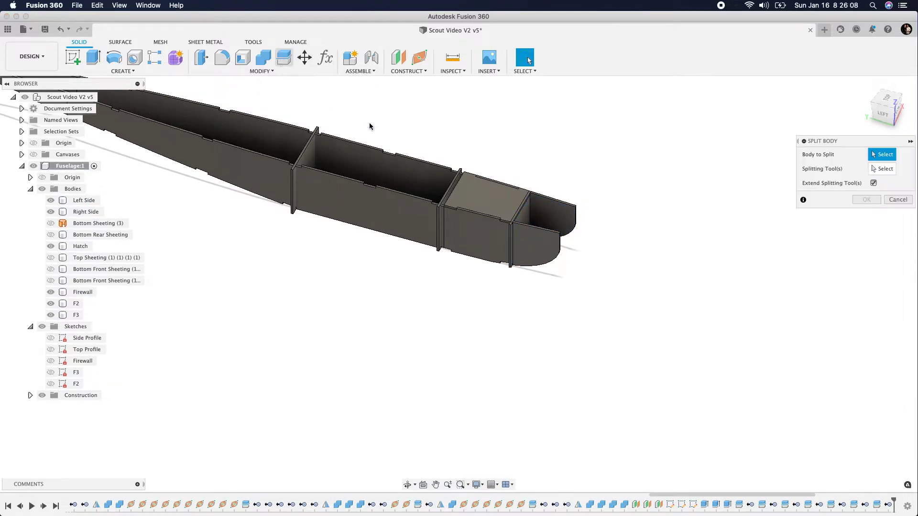
{"action": "left_click", "coordinate": [524, 217]}
{"action": "left_click", "coordinate": [860, 168]}
{"action": "left_click", "coordinate": [566, 217]}
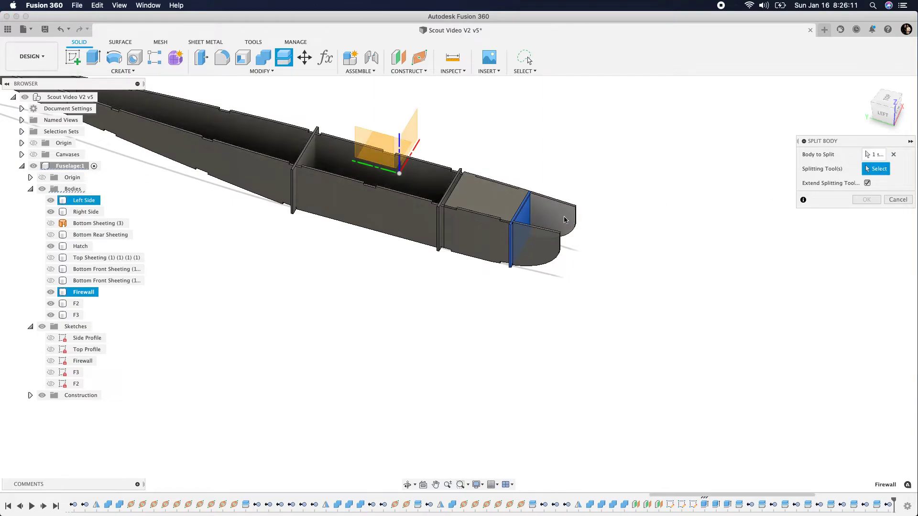
{"action": "left_click", "coordinate": [867, 200]}
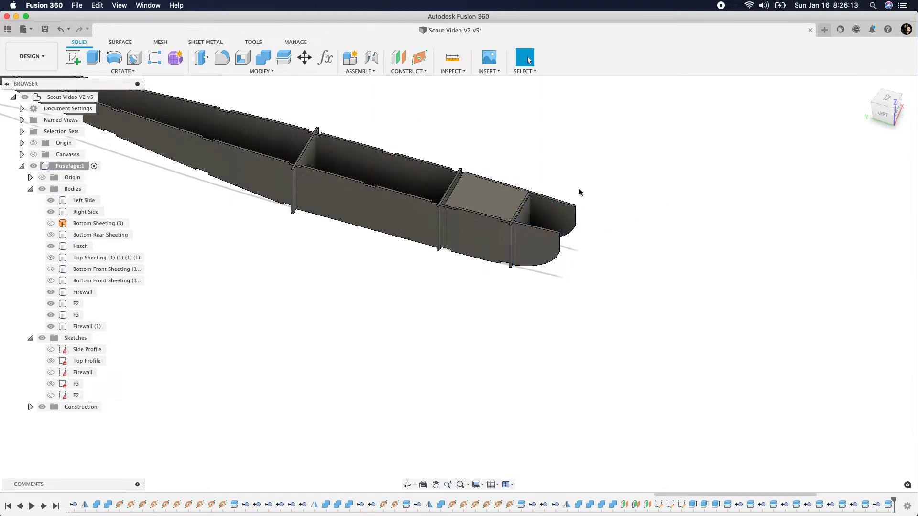
Hide the Left Side body and examine the Firewall pieces created at its inner face
{"action": "left_click_drag", "start_coordinate": [876, 116], "coordinate": [809, 123]}
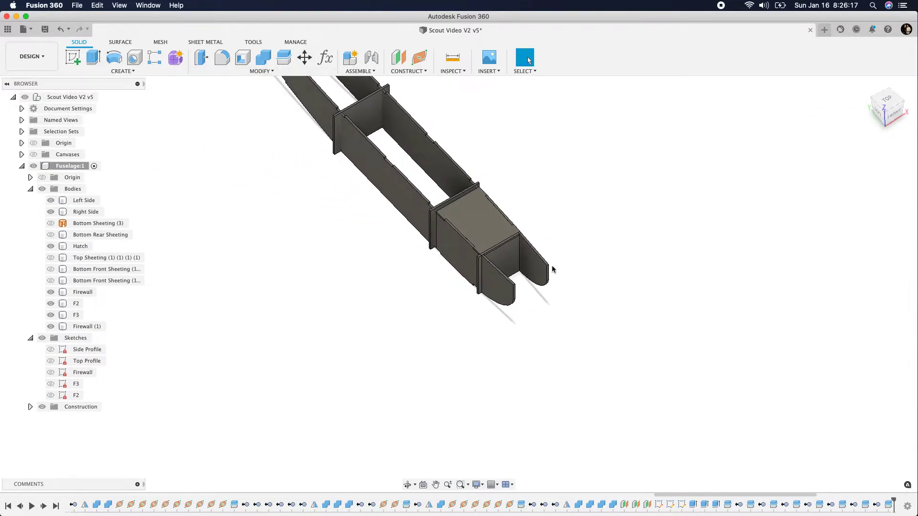
{"action": "left_click", "coordinate": [530, 263]}
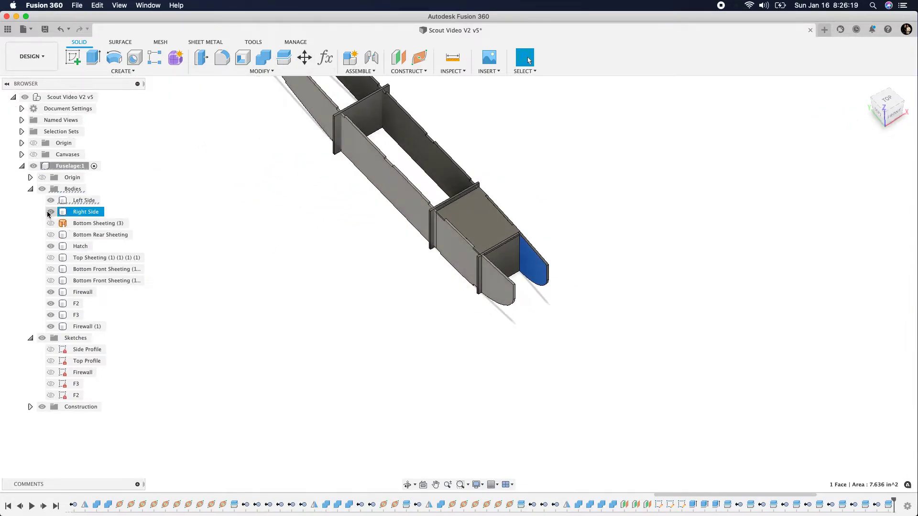
{"action": "scroll", "coordinate": [506, 280], "scroll_direction": "up", "scroll_amount": 5}
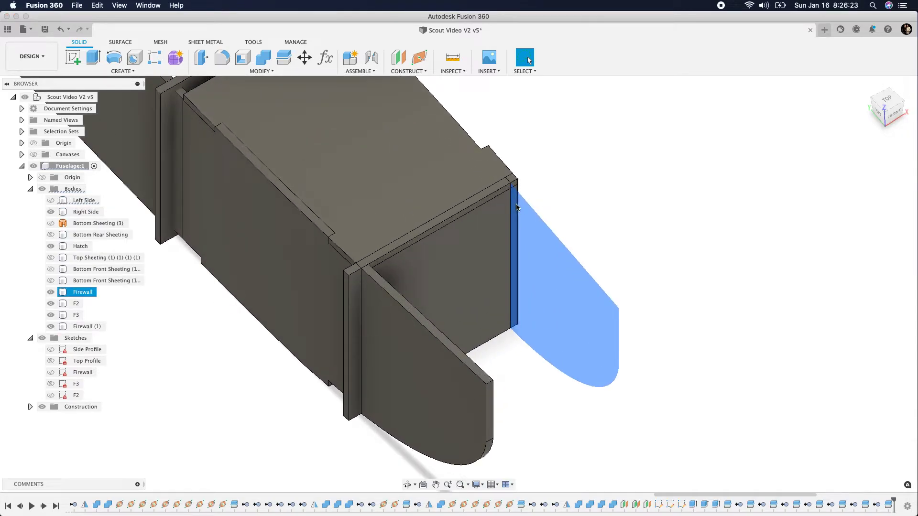
{"action": "left_click", "coordinate": [654, 231]}
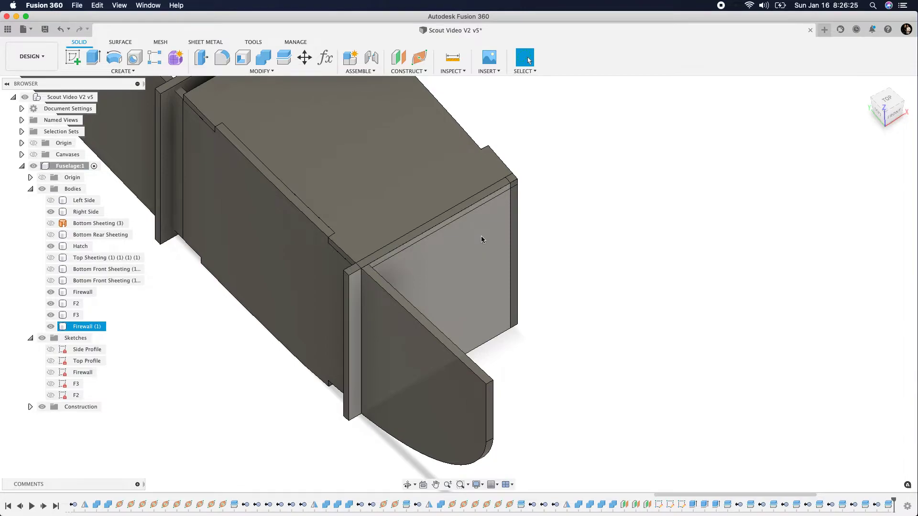
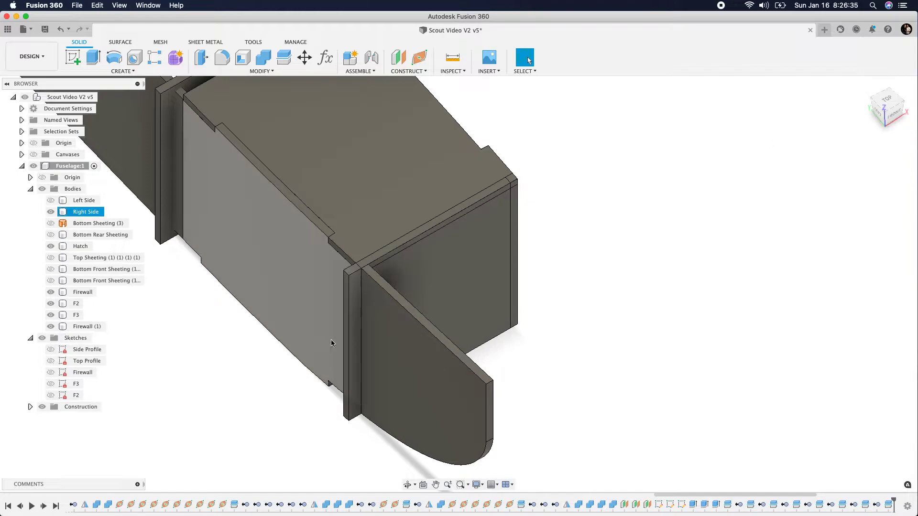
Split the Firewall (1) body along the outer face of the Right Side, with the splitting tool extended
{"action": "left_click", "coordinate": [277, 57]}
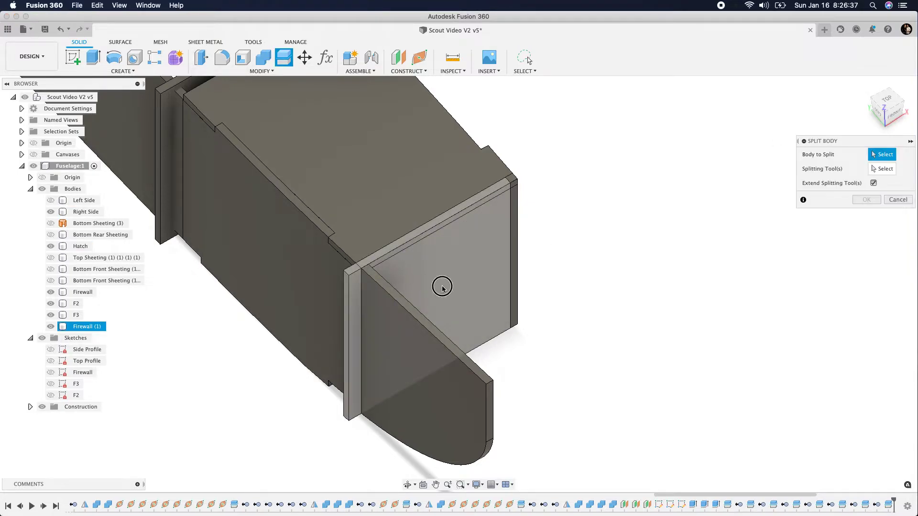
{"action": "left_click", "coordinate": [442, 288]}
{"action": "left_click", "coordinate": [876, 169]}
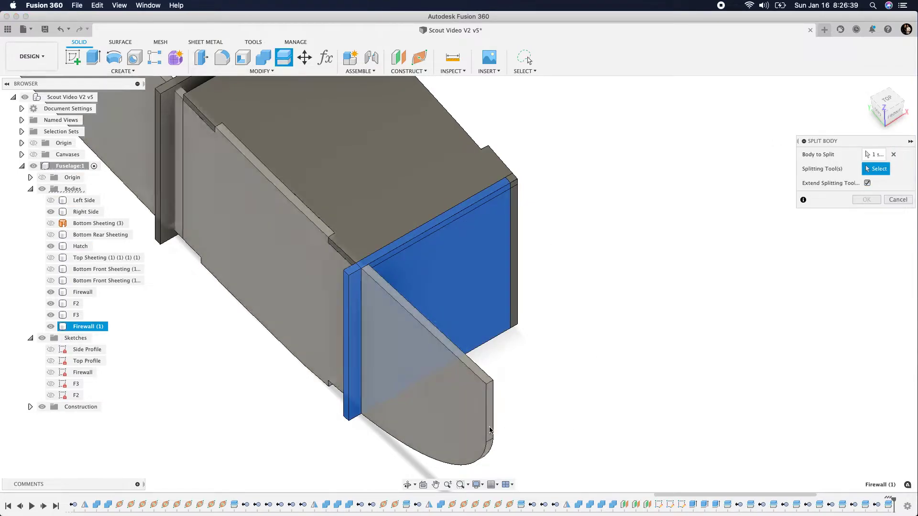
{"action": "left_click", "coordinate": [455, 424]}
{"action": "left_click", "coordinate": [866, 201]}
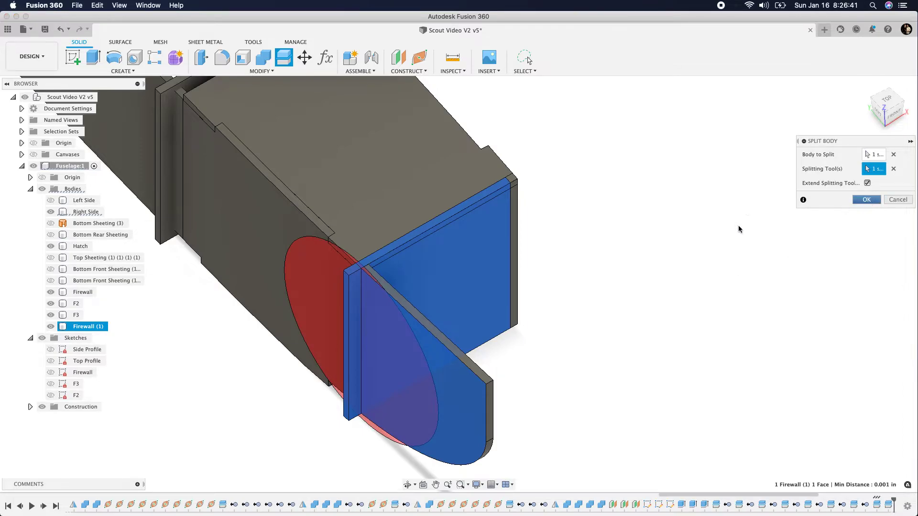
Split the remaining Firewall (1) body along the inner face of the Right Side, with the splitting tool extended
{"action": "left_click", "coordinate": [284, 64]}
{"action": "left_click", "coordinate": [457, 311]}
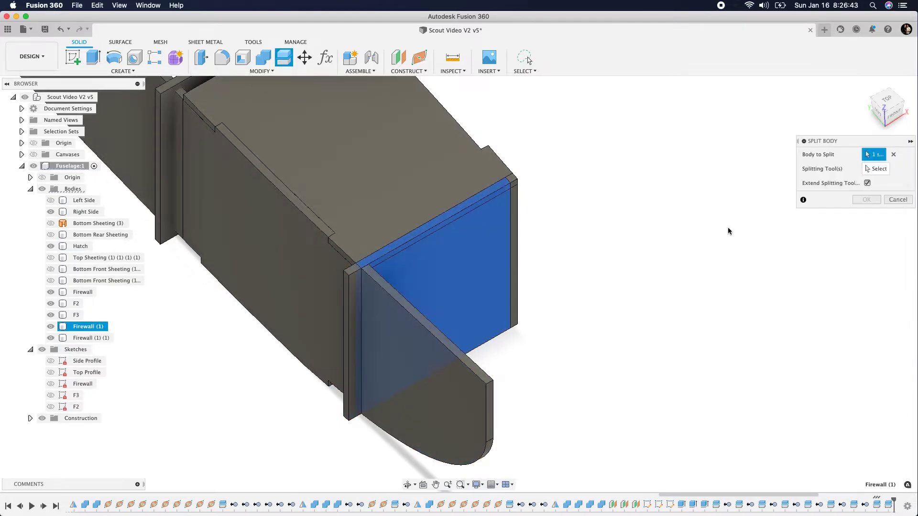
{"action": "middle_click_drag", "start_coordinate": [894, 113], "coordinate": [791, 153], "text": "shift"}
{"action": "left_click", "coordinate": [872, 173]}
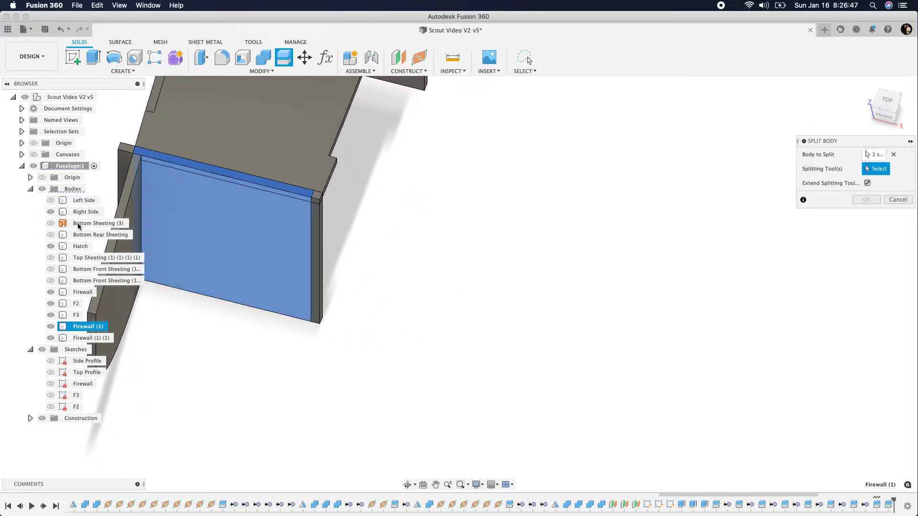
{"action": "left_click", "coordinate": [86, 211]}
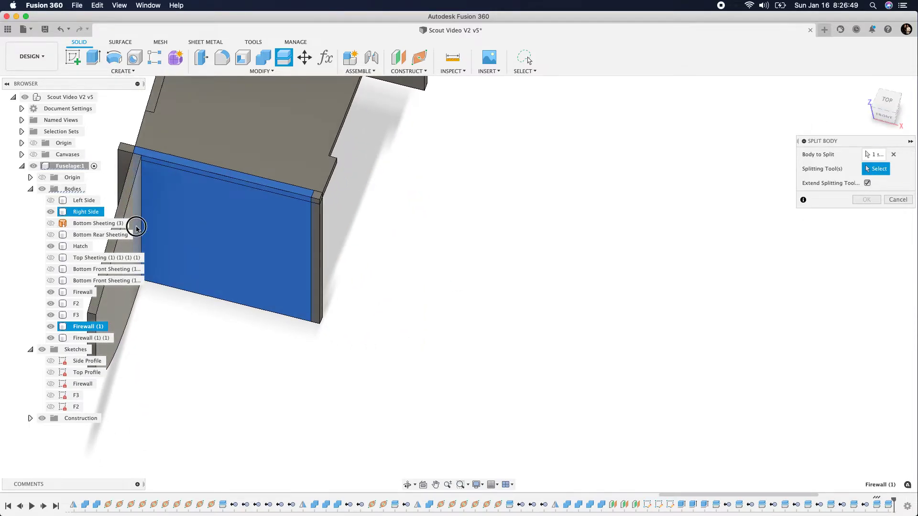
{"action": "left_click", "coordinate": [136, 228]}
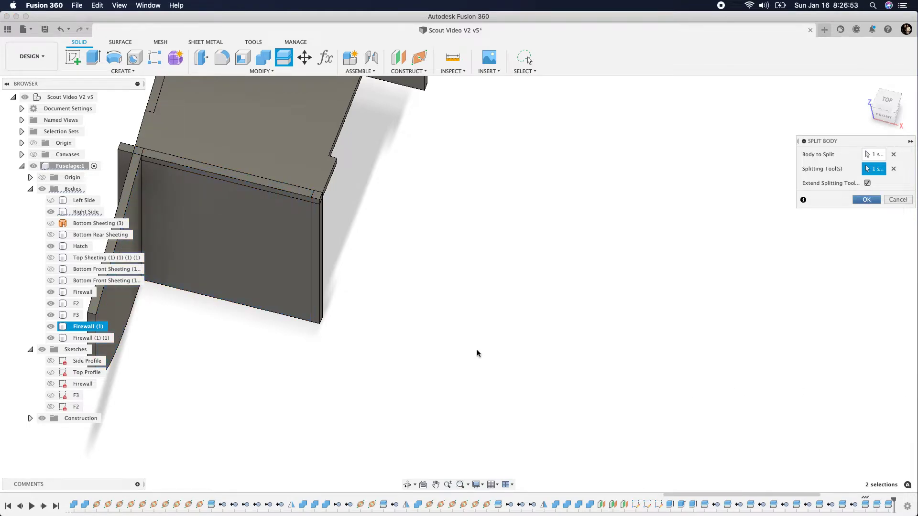
{"action": "key", "text": "Return"}
Remove the Firewall strip that sticks out beyond the Right Side
{"action": "scroll", "coordinate": [210, 216], "scroll_direction": "up", "scroll_amount": 3}
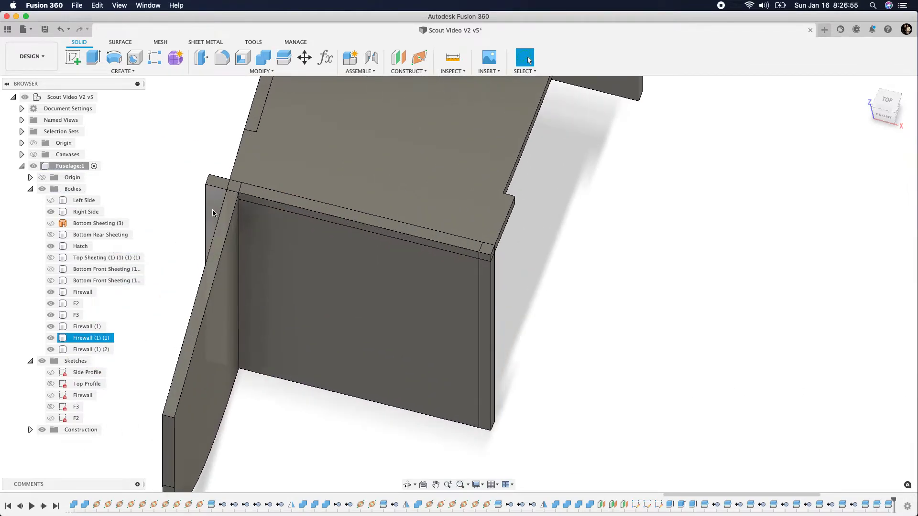
{"action": "right_click", "coordinate": [102, 338]}
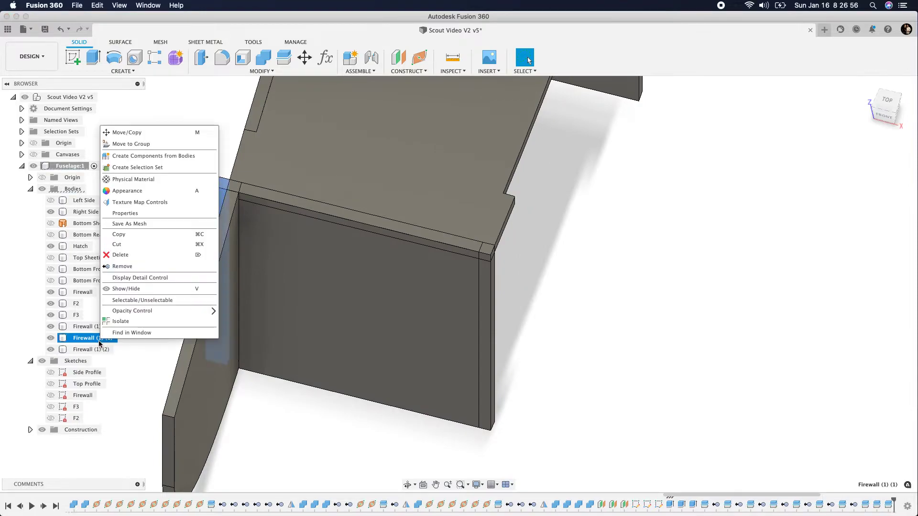
{"action": "left_click", "coordinate": [122, 266]}
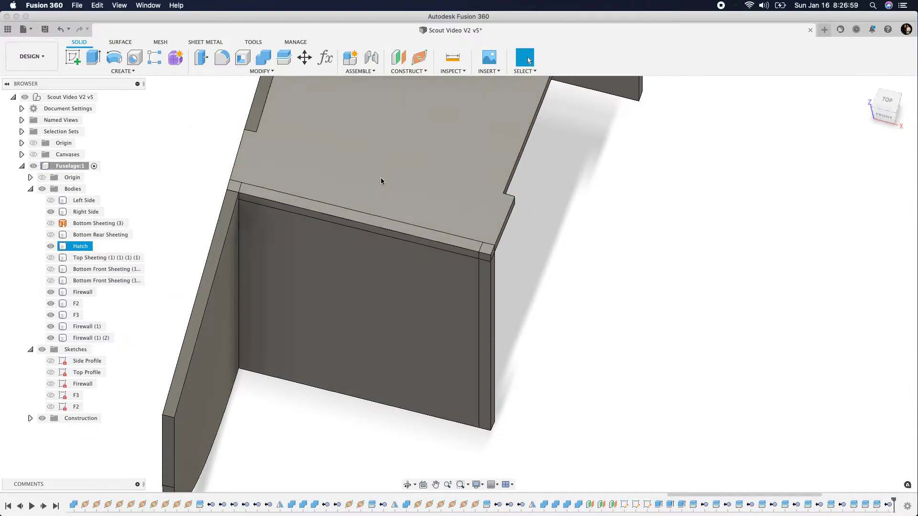
Show the front Bottom Front Sheeting body and split the middle Firewall piece along the sheeting's inner face, with the splitting tool extended
{"action": "left_click", "coordinate": [891, 123]}
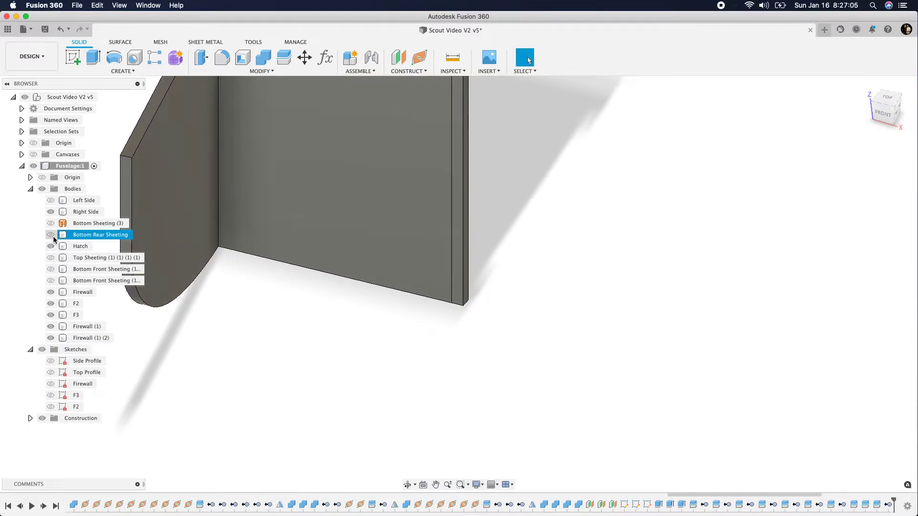
{"action": "left_click", "coordinate": [51, 270]}
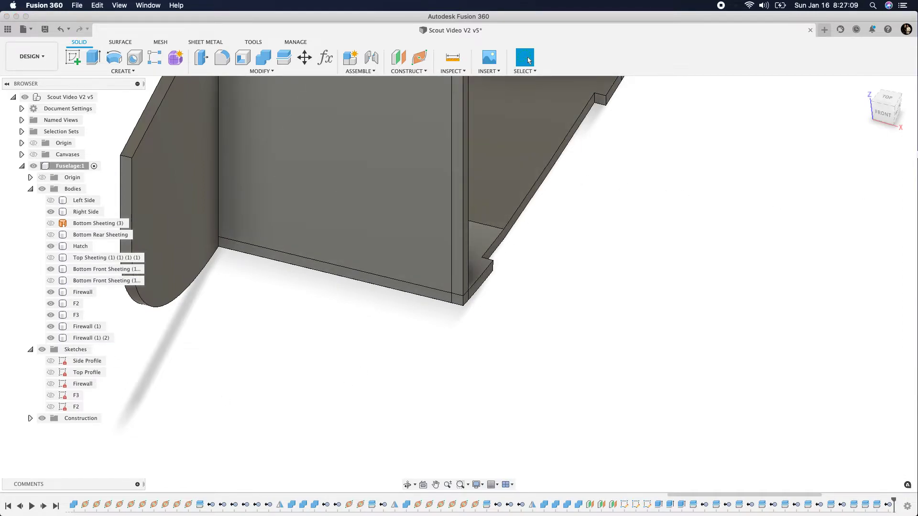
{"action": "left_click_drag", "start_coordinate": [887, 122], "coordinate": [826, 132]}
{"action": "scroll", "coordinate": [692, 245], "scroll_direction": "down", "scroll_amount": 3}
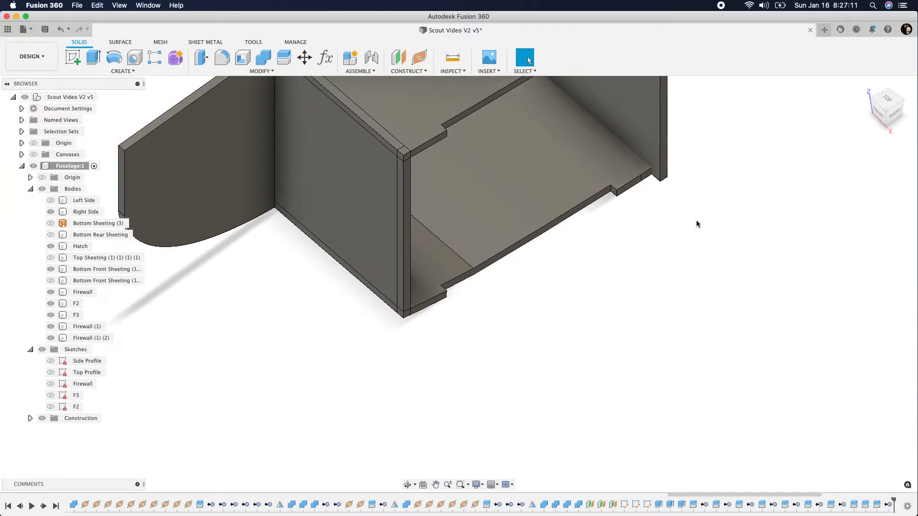
{"action": "left_click", "coordinate": [284, 57]}
{"action": "left_click", "coordinate": [336, 193]}
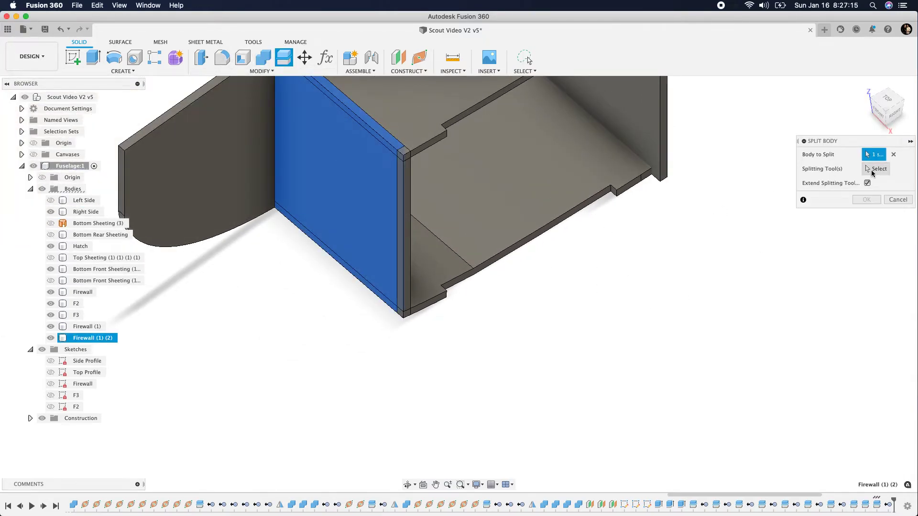
{"action": "left_click", "coordinate": [440, 269]}
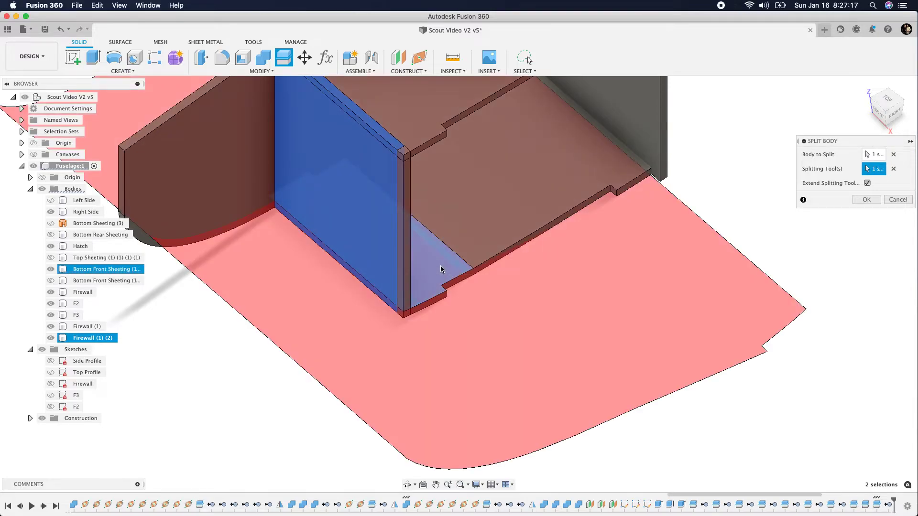
{"action": "left_click", "coordinate": [866, 199]}
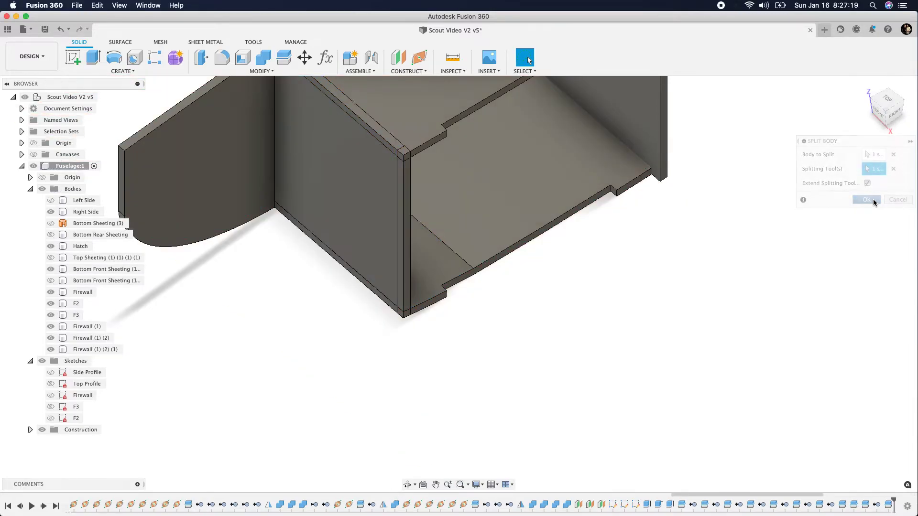
Split the Firewall (1) (2) (1) body along the underside of the Hatch, with the splitting tool extended
{"action": "left_click_drag", "start_coordinate": [898, 116], "coordinate": [874, 97]}
{"action": "scroll", "coordinate": [679, 338], "scroll_direction": "down", "scroll_amount": 3}
{"action": "scroll", "coordinate": [513, 235], "scroll_direction": "up", "scroll_amount": 5}
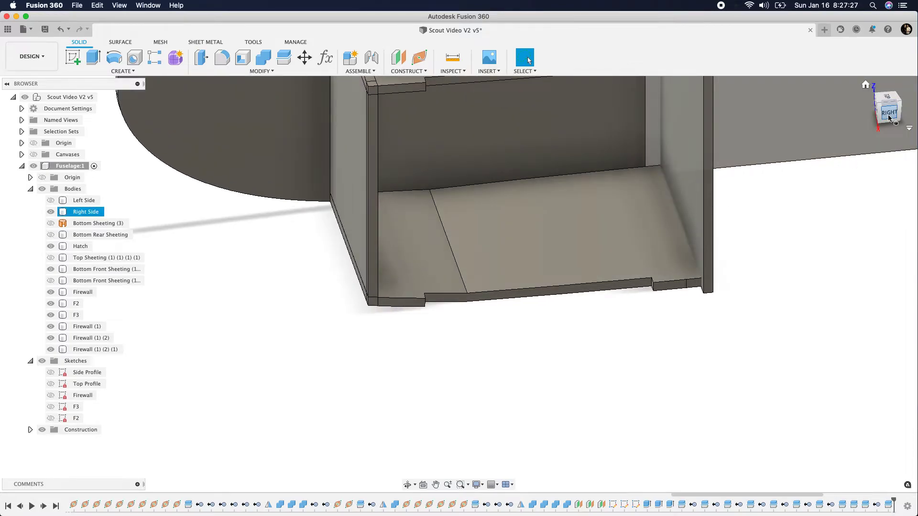
{"action": "scroll", "coordinate": [518, 363], "scroll_direction": "down", "scroll_amount": 8}
{"action": "middle_click_drag", "start_coordinate": [508, 371], "coordinate": [485, 339], "text": "shift"}
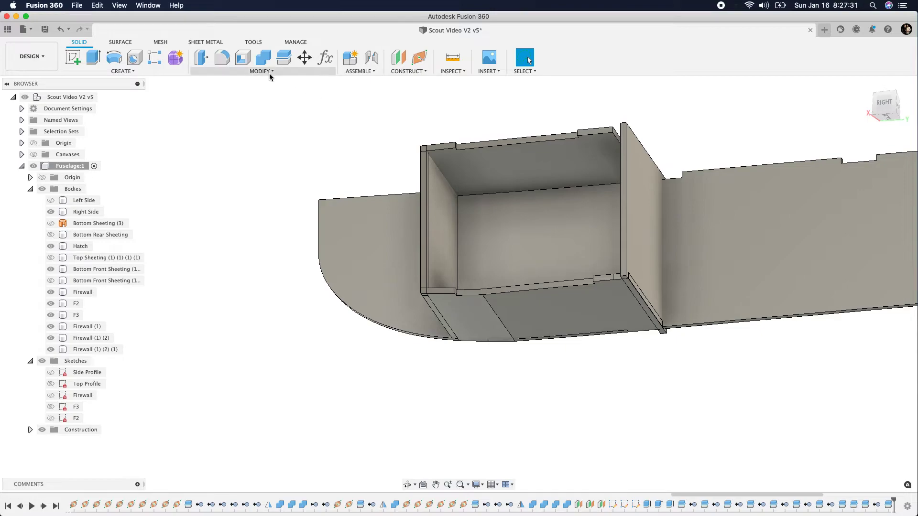
{"action": "left_click", "coordinate": [285, 58]}
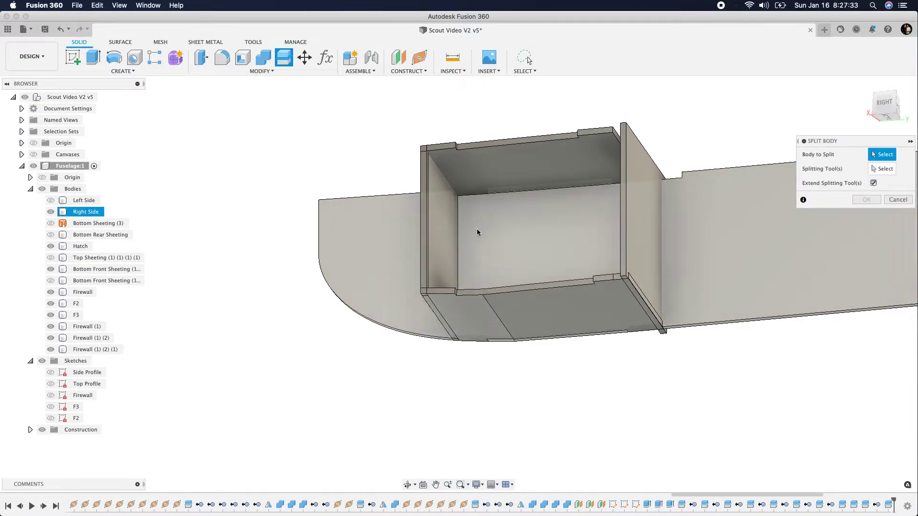
{"action": "left_click", "coordinate": [444, 231]}
{"action": "left_click", "coordinate": [866, 168]}
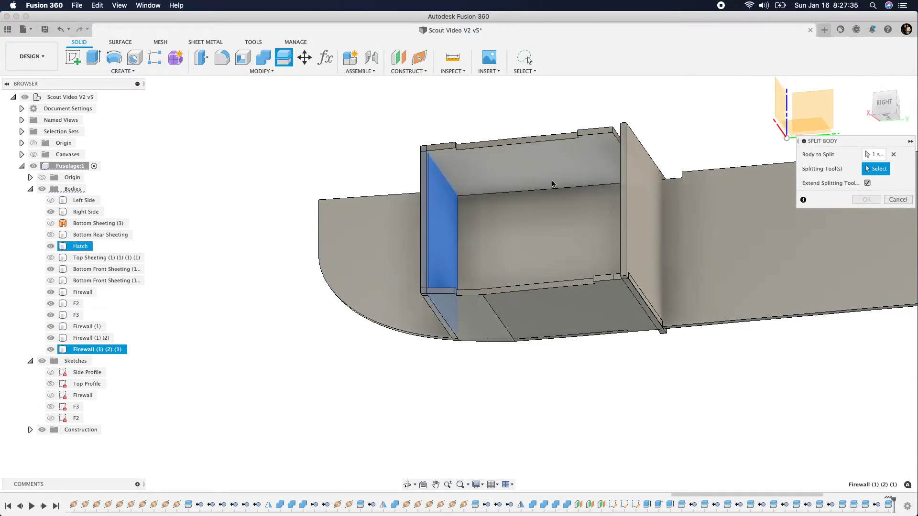
{"action": "left_click", "coordinate": [473, 163]}
{"action": "left_click", "coordinate": [866, 199]}
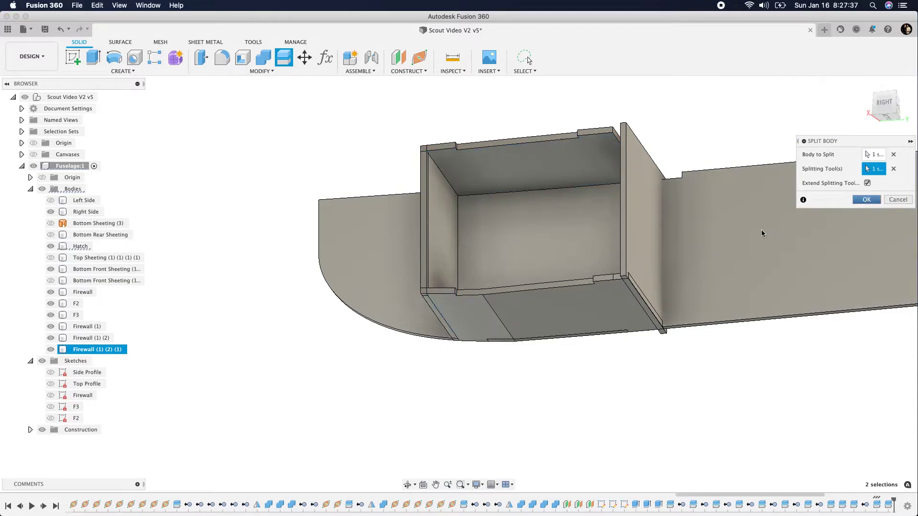
Show the Fuselage origin and create a construction plane offset -0.5 in from its YZ plane
{"action": "left_click", "coordinate": [881, 102]}
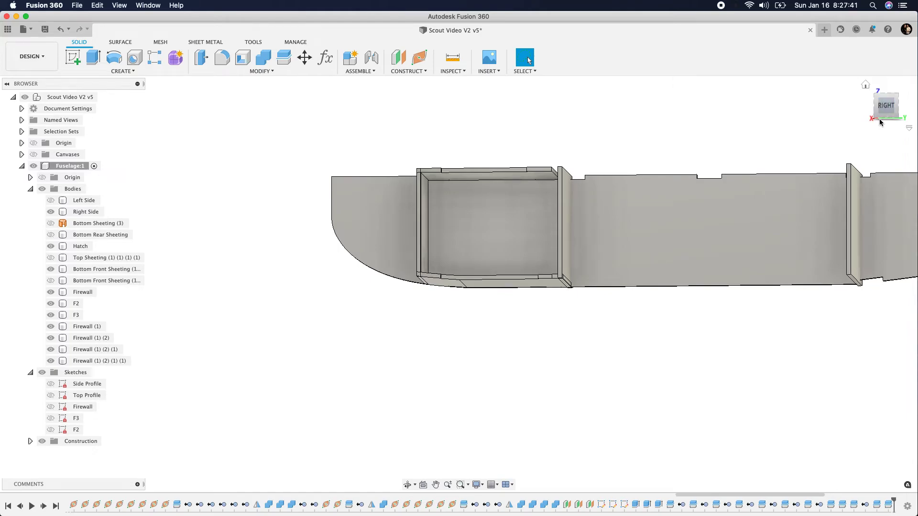
{"action": "left_click", "coordinate": [865, 85]}
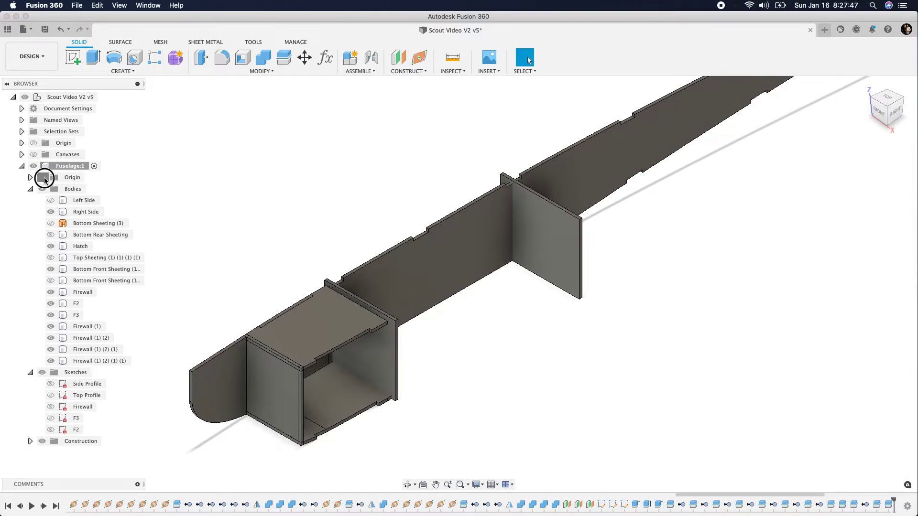
{"action": "left_click", "coordinate": [42, 178]}
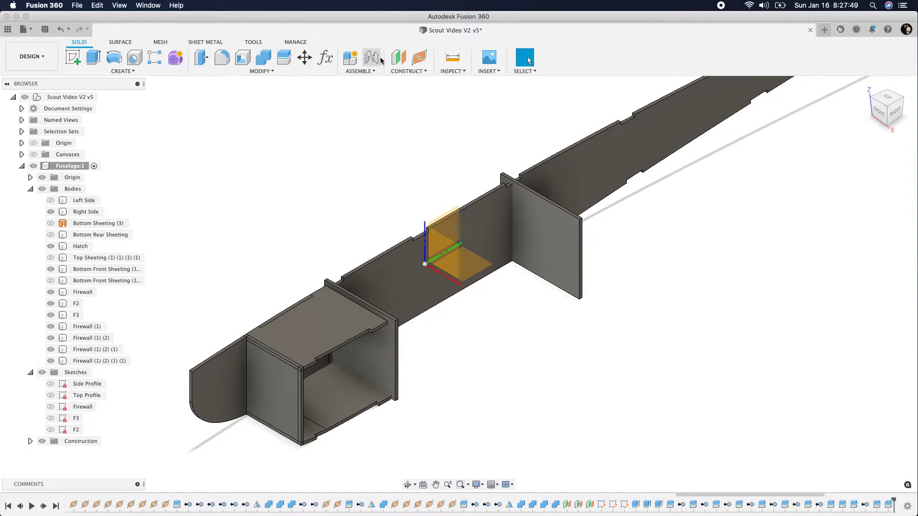
{"action": "left_click", "coordinate": [404, 60]}
{"action": "left_click", "coordinate": [453, 223]}
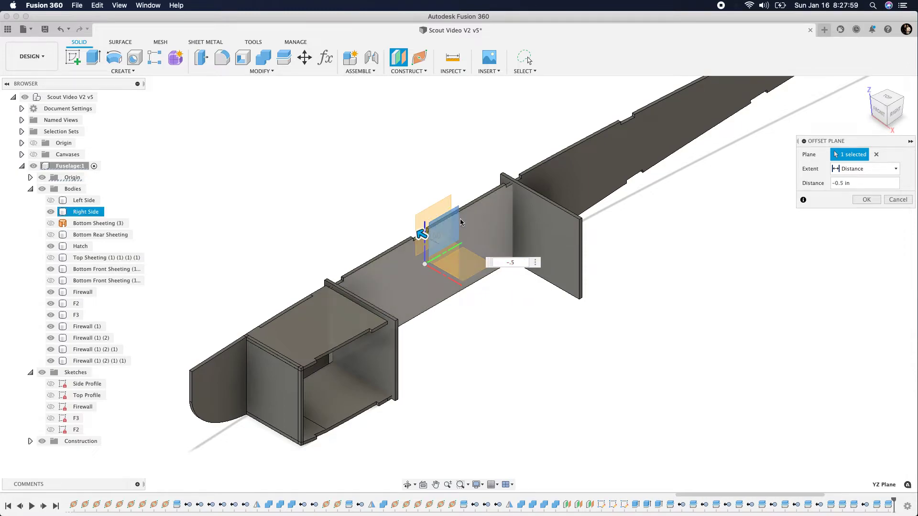
{"action": "left_click", "coordinate": [865, 200]}
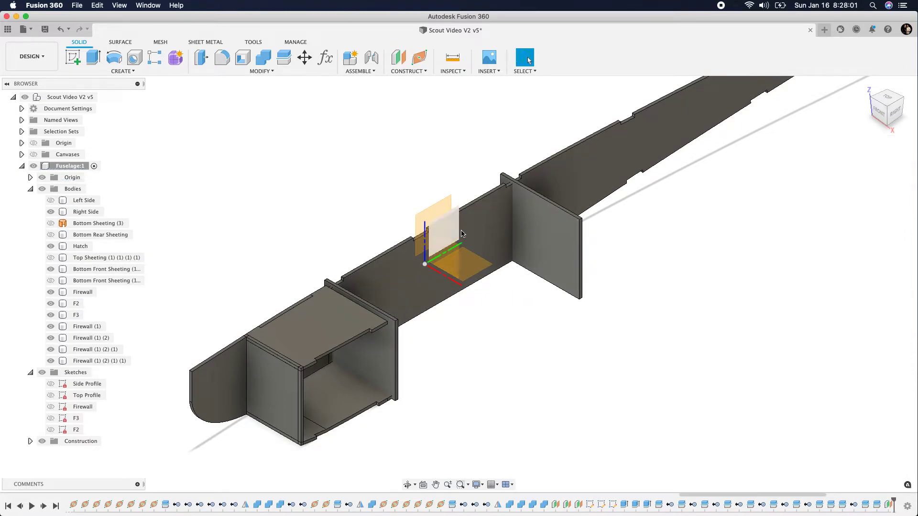
Set the offset distance of the new construction plane to -0.25 in
{"action": "right_click", "coordinate": [888, 508]}
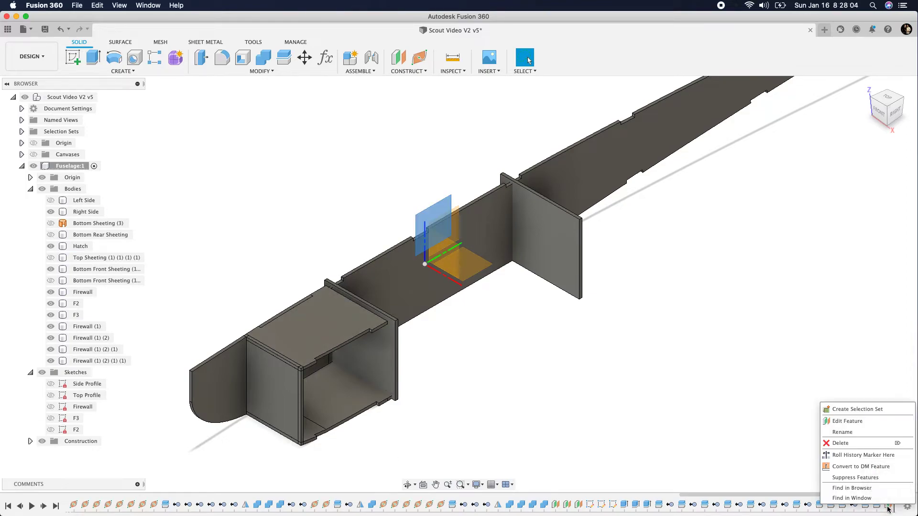
{"action": "left_click", "coordinate": [855, 421]}
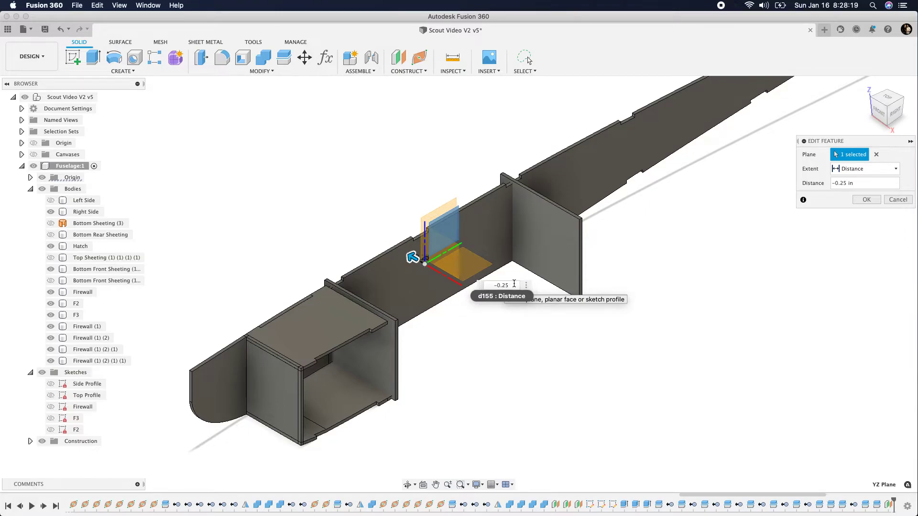
{"action": "key", "text": "Return"}
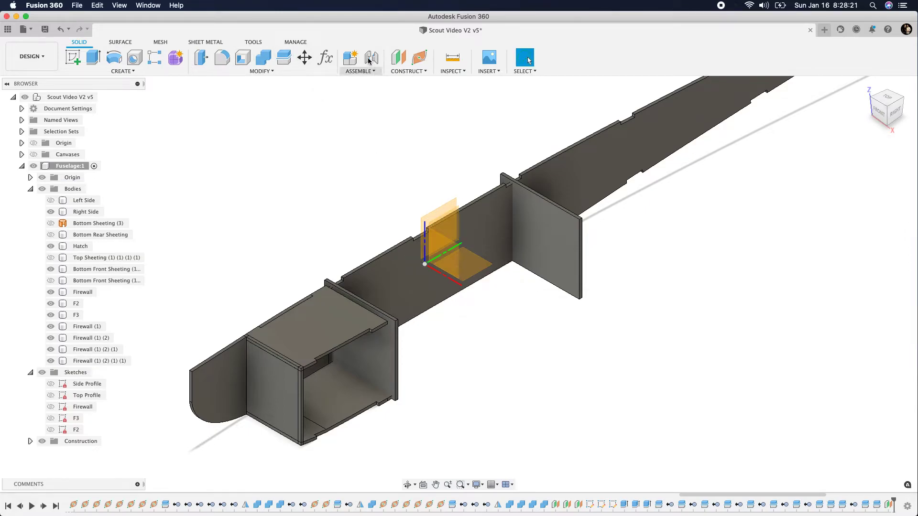
Create a second construction plane offset from the YZ plane by the same distance in the positive direction
{"action": "left_click", "coordinate": [398, 57]}
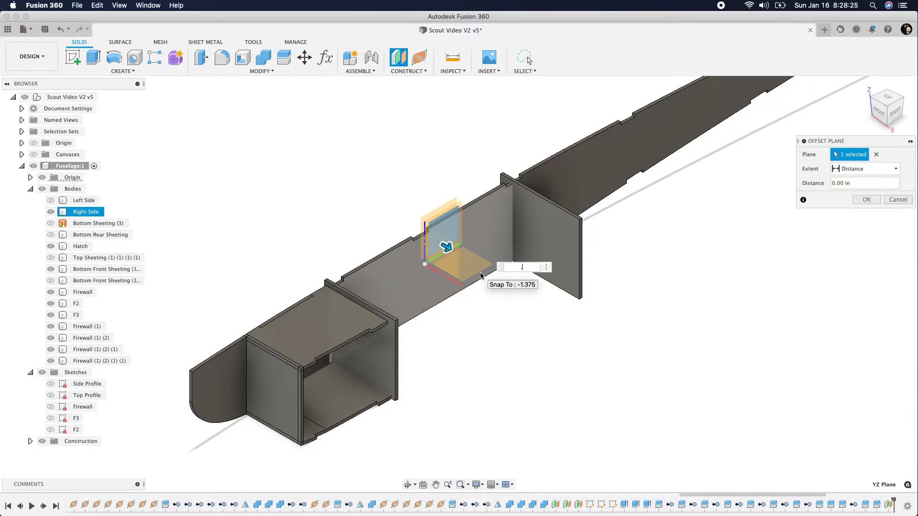
{"action": "type", "text": ".25"}
{"action": "key", "text": "Return"}
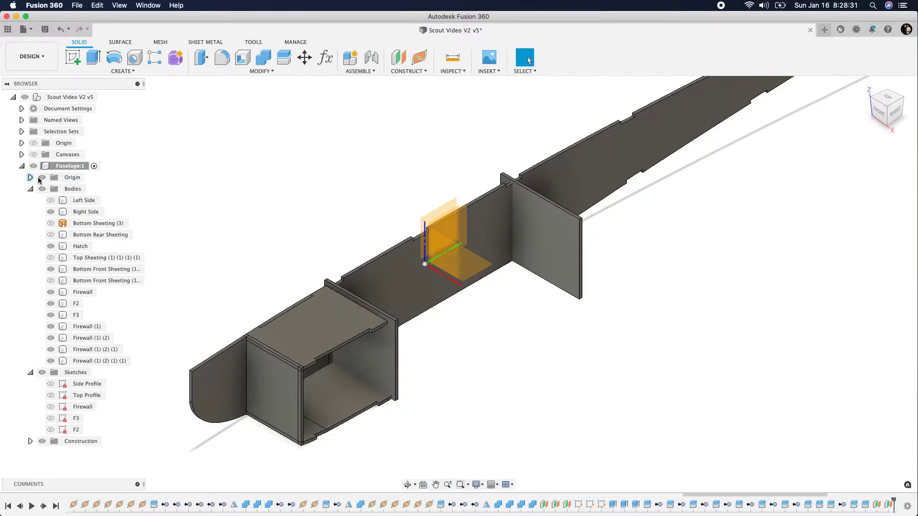
Hide the Fuselage origin and stretch both offset construction planes forward past the Firewall
{"action": "left_click_drag", "start_coordinate": [423, 231], "coordinate": [187, 354]}
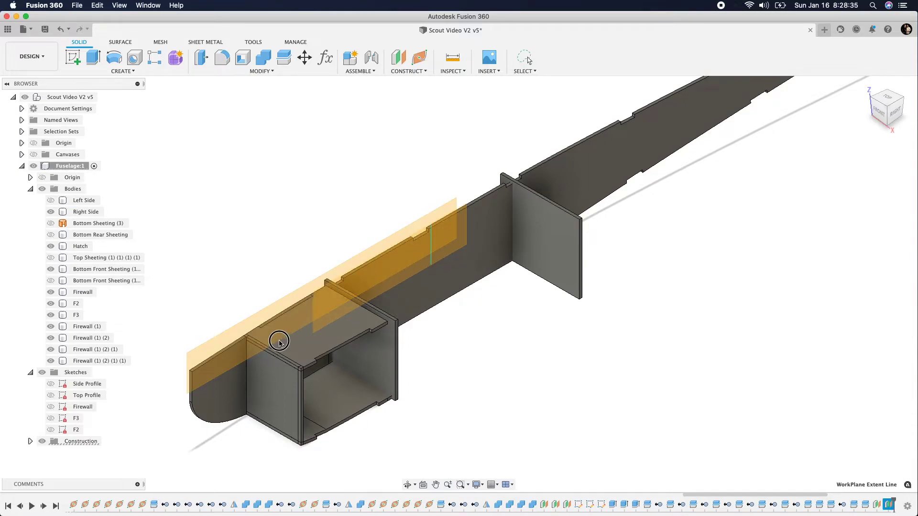
{"action": "left_click", "coordinate": [76, 304]}
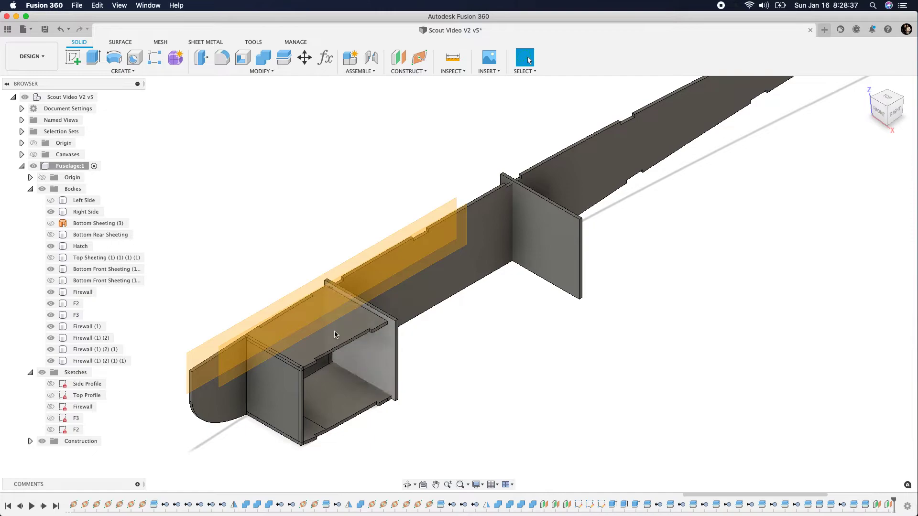
{"action": "left_click", "coordinate": [82, 292]}
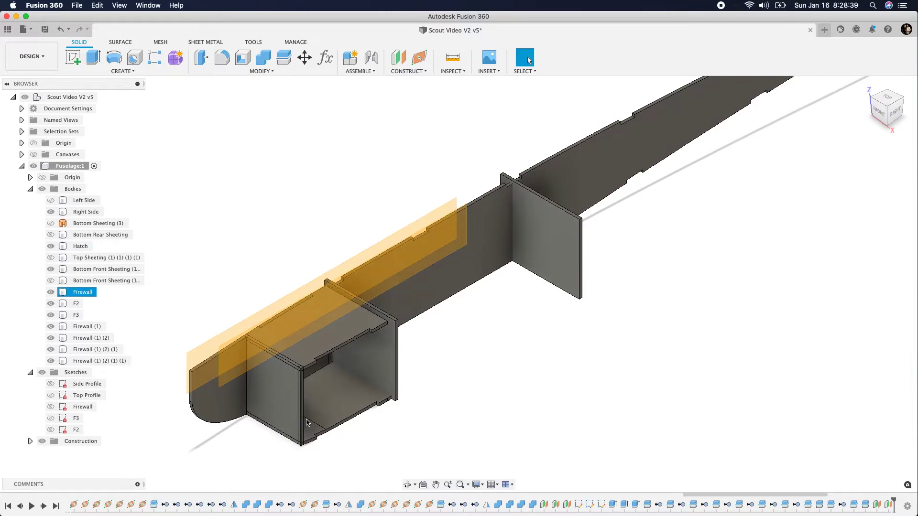
Hide the Hatch and the visible Bottom Front Sheeting body around the nose compartment
{"action": "left_click", "coordinate": [50, 246]}
{"action": "left_click", "coordinate": [355, 412]}
{"action": "left_click", "coordinate": [51, 270]}
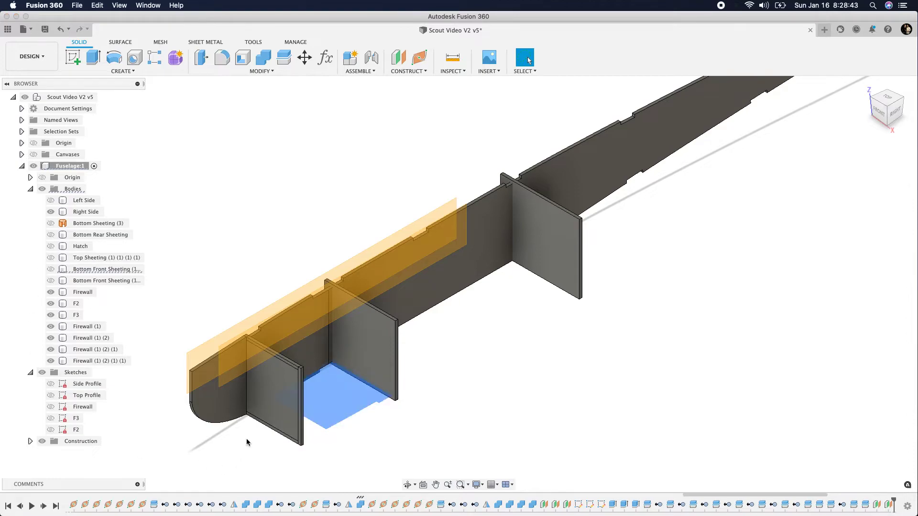
Hide the main firewall panel and split its top and bottom strips with both centre offset planes
{"action": "left_click", "coordinate": [263, 405]}
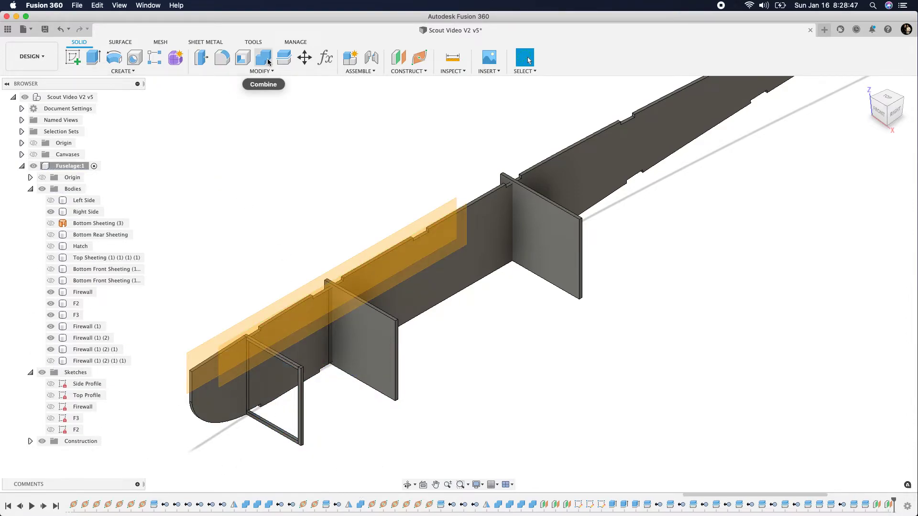
{"action": "left_click", "coordinate": [284, 57]}
{"action": "left_click", "coordinate": [288, 365]}
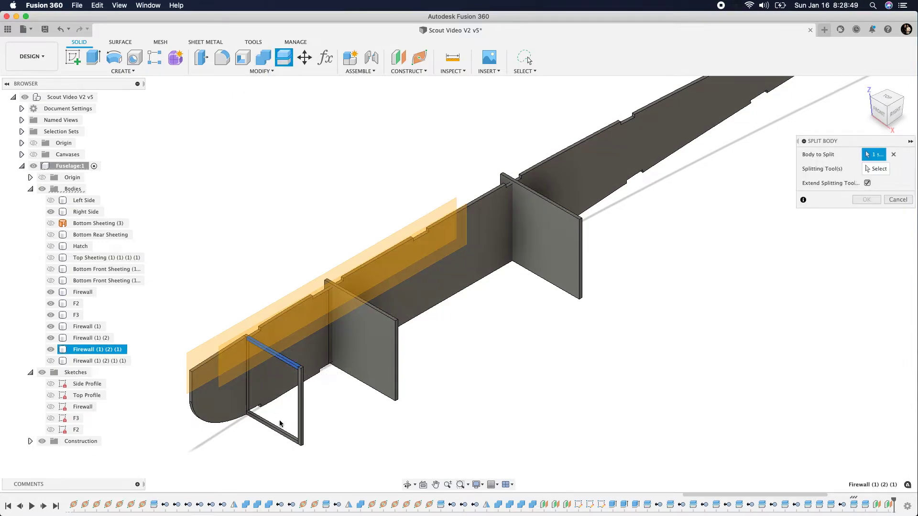
{"action": "left_click", "coordinate": [281, 436]}
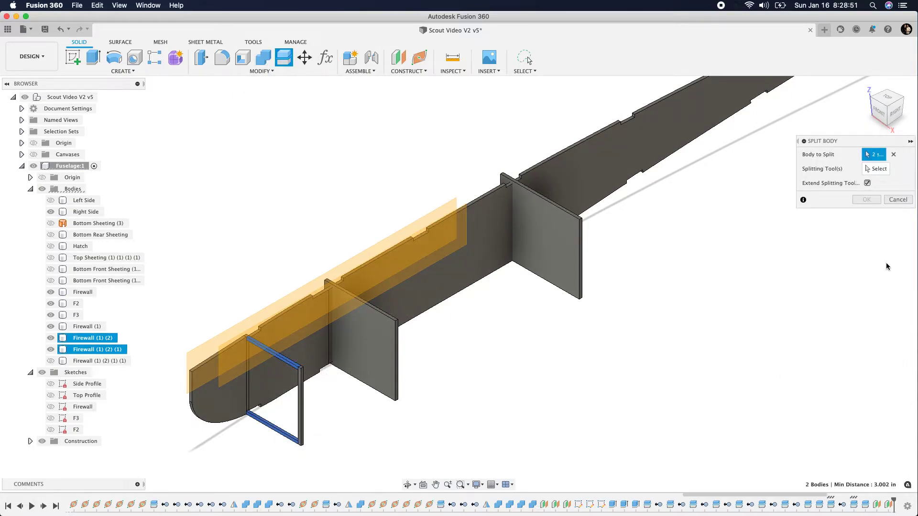
{"action": "left_click", "coordinate": [866, 169]}
{"action": "left_click", "coordinate": [190, 355]}
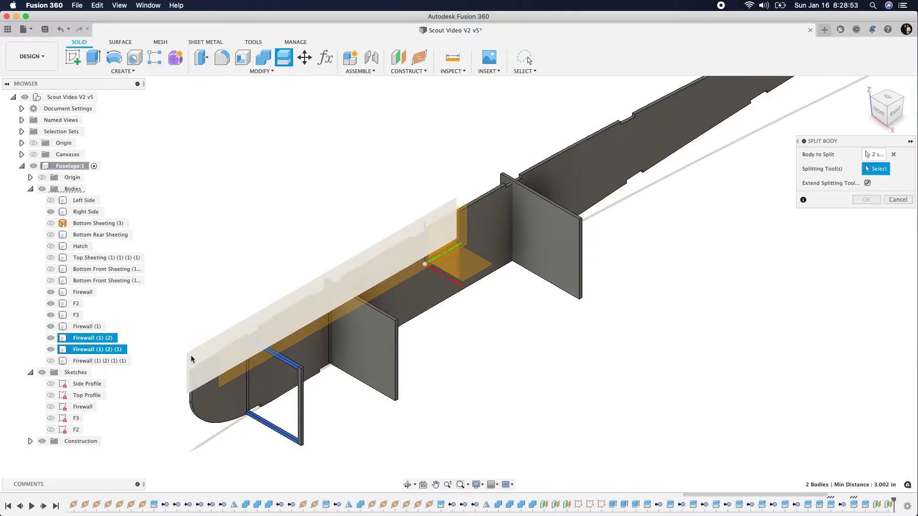
{"action": "left_click", "coordinate": [319, 331]}
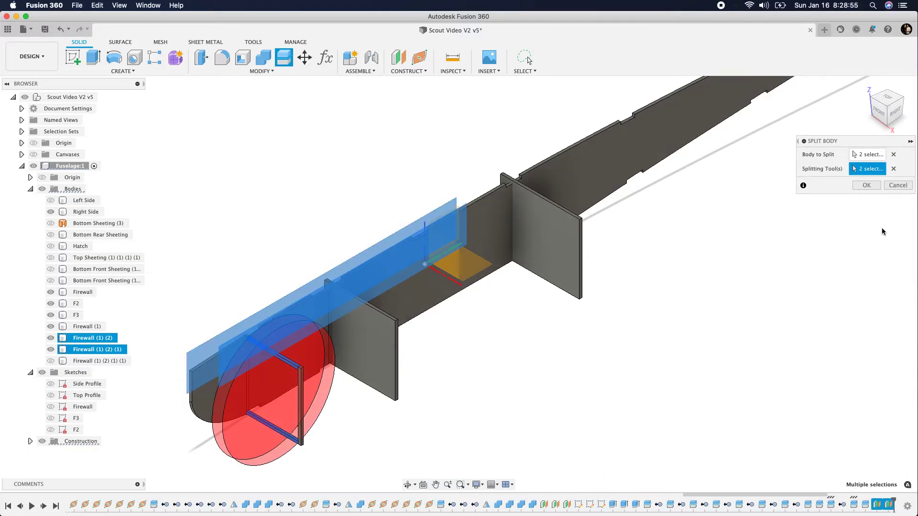
{"action": "left_click", "coordinate": [866, 185]}
Remove the two outer pieces of the firewall's bottom strip, keeping the centre tab
{"action": "scroll", "coordinate": [287, 433], "scroll_direction": "up", "scroll_amount": 5}
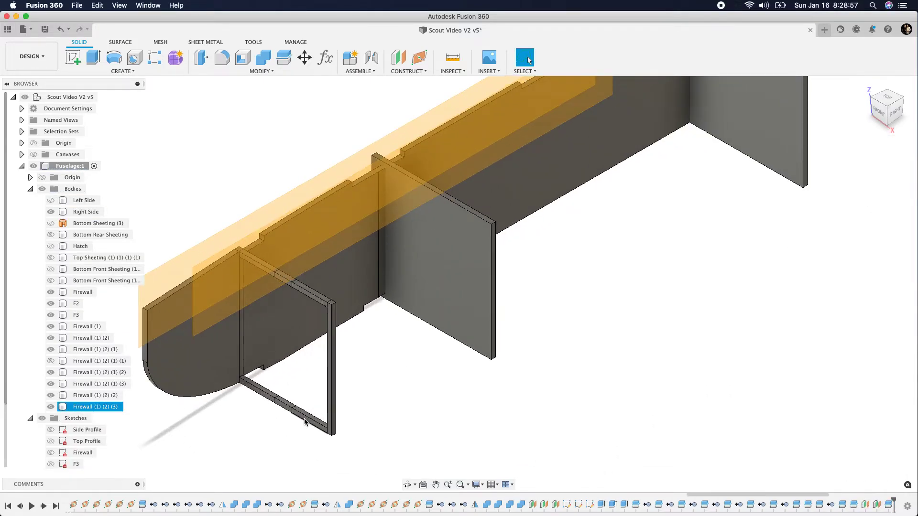
{"action": "right_click", "coordinate": [107, 408]}
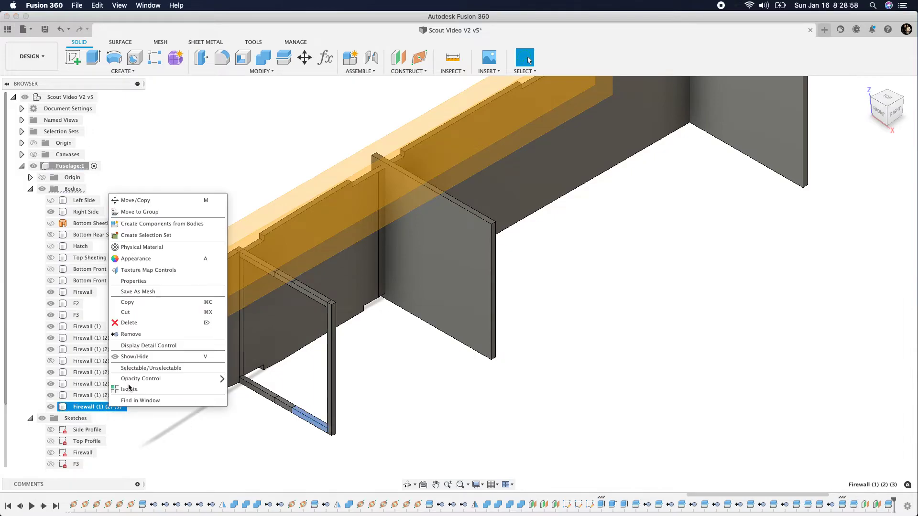
{"action": "left_click", "coordinate": [128, 336]}
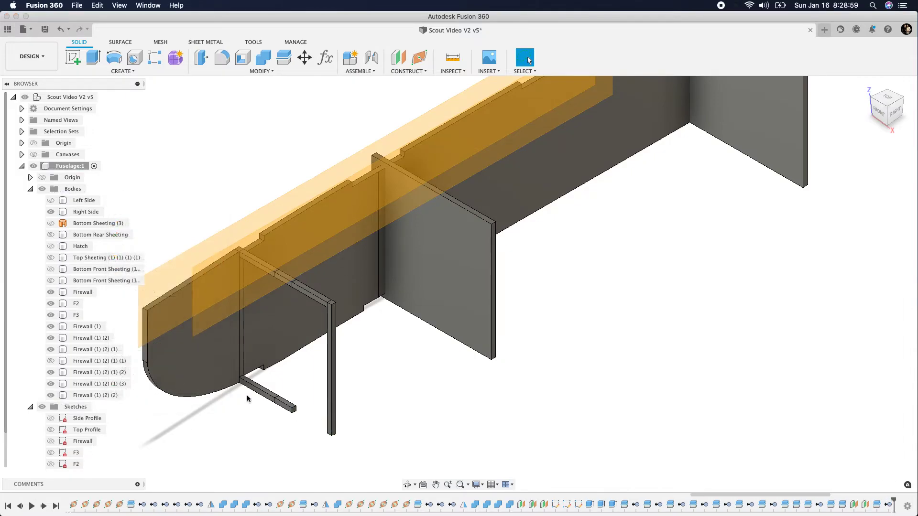
{"action": "right_click", "coordinate": [101, 338]}
{"action": "left_click", "coordinate": [124, 265]}
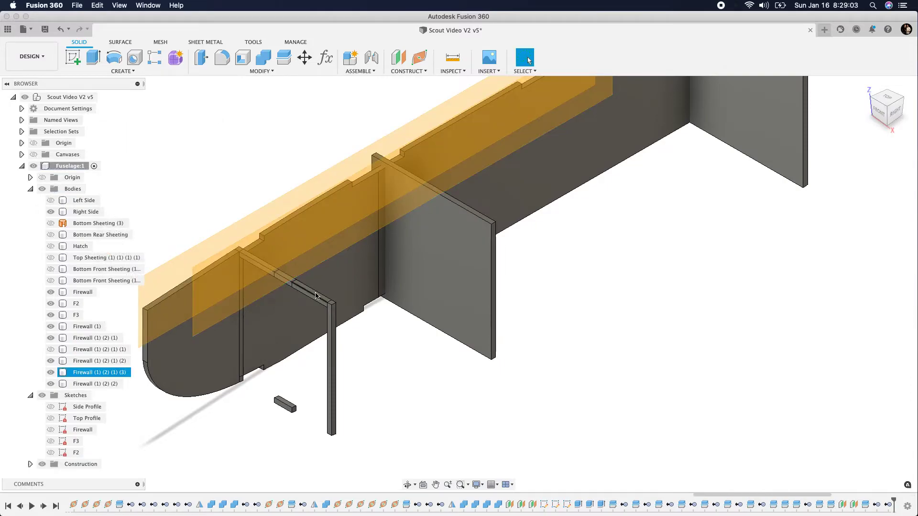
Remove the two outer pieces of the firewall's top strip and hide the construction planes
{"action": "right_click", "coordinate": [115, 372]}
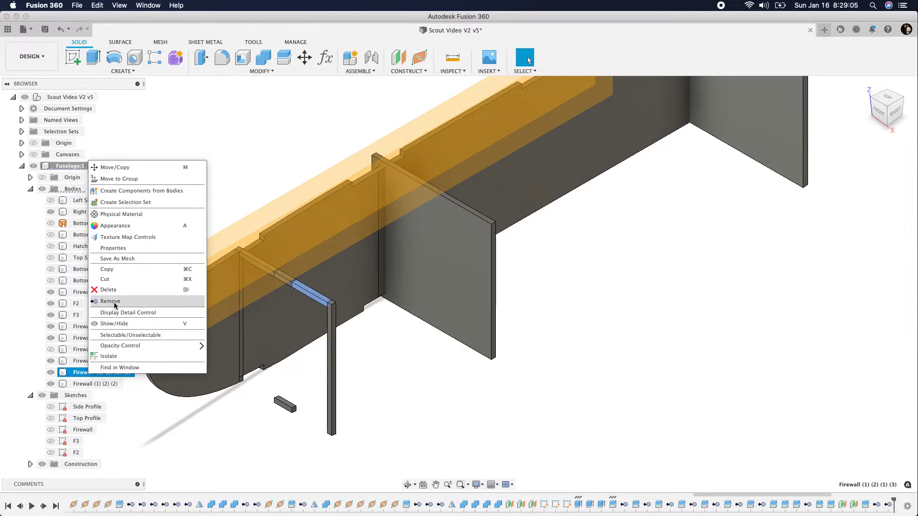
{"action": "left_click", "coordinate": [123, 300]}
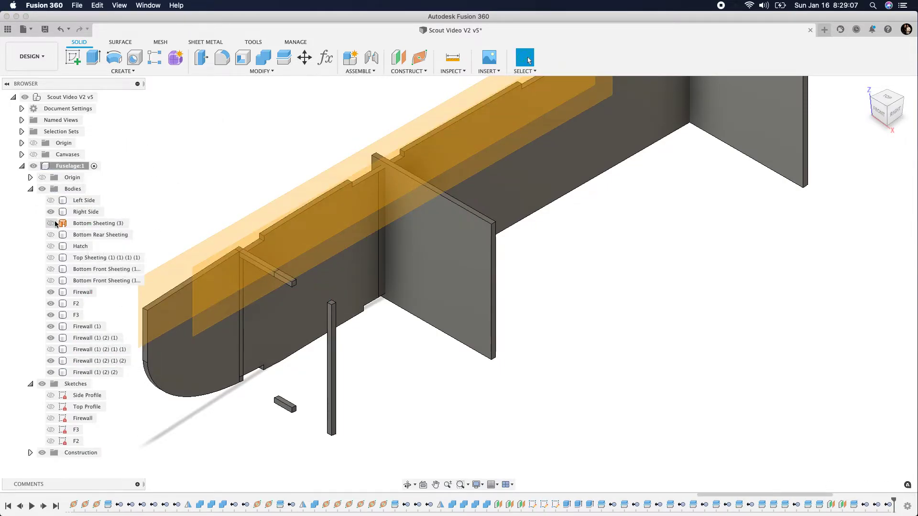
{"action": "left_click", "coordinate": [42, 453]}
{"action": "left_click", "coordinate": [259, 264]}
{"action": "right_click", "coordinate": [76, 337]}
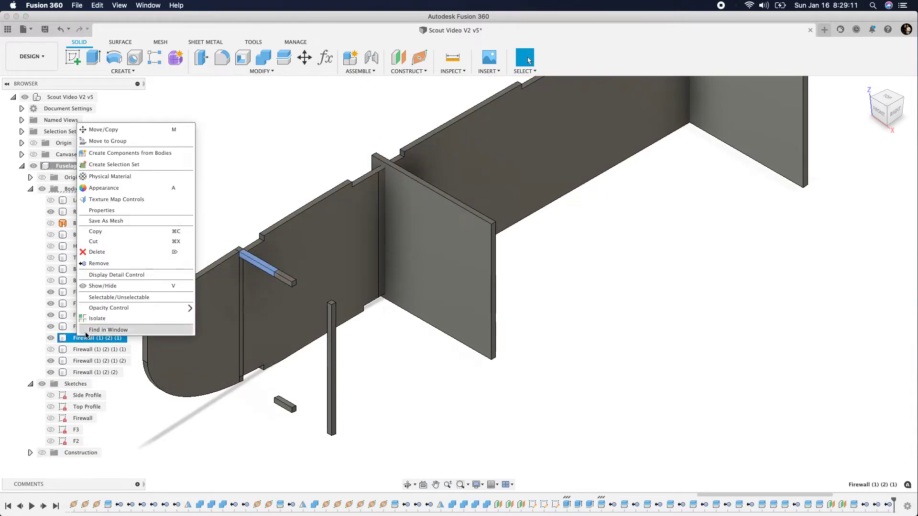
{"action": "left_click", "coordinate": [99, 264]}
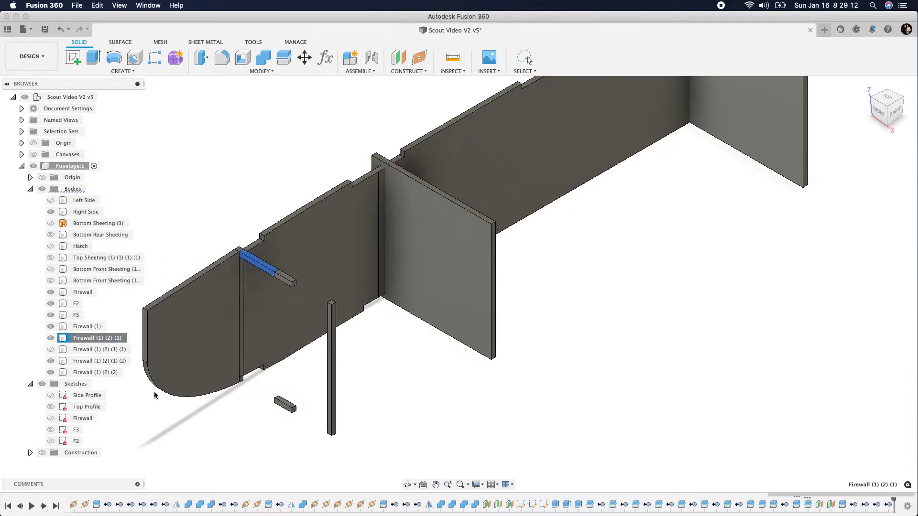
Show the main firewall panel and join the top and bottom centre tabs to it with Combine
{"action": "left_click", "coordinate": [50, 349]}
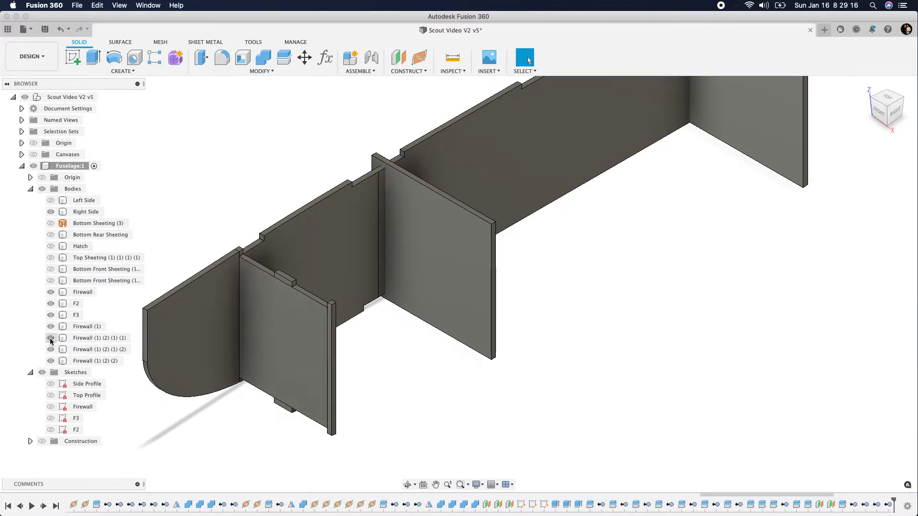
{"action": "left_click", "coordinate": [263, 58]}
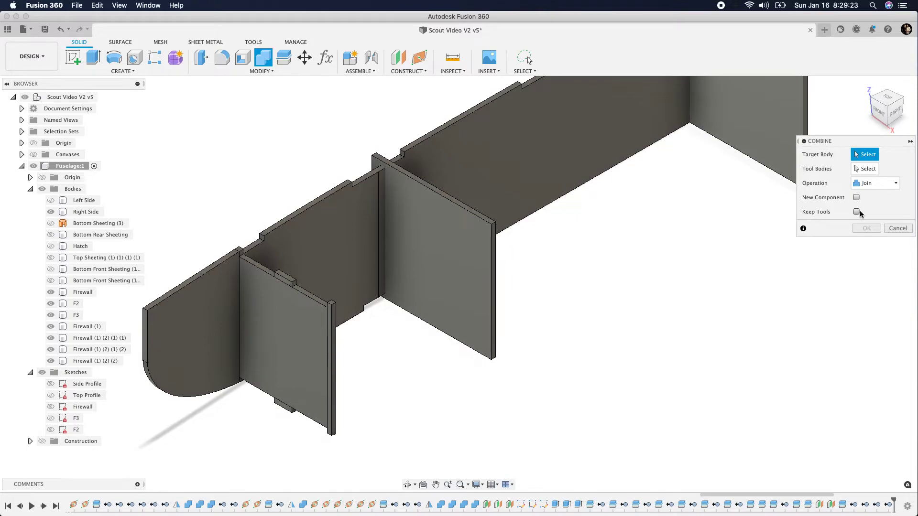
{"action": "left_click", "coordinate": [302, 372]}
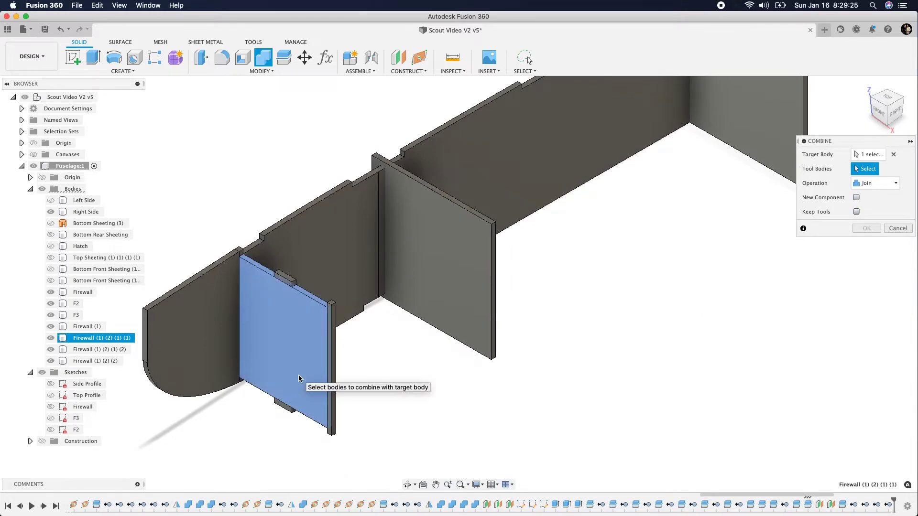
{"action": "left_click", "coordinate": [288, 282]}
{"action": "left_click", "coordinate": [282, 404]}
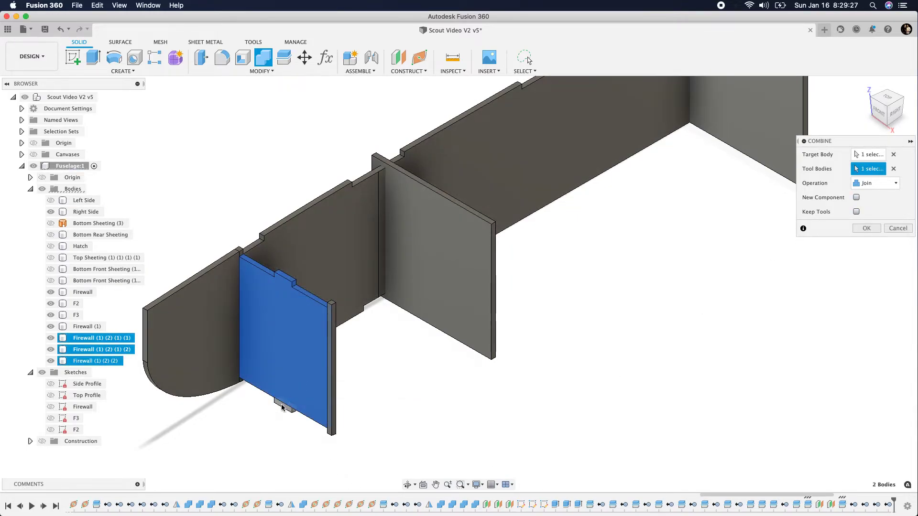
{"action": "left_click", "coordinate": [853, 230]}
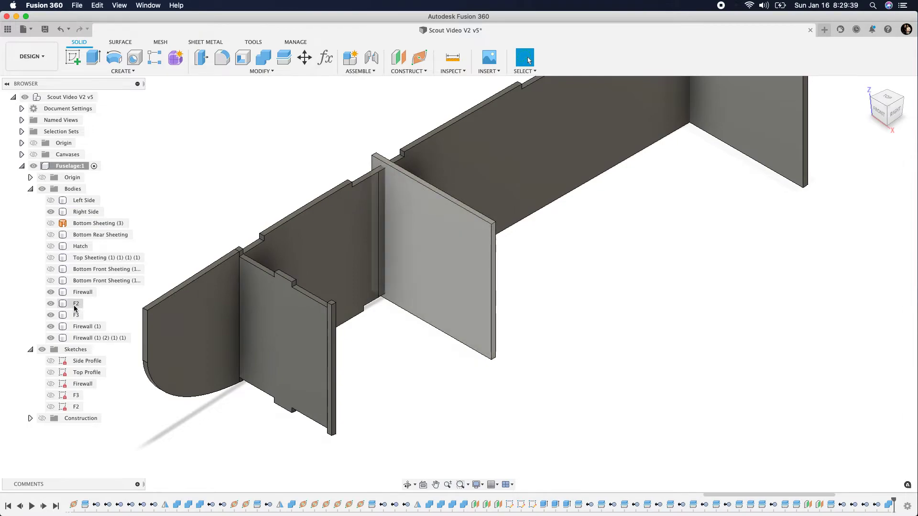
Show the Hatch and cut the firewall panel's tab out of it with Combine, keeping the tool body
{"action": "left_click", "coordinate": [49, 215]}
{"action": "left_click", "coordinate": [51, 246]}
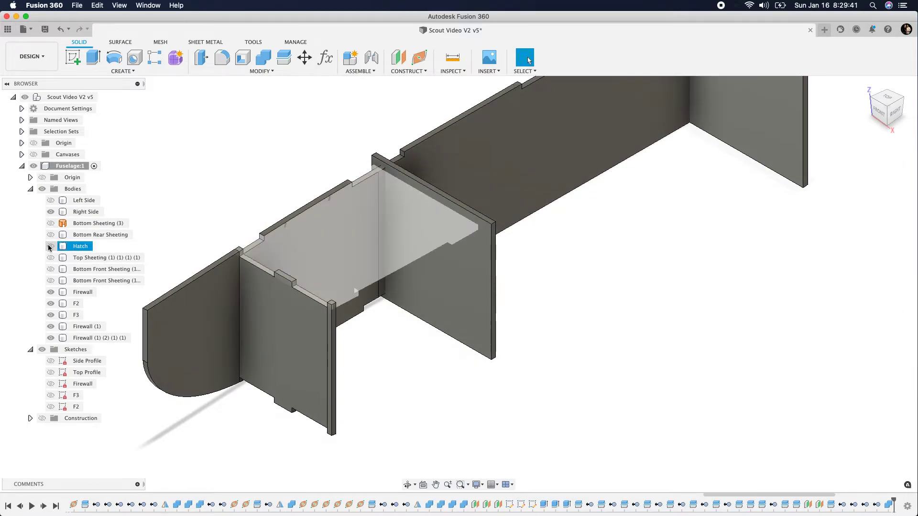
{"action": "left_click", "coordinate": [256, 61]}
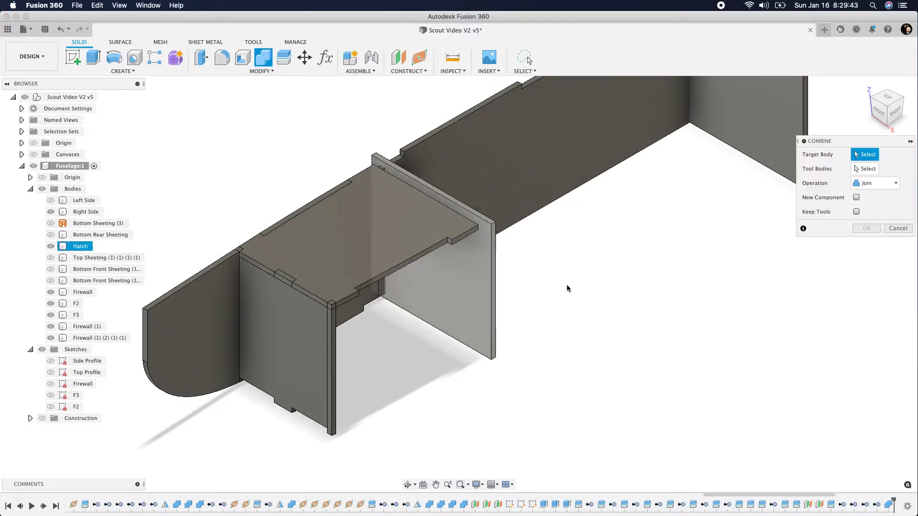
{"action": "left_click", "coordinate": [894, 183]}
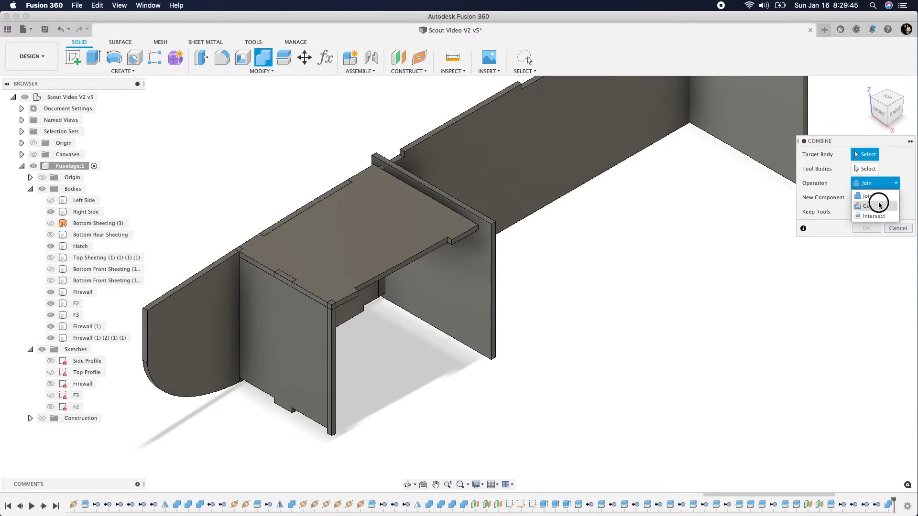
{"action": "left_click", "coordinate": [866, 206]}
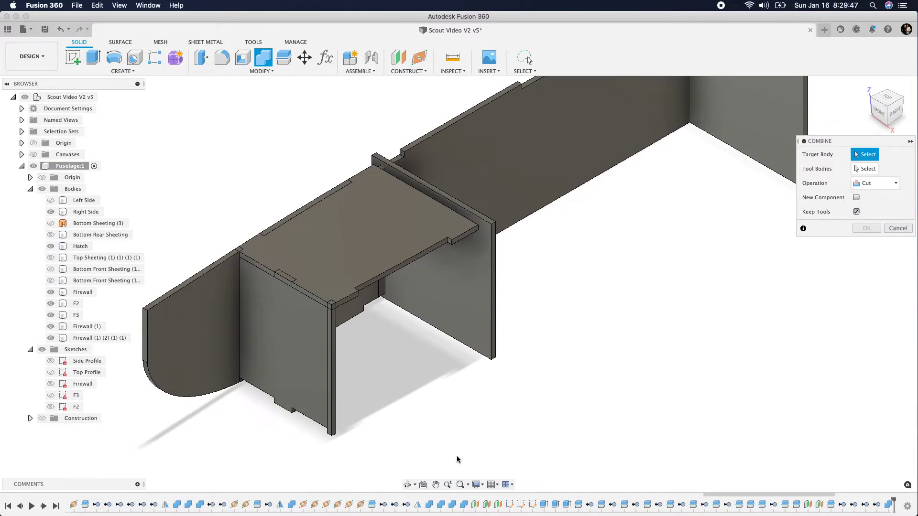
{"action": "left_click", "coordinate": [356, 277]}
{"action": "left_click", "coordinate": [277, 340]}
{"action": "left_click", "coordinate": [866, 228]}
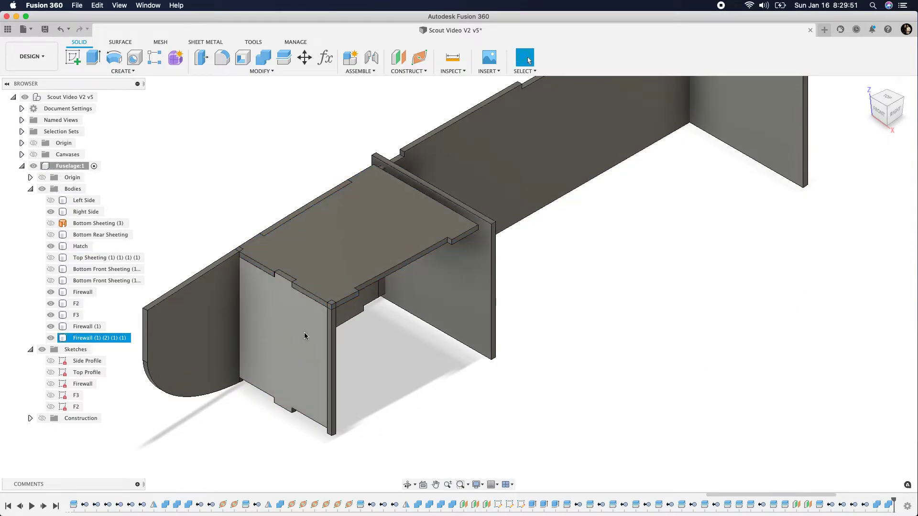
{"action": "left_click", "coordinate": [50, 338]}
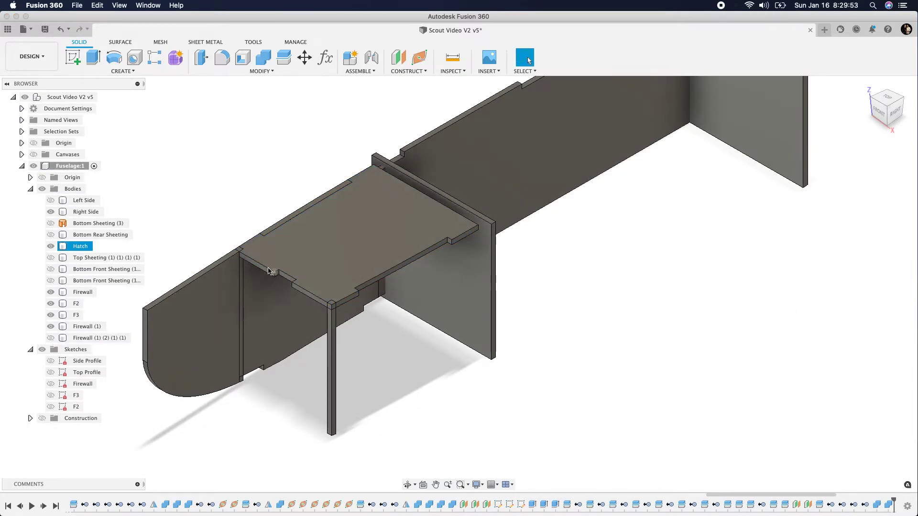
{"action": "left_click", "coordinate": [51, 337]}
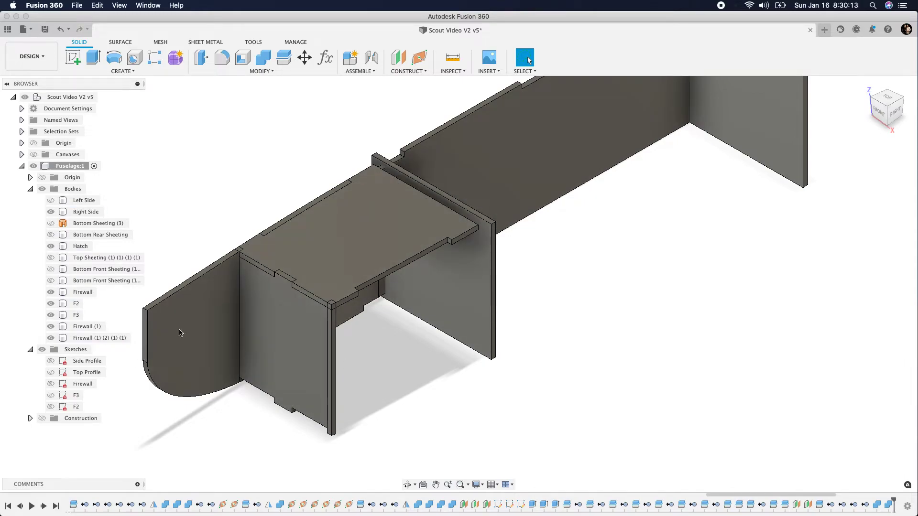
Hide the Right Side and the Hatch so the firewall and formers stand alone
{"action": "left_click", "coordinate": [51, 212]}
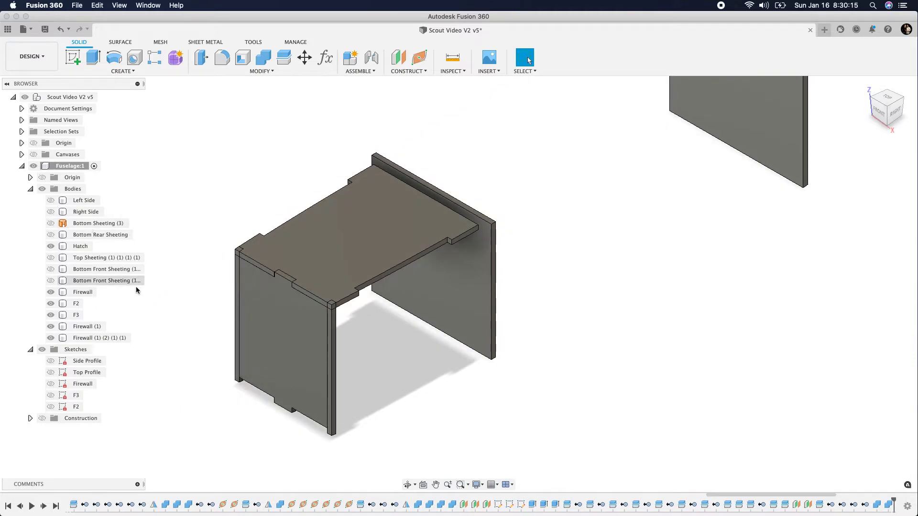
{"action": "left_click", "coordinate": [304, 251]}
{"action": "left_click", "coordinate": [50, 246]}
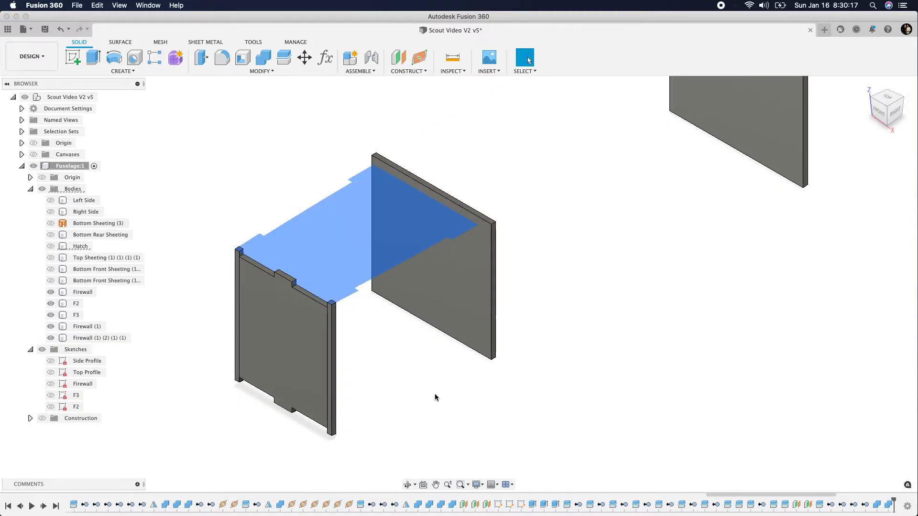
Create a plane along the firewall panel's right vertical edge using the Physical distance type and a distance of 3.002 - .5 in
{"action": "left_click", "coordinate": [419, 58]}
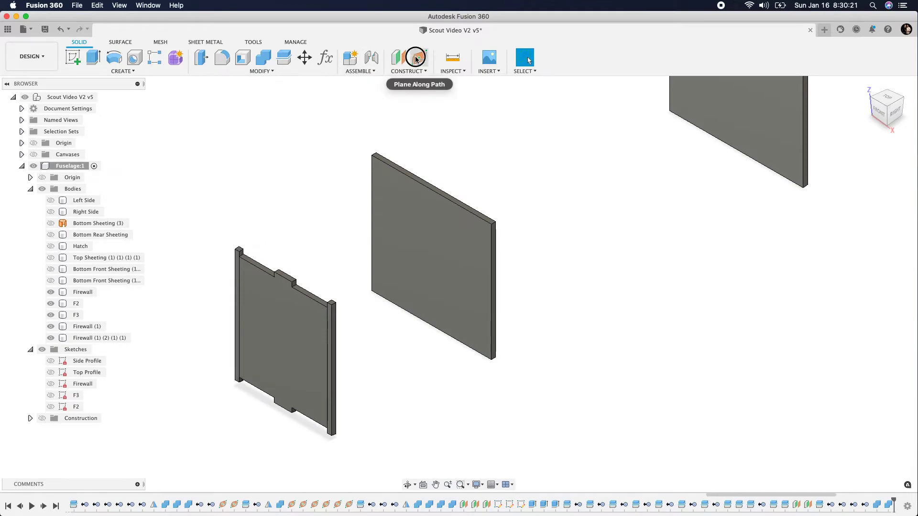
{"action": "scroll", "coordinate": [308, 366], "scroll_direction": "up", "scroll_amount": 3}
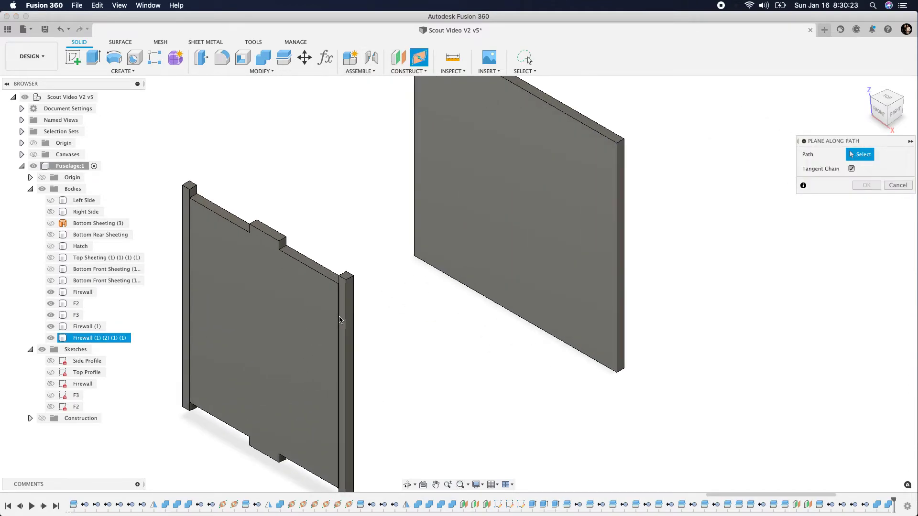
{"action": "left_click", "coordinate": [339, 320]}
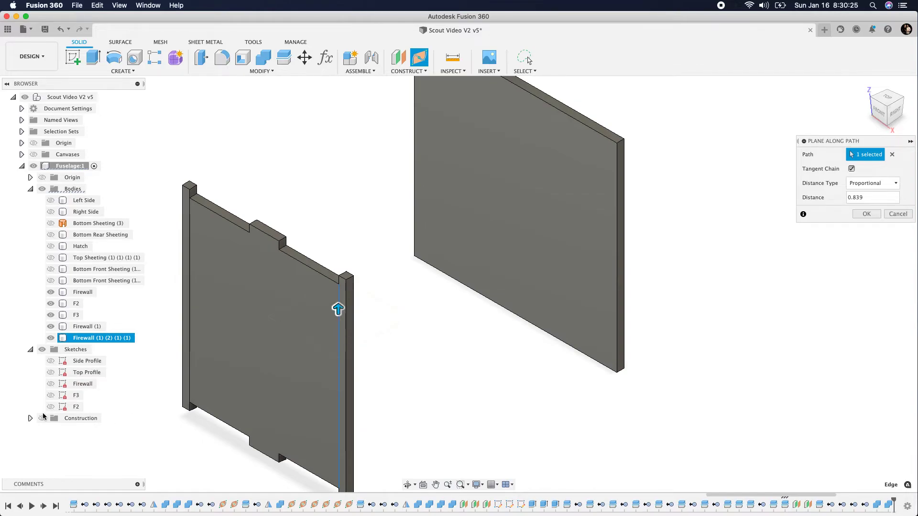
{"action": "left_click_drag", "start_coordinate": [338, 309], "coordinate": [341, 278]}
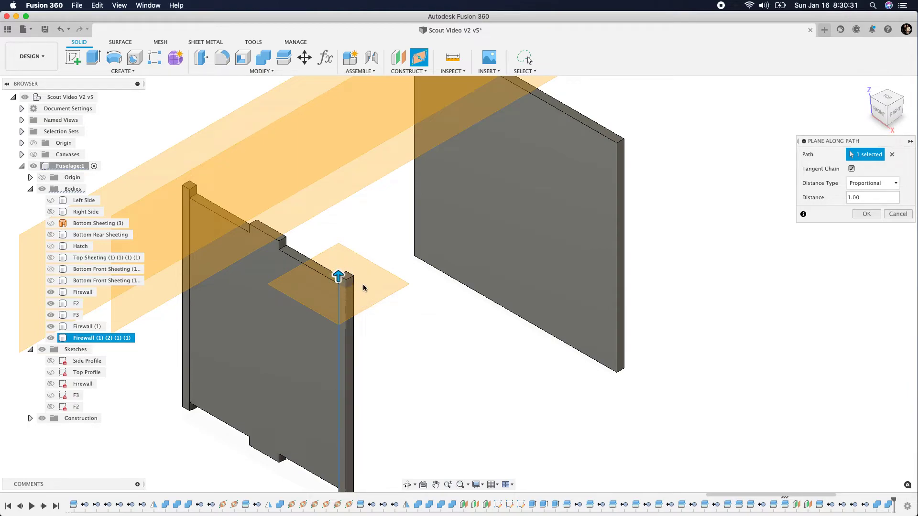
{"action": "left_click", "coordinate": [871, 184]}
{"action": "left_click", "coordinate": [868, 206]}
{"action": "left_click_drag", "start_coordinate": [864, 198], "coordinate": [903, 201]}
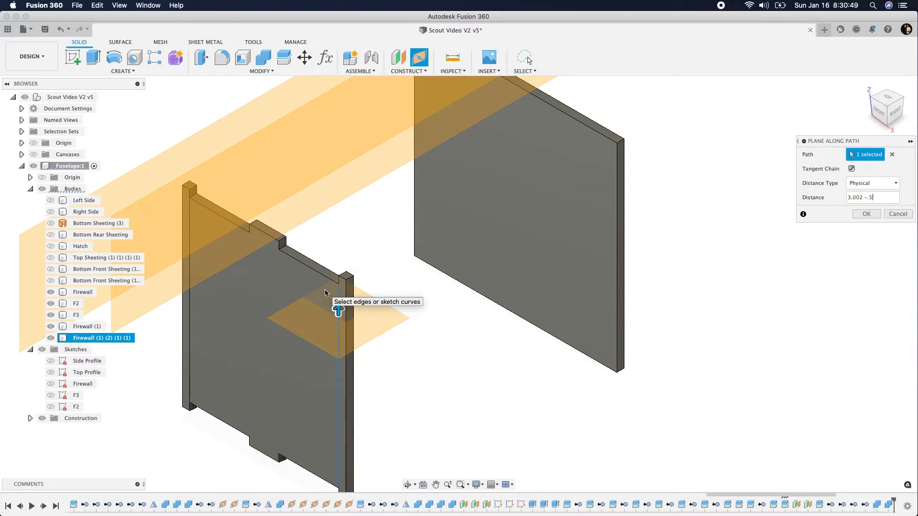
{"action": "left_click", "coordinate": [866, 214]}
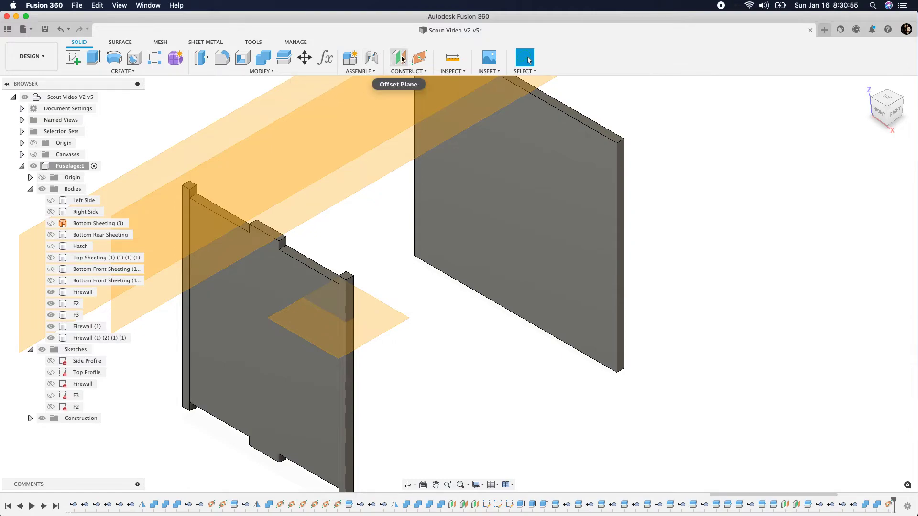
Create a plane along the firewall panel's right vertical edge with the Physical distance type and a distance of 3.002 in
{"action": "left_click", "coordinate": [419, 58]}
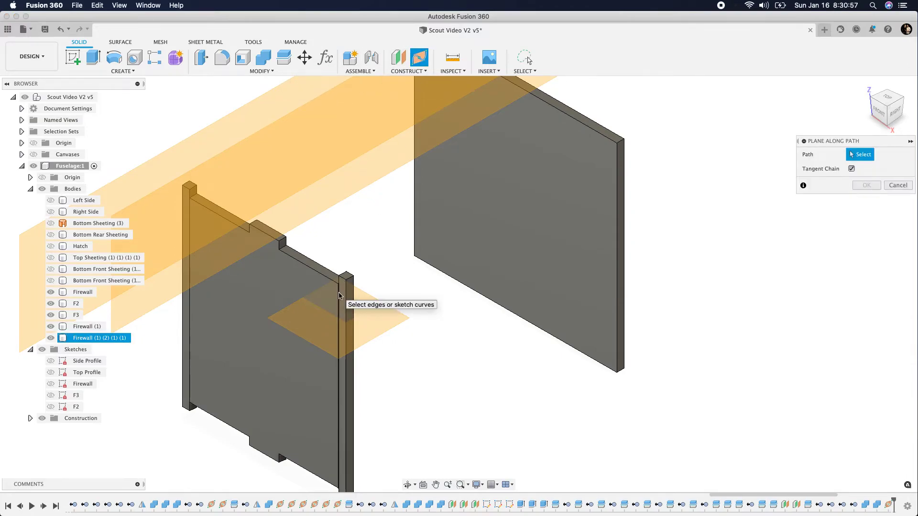
{"action": "left_click", "coordinate": [341, 297]}
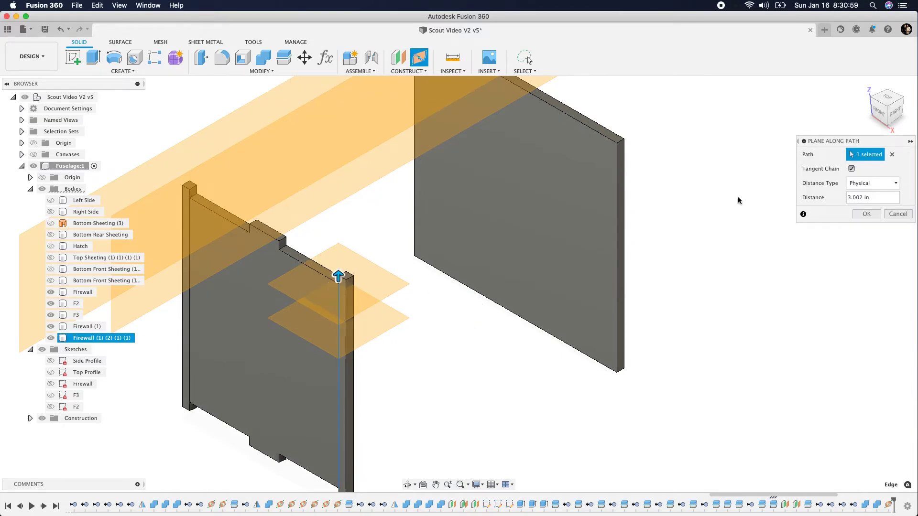
{"action": "scroll", "coordinate": [313, 153], "scroll_direction": "down", "scroll_amount": 3}
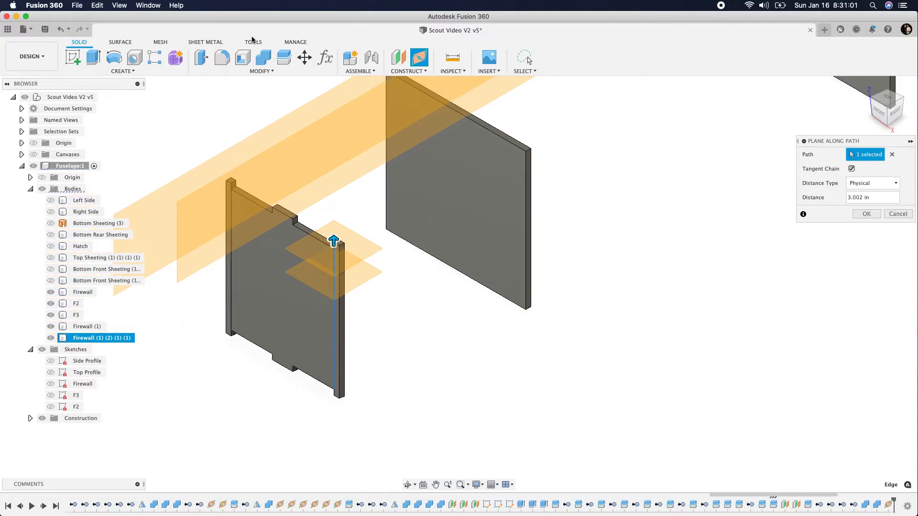
Create a plane along the inner vertical edge of the firewall's right strip, near its lower end, at a physical distance of 0.127 in
{"action": "left_click", "coordinate": [419, 57]}
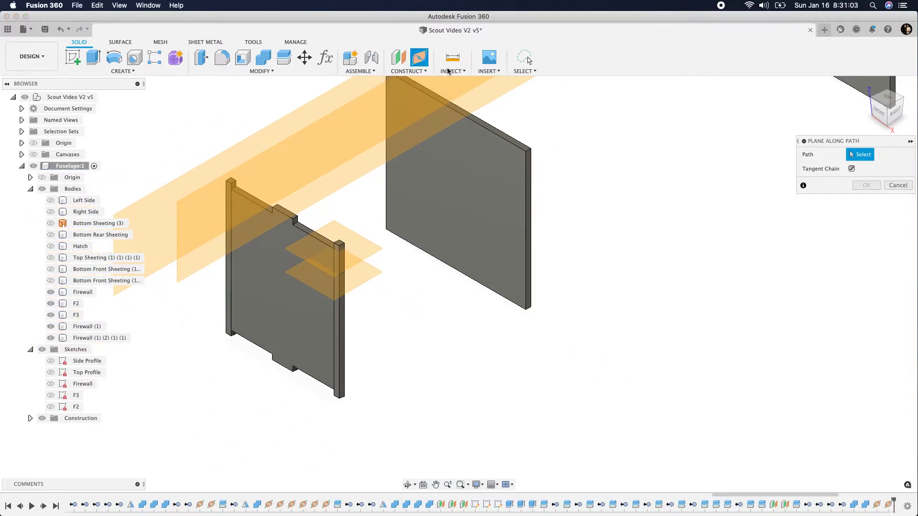
{"action": "left_click", "coordinate": [334, 387]}
{"action": "left_click_drag", "start_coordinate": [334, 388], "coordinate": [333, 393]}
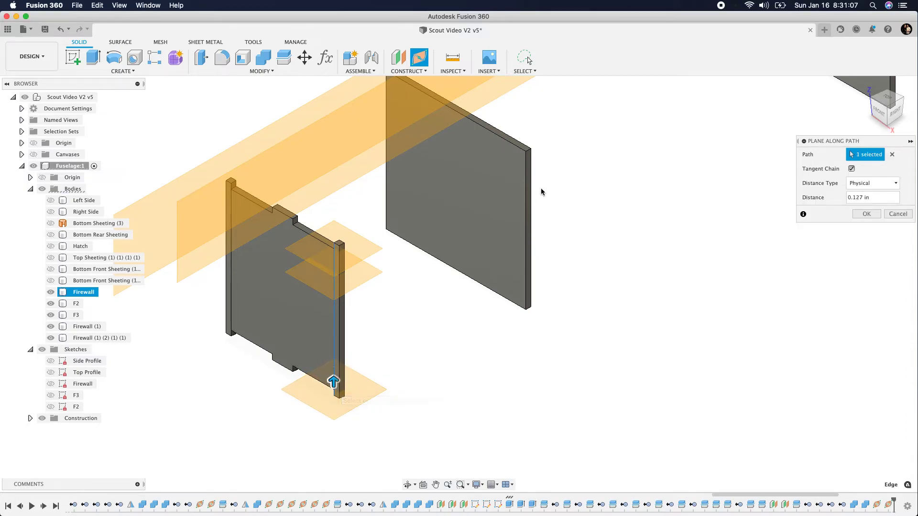
{"action": "left_click", "coordinate": [866, 214]}
{"action": "key", "text": "Return"}
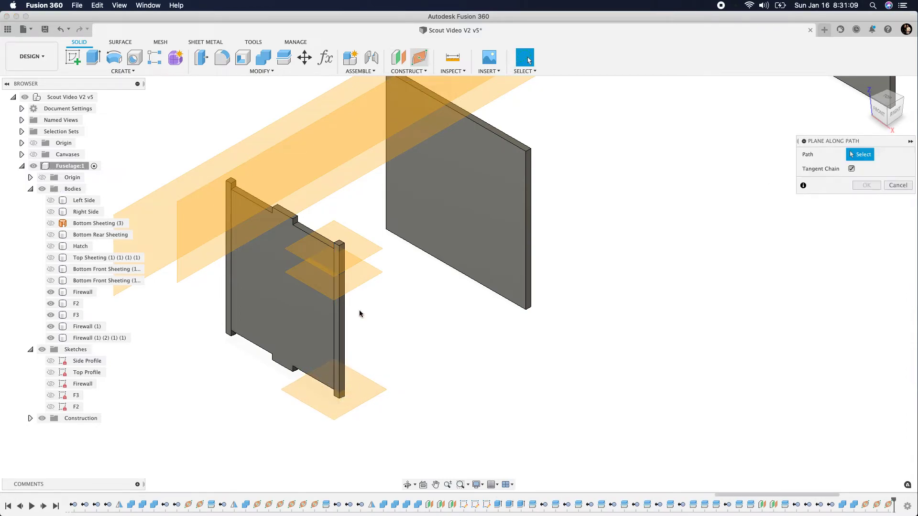
{"action": "left_click", "coordinate": [333, 360]}
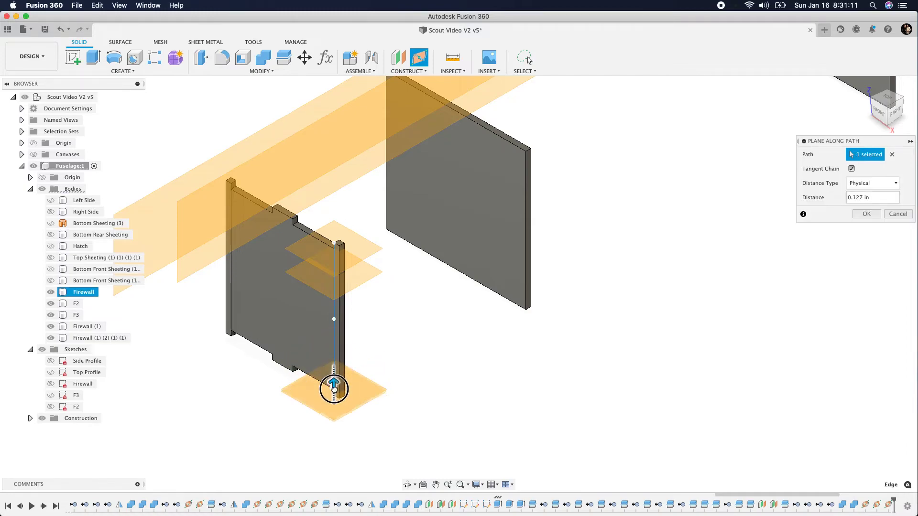
{"action": "left_click_drag", "start_coordinate": [335, 386], "coordinate": [378, 385]}
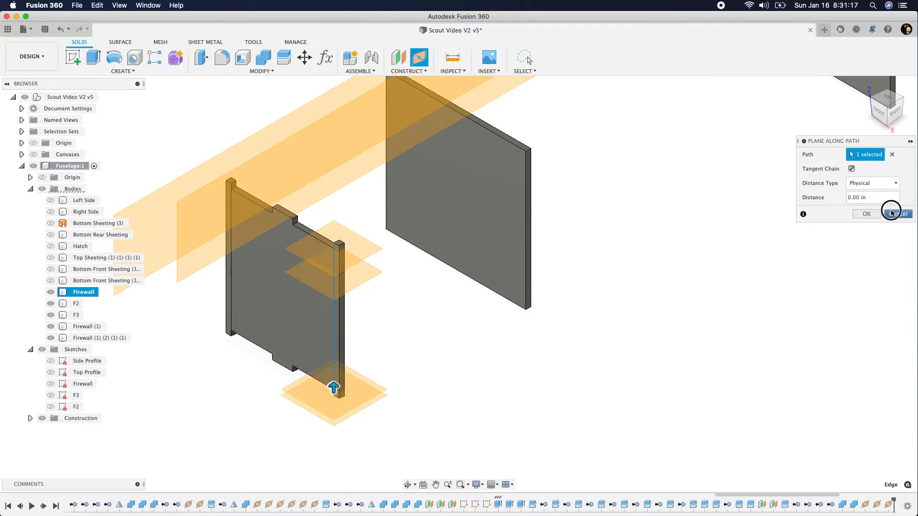
{"action": "left_click", "coordinate": [866, 214]}
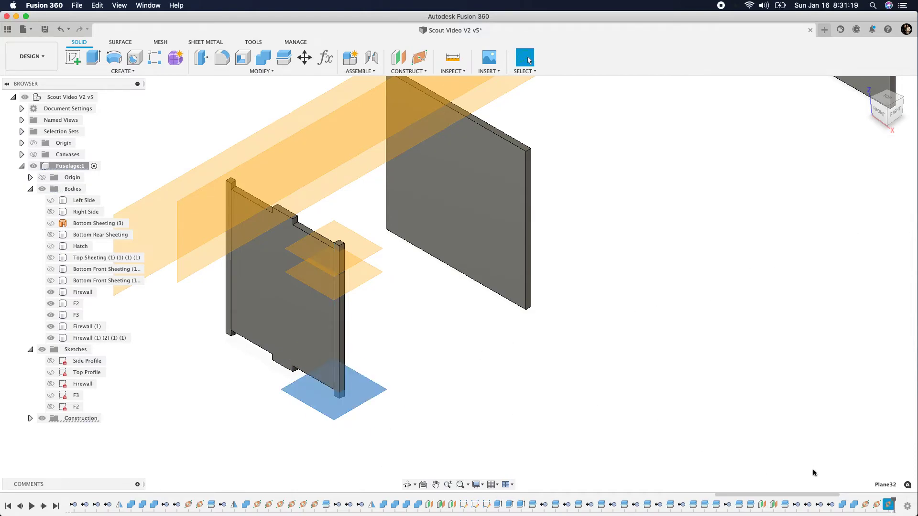
Edit the lower construction plane on the firewall's right strip and set its distance to .127+0.5 in
{"action": "right_click", "coordinate": [885, 507]}
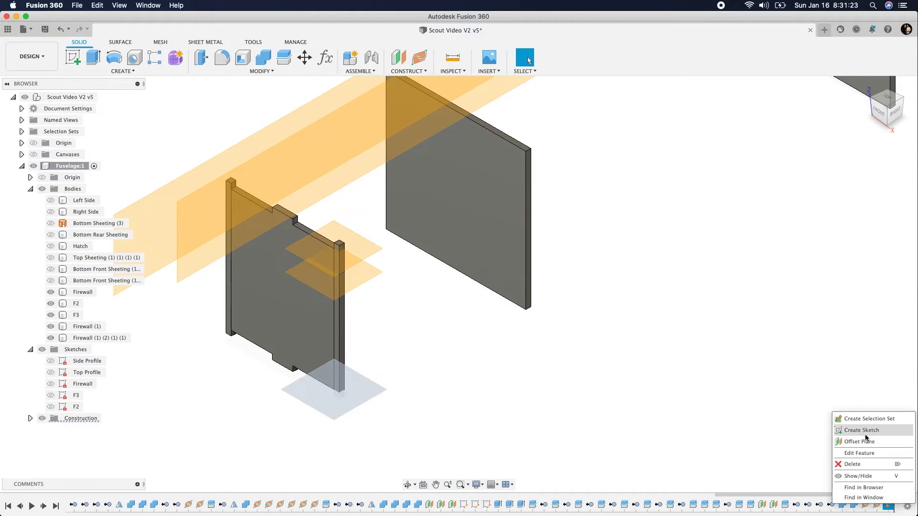
{"action": "left_click", "coordinate": [720, 449]}
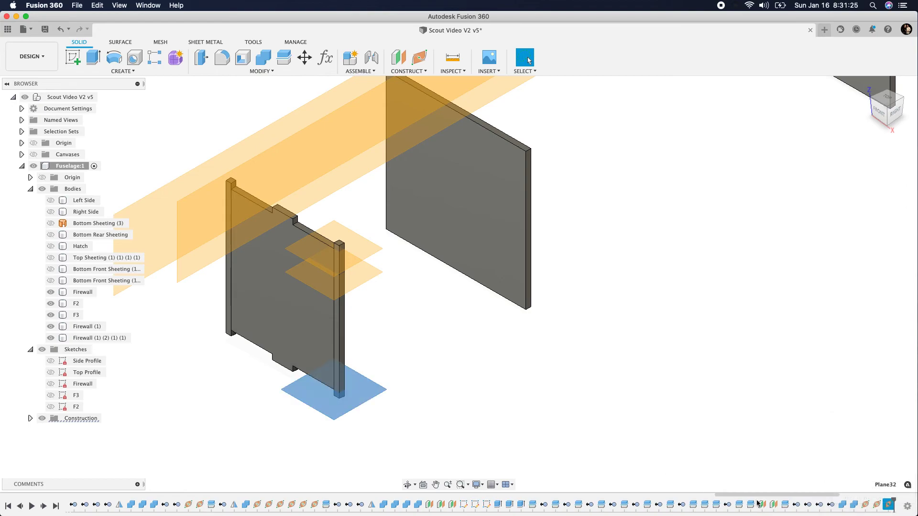
{"action": "right_click", "coordinate": [884, 503]}
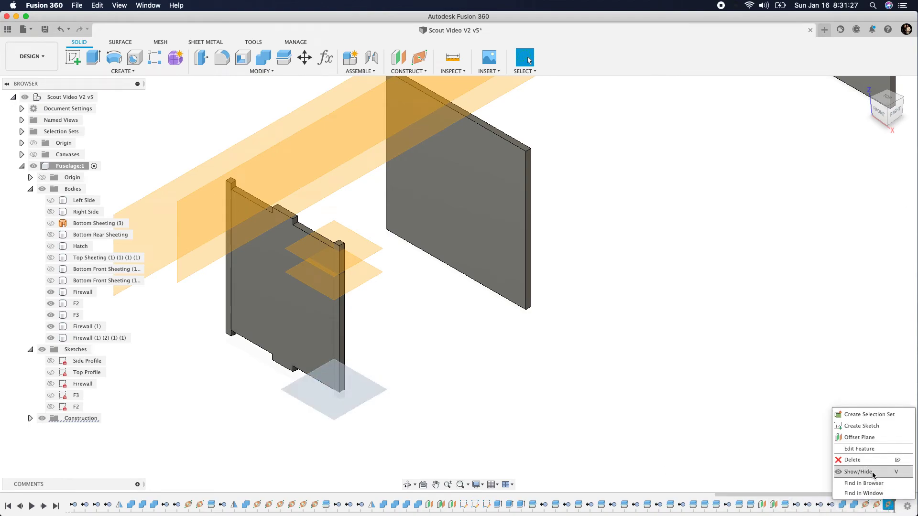
{"action": "left_click", "coordinate": [860, 449]}
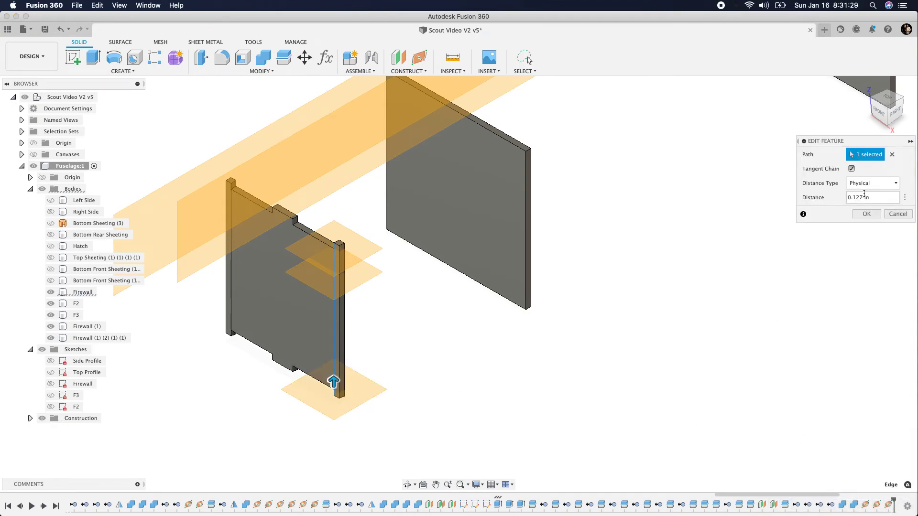
{"action": "left_click_drag", "start_coordinate": [854, 198], "coordinate": [900, 199]}
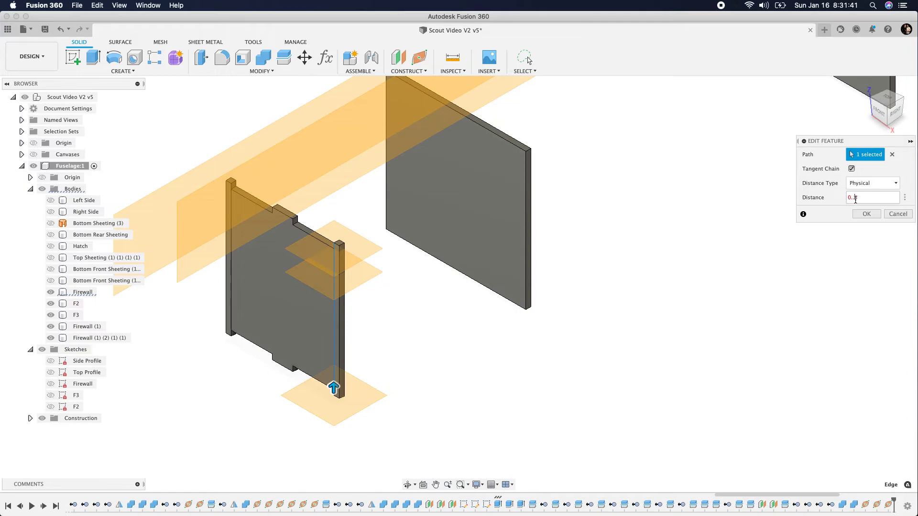
{"action": "type", "text": "5"}
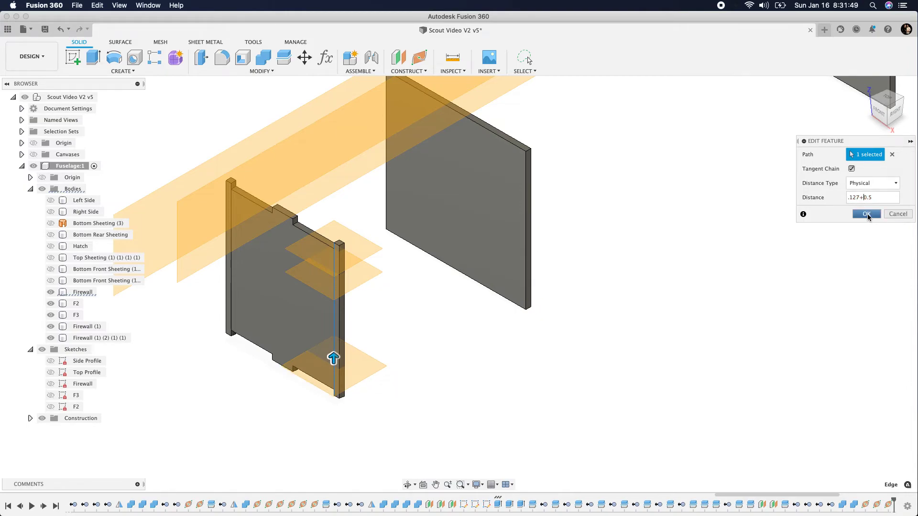
{"action": "left_click", "coordinate": [867, 214]}
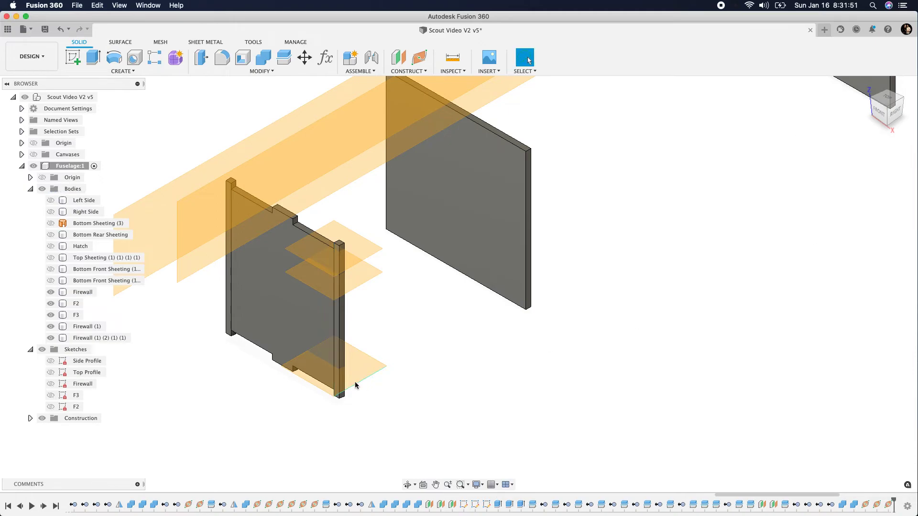
Add another plane near the lower end of the right strip's inner vertical edge, at a physical distance of 0.127 in
{"action": "left_click", "coordinate": [425, 62]}
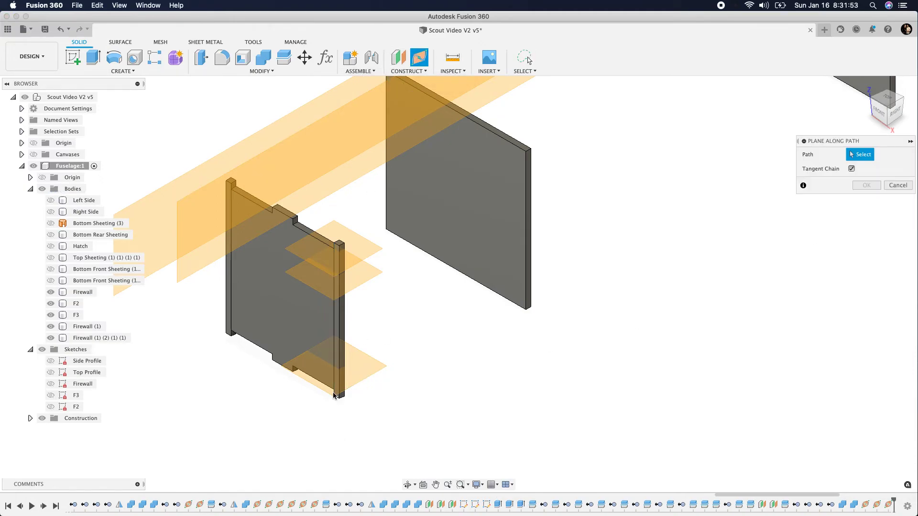
{"action": "left_click", "coordinate": [333, 325]}
{"action": "left_click_drag", "start_coordinate": [333, 325], "coordinate": [339, 390]}
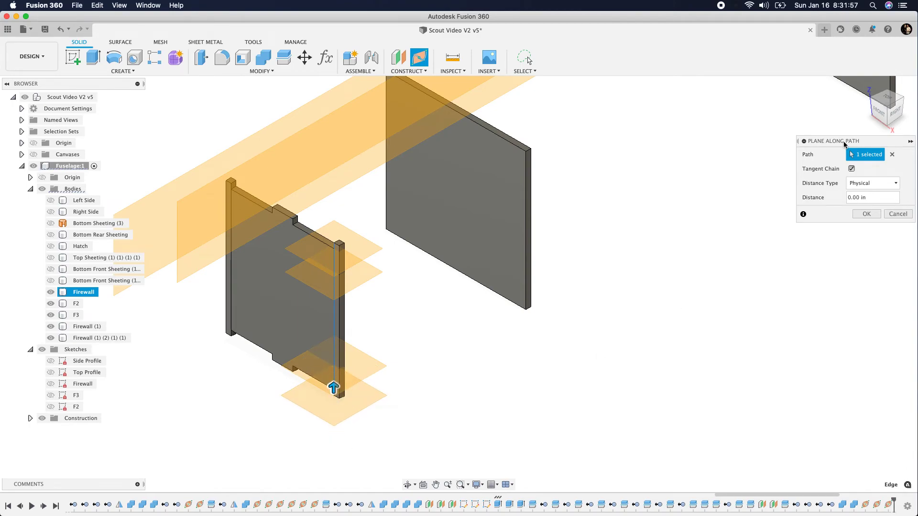
{"action": "left_click_drag", "start_coordinate": [884, 113], "coordinate": [880, 94]}
{"action": "scroll", "coordinate": [350, 263], "scroll_direction": "up", "scroll_amount": 5}
{"action": "scroll", "coordinate": [351, 266], "scroll_direction": "up", "scroll_amount": 3}
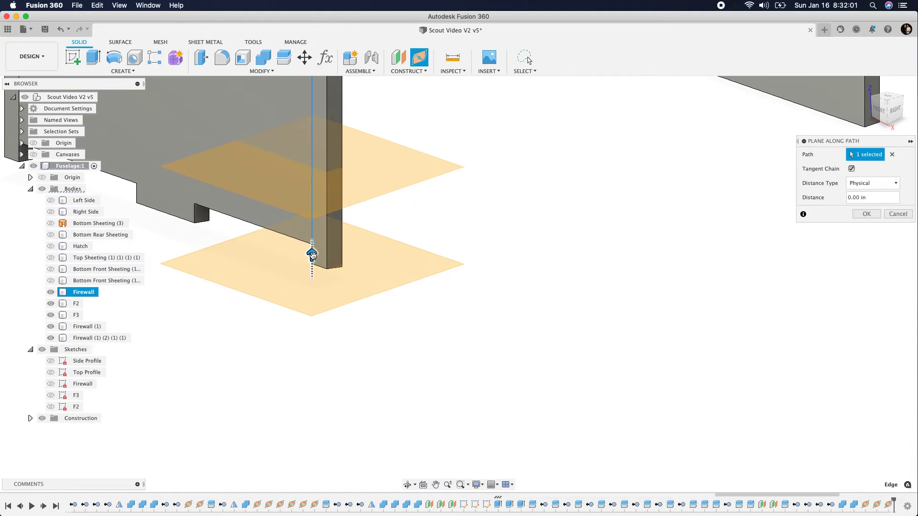
{"action": "left_click", "coordinate": [878, 115]}
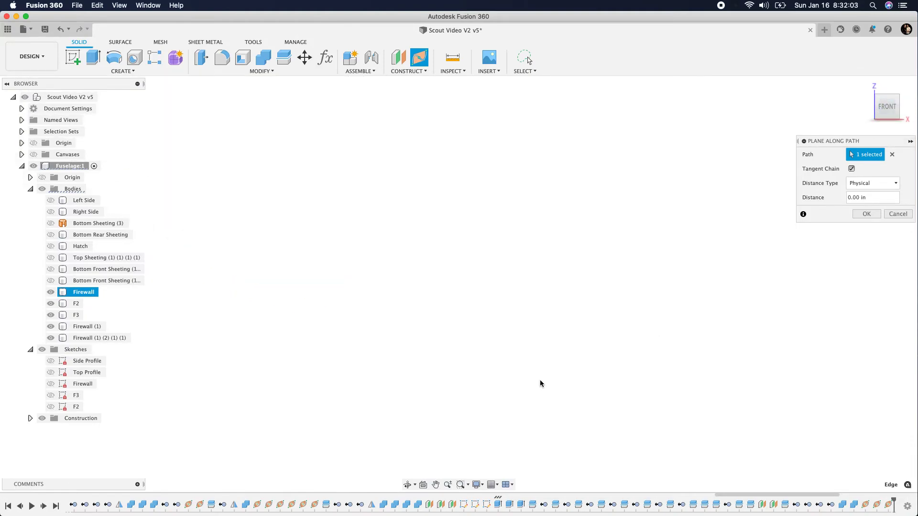
{"action": "scroll", "coordinate": [672, 245], "scroll_direction": "up", "scroll_amount": 3}
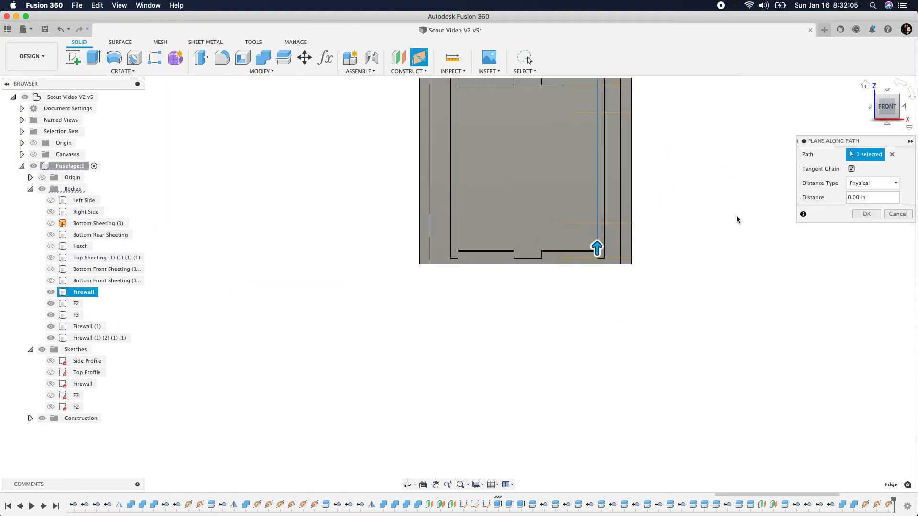
{"action": "scroll", "coordinate": [603, 252], "scroll_direction": "up", "scroll_amount": 2}
{"action": "left_click_drag", "start_coordinate": [597, 249], "coordinate": [597, 237]}
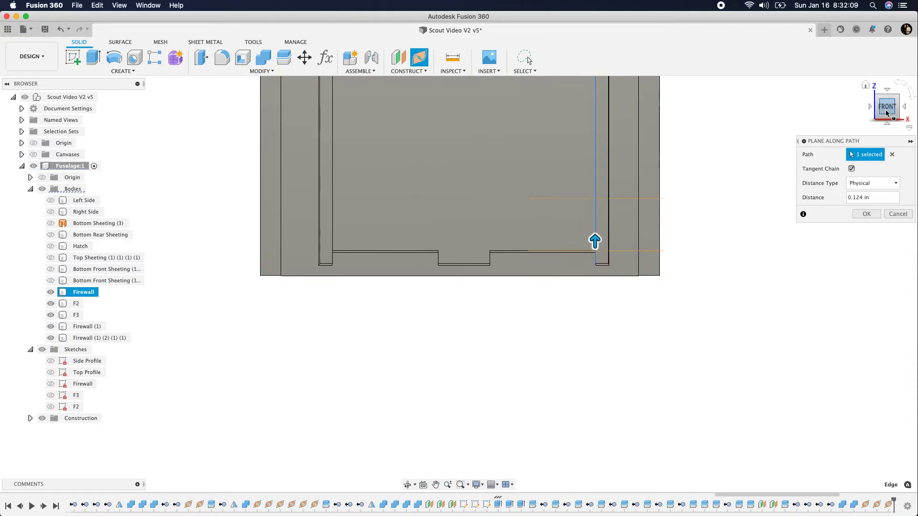
{"action": "left_click_drag", "start_coordinate": [885, 103], "coordinate": [858, 111]}
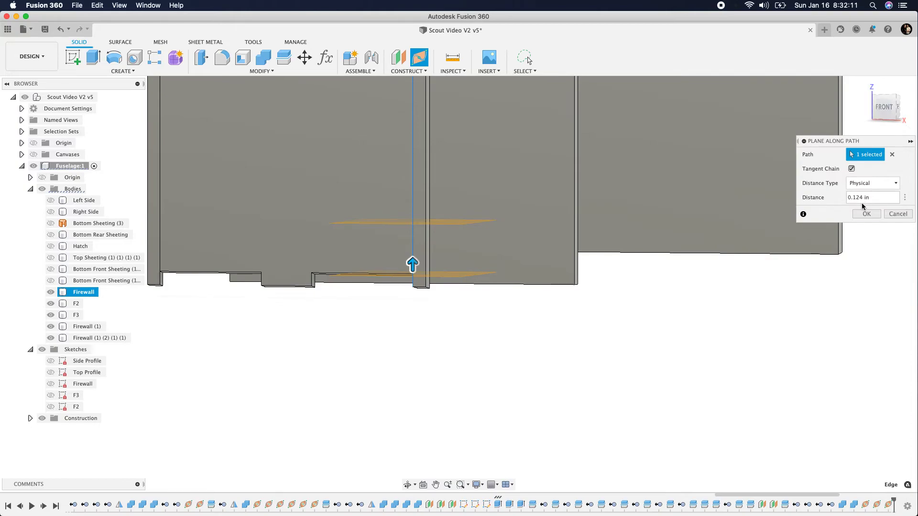
{"action": "left_click_drag", "start_coordinate": [860, 200], "coordinate": [871, 197]}
{"action": "left_click", "coordinate": [866, 214]}
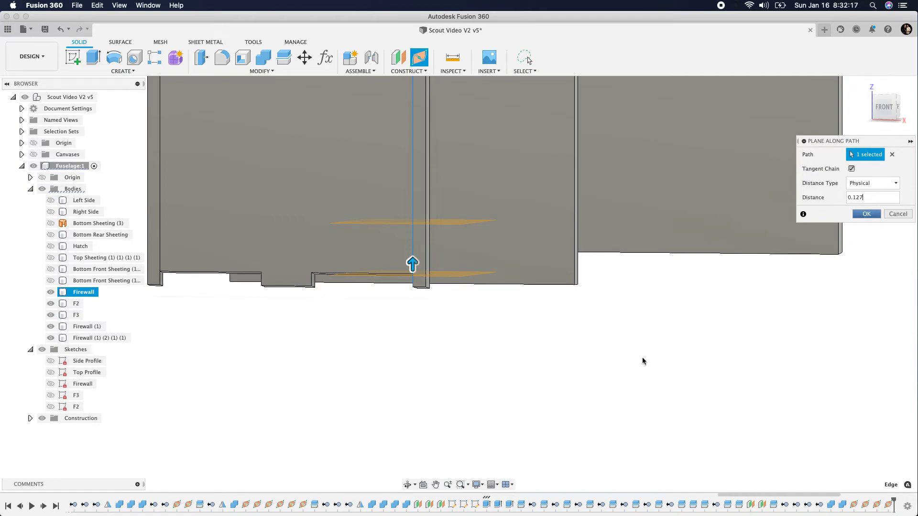
Split the firewall's right strip body using all four horizontal construction planes as splitting tools
{"action": "scroll", "coordinate": [641, 357], "scroll_direction": "down", "scroll_amount": 5}
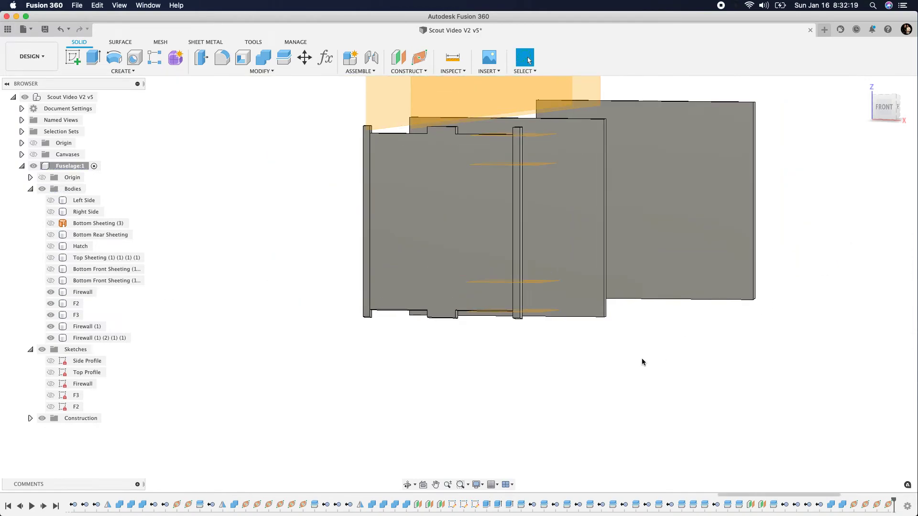
{"action": "left_click", "coordinate": [284, 57]}
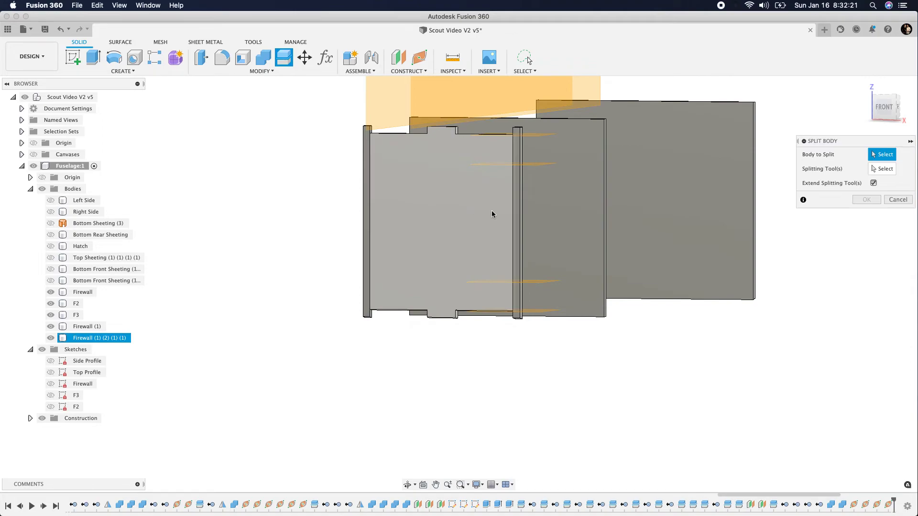
{"action": "left_click", "coordinate": [517, 213]}
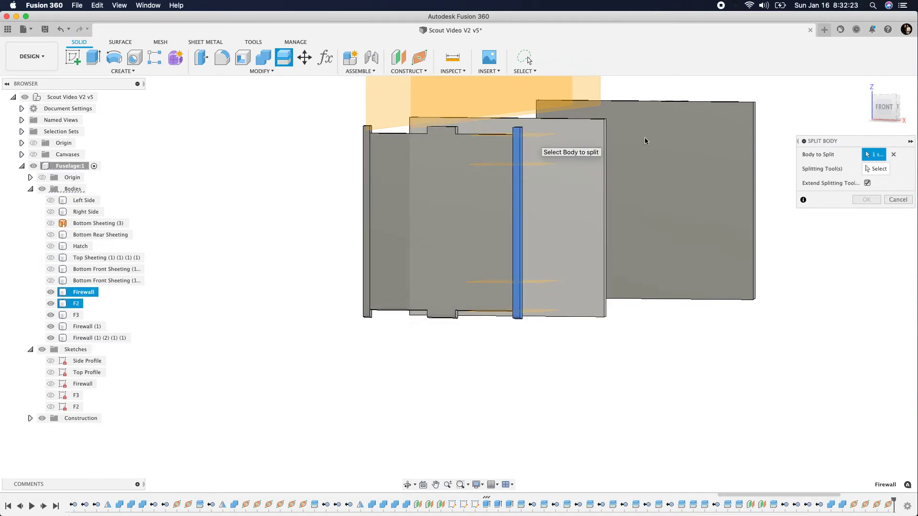
{"action": "left_click", "coordinate": [875, 168]}
{"action": "left_click", "coordinate": [537, 134]}
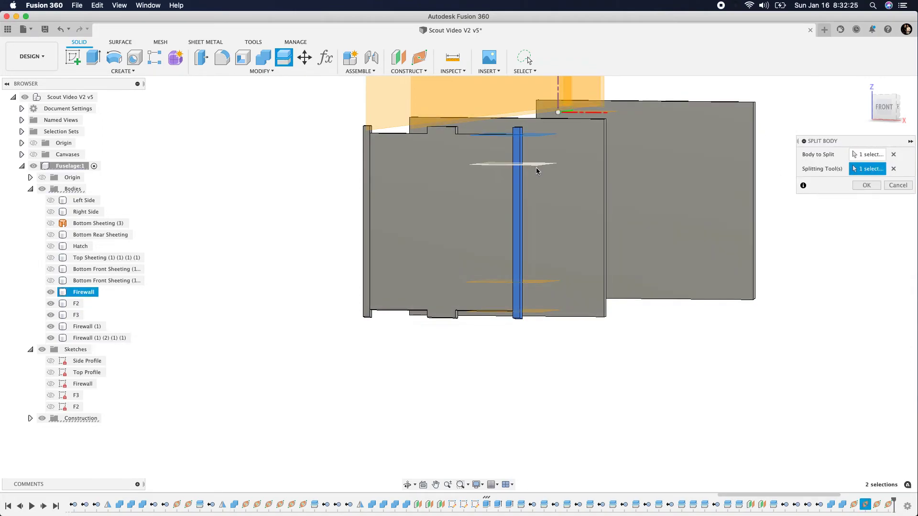
{"action": "left_click", "coordinate": [538, 164]}
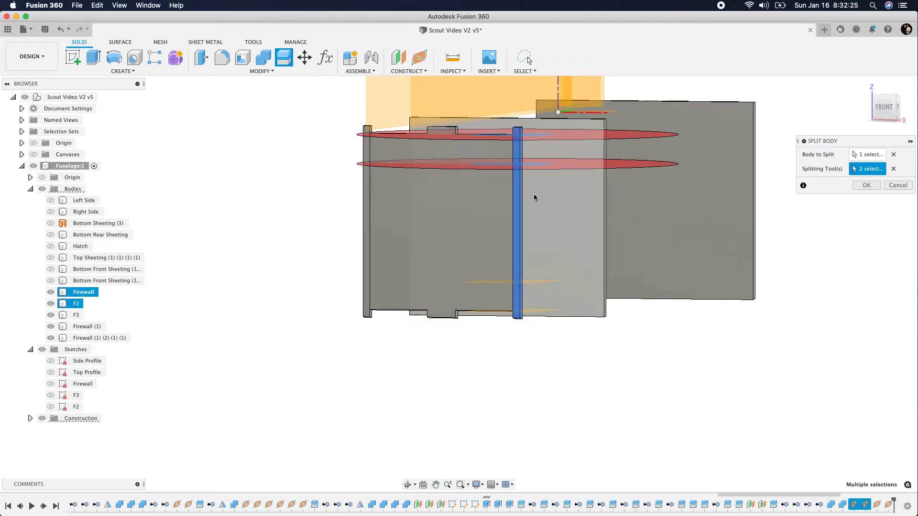
{"action": "left_click", "coordinate": [535, 282]}
{"action": "left_click", "coordinate": [539, 311]}
{"action": "left_click", "coordinate": [866, 185]}
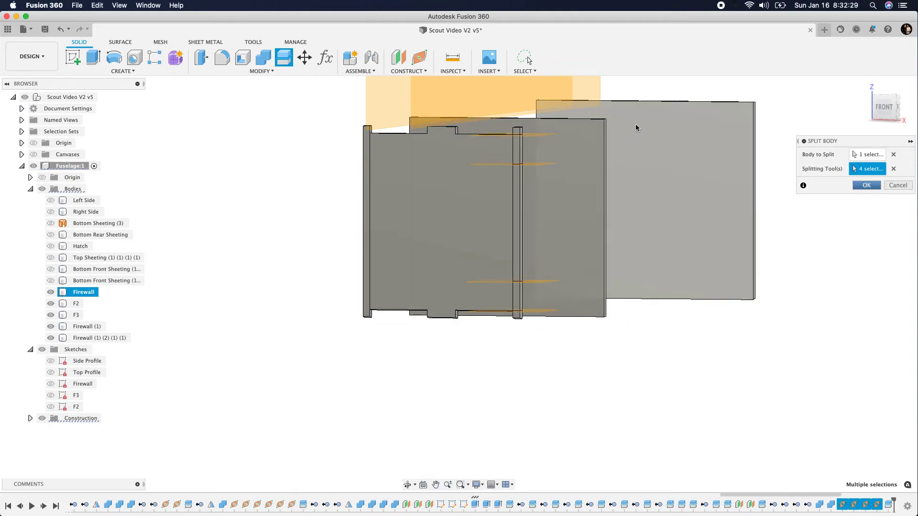
Remove the middle, top end and bottom end pieces of the split right firewall strip with Remove
{"action": "scroll", "coordinate": [501, 210], "scroll_direction": "up", "scroll_amount": 3}
{"action": "left_click", "coordinate": [512, 217]}
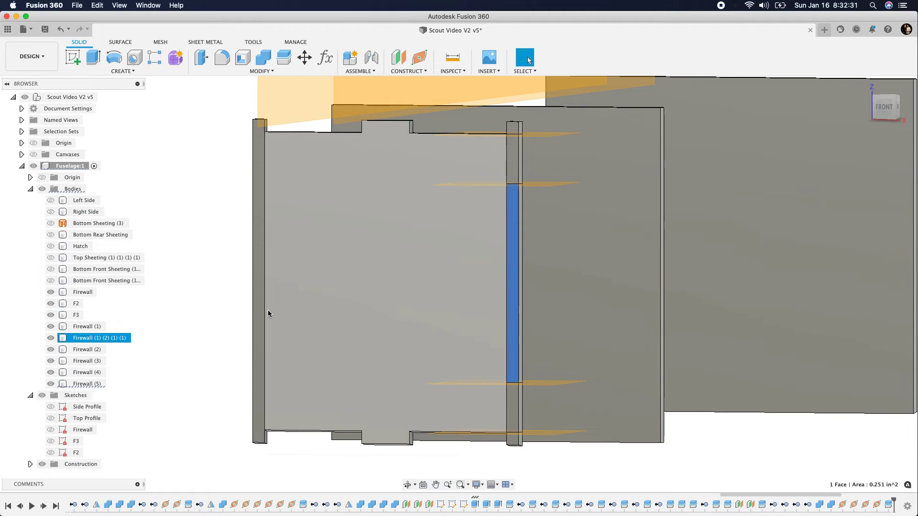
{"action": "right_click", "coordinate": [82, 384]}
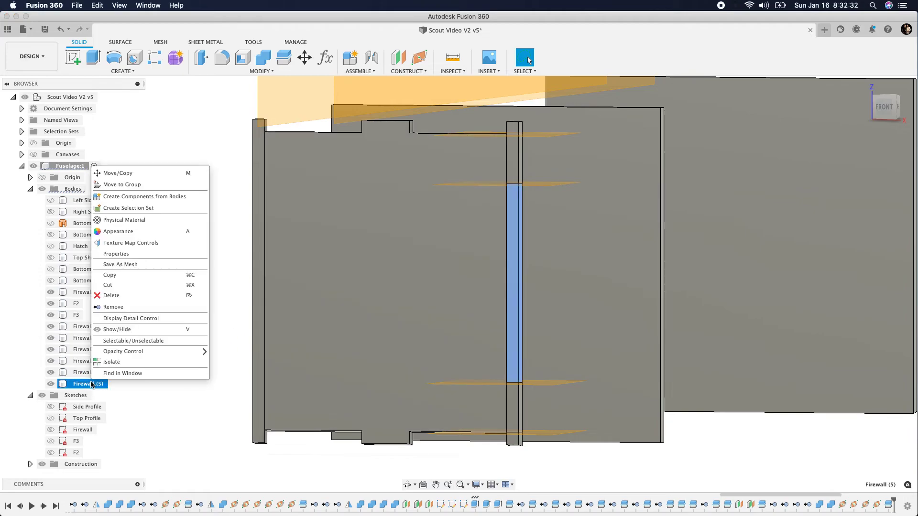
{"action": "left_click", "coordinate": [123, 308]}
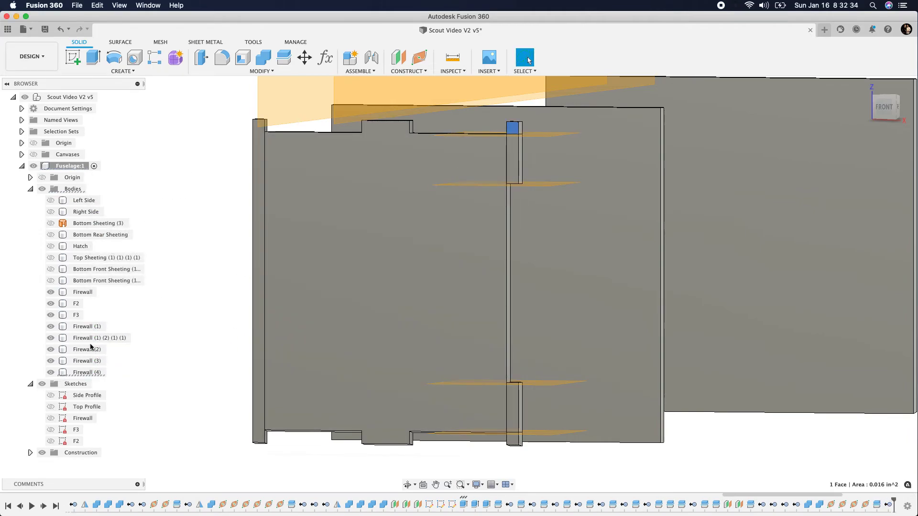
{"action": "right_click", "coordinate": [83, 372]}
{"action": "left_click", "coordinate": [124, 298]}
{"action": "left_click", "coordinate": [514, 439]}
{"action": "right_click", "coordinate": [79, 293]}
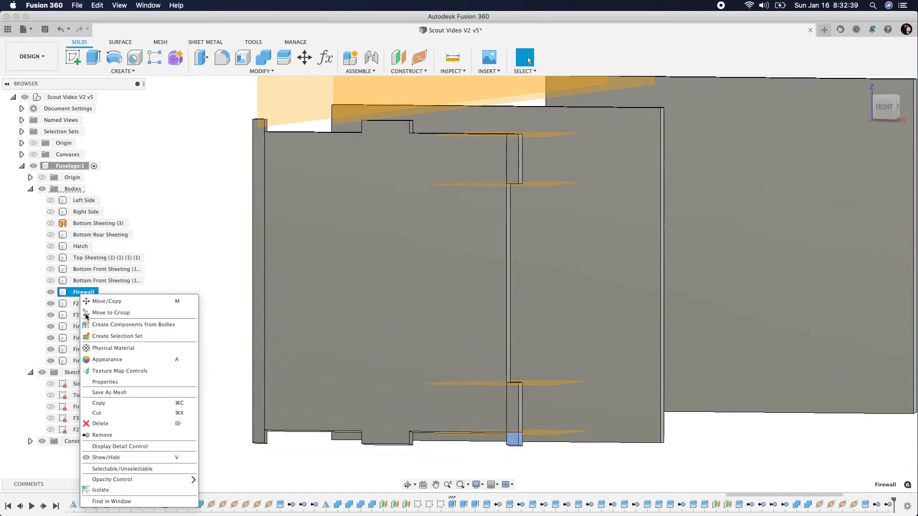
{"action": "left_click", "coordinate": [102, 435]}
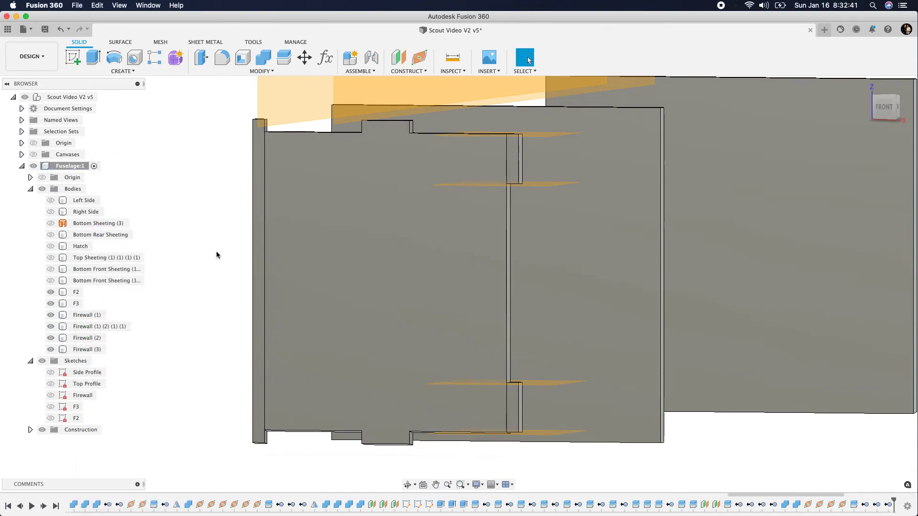
Remove the full-height strip body on the firewall's left edge with Remove
{"action": "left_click", "coordinate": [257, 237]}
{"action": "right_click", "coordinate": [89, 317]}
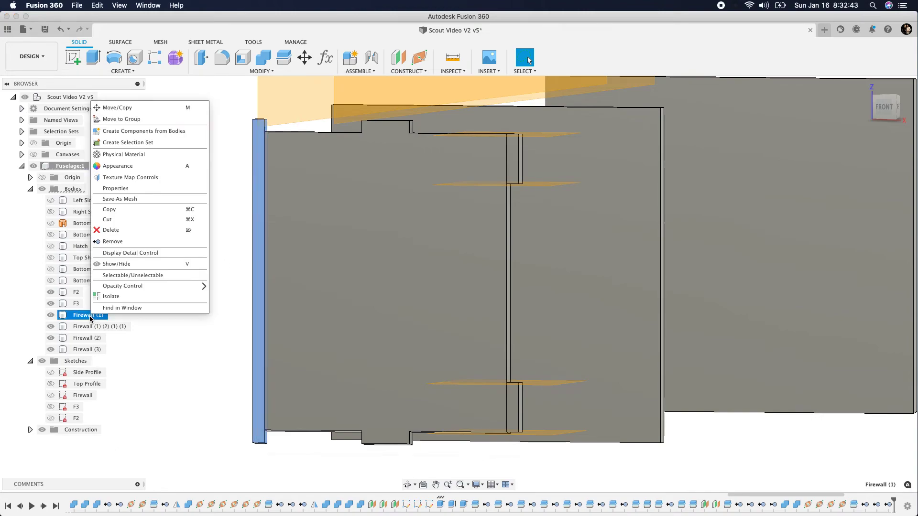
{"action": "left_click", "coordinate": [112, 241]}
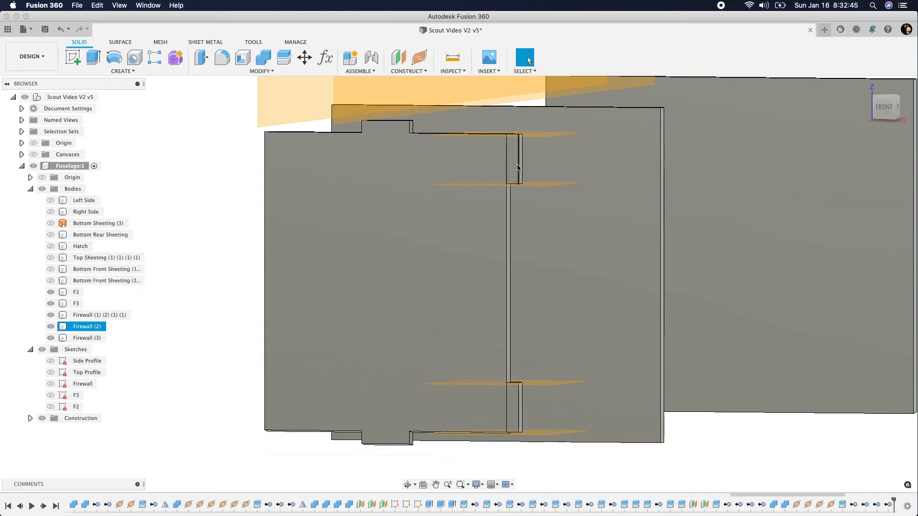
Hide the construction planes and mirror the firewall's two right tab bodies across the vertical YZ origin plane as new bodies
{"action": "key", "text": "s"}
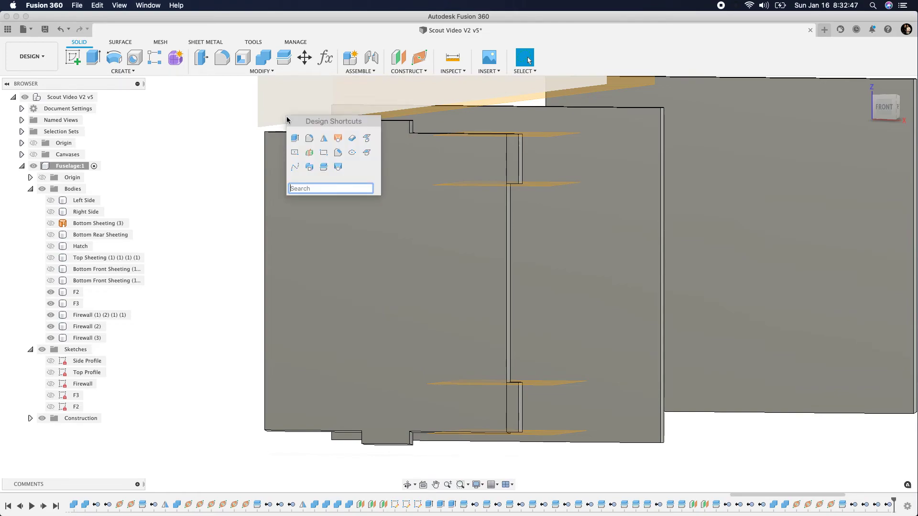
{"action": "left_click", "coordinate": [324, 139]}
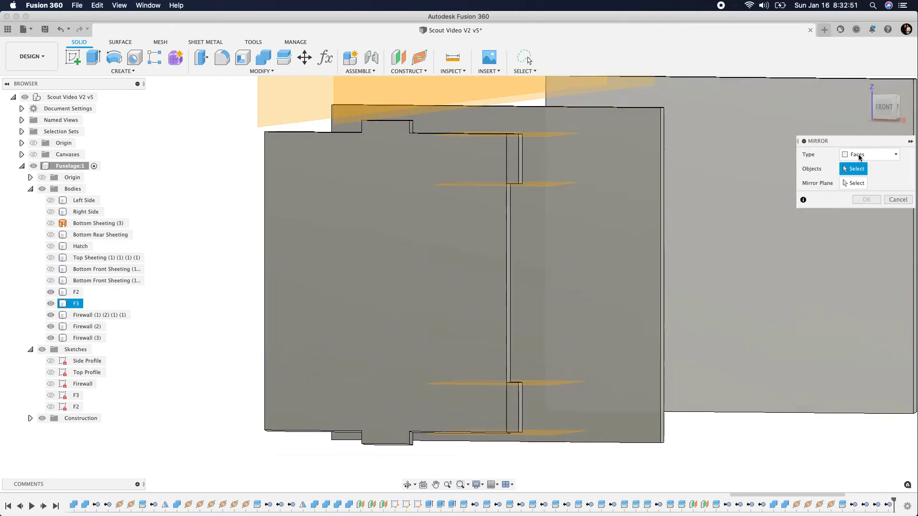
{"action": "left_click", "coordinate": [863, 154]}
{"action": "left_click", "coordinate": [859, 178]}
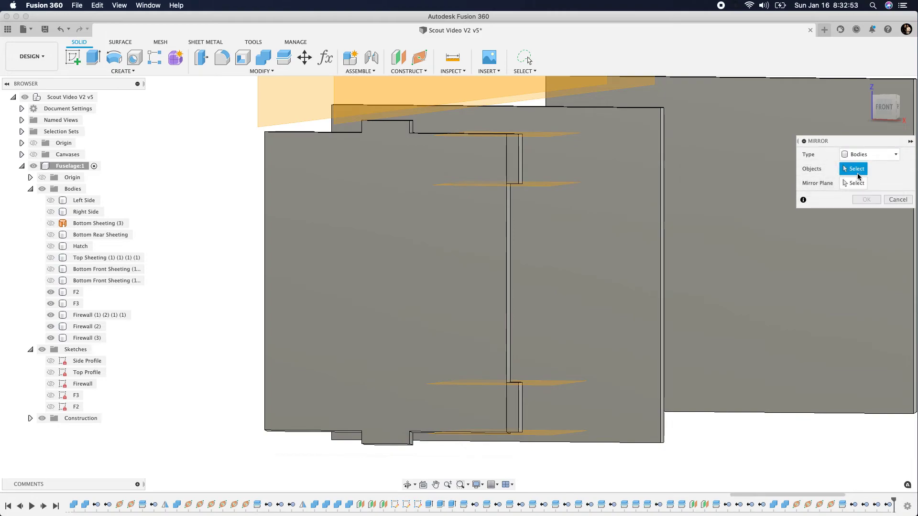
{"action": "left_click", "coordinate": [514, 168]}
{"action": "left_click", "coordinate": [514, 405]}
{"action": "left_click", "coordinate": [854, 183]}
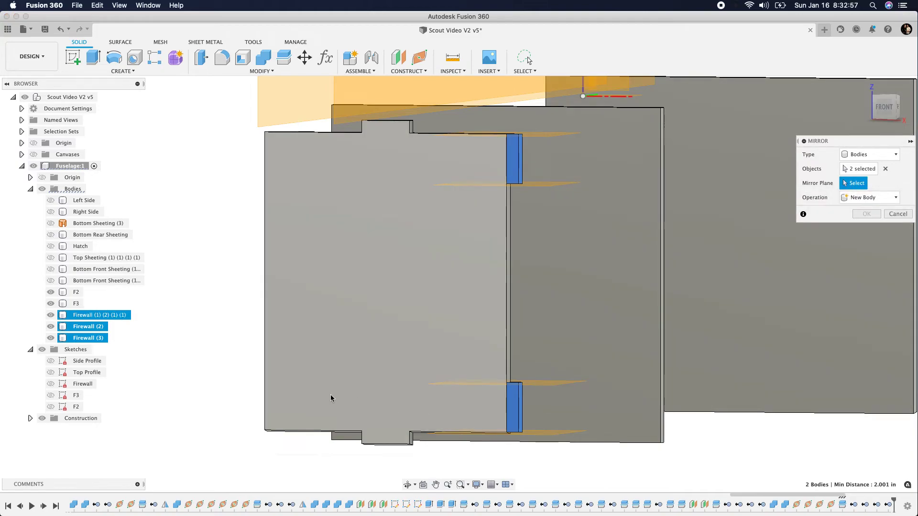
{"action": "scroll", "coordinate": [411, 370], "scroll_direction": "down", "scroll_amount": 3}
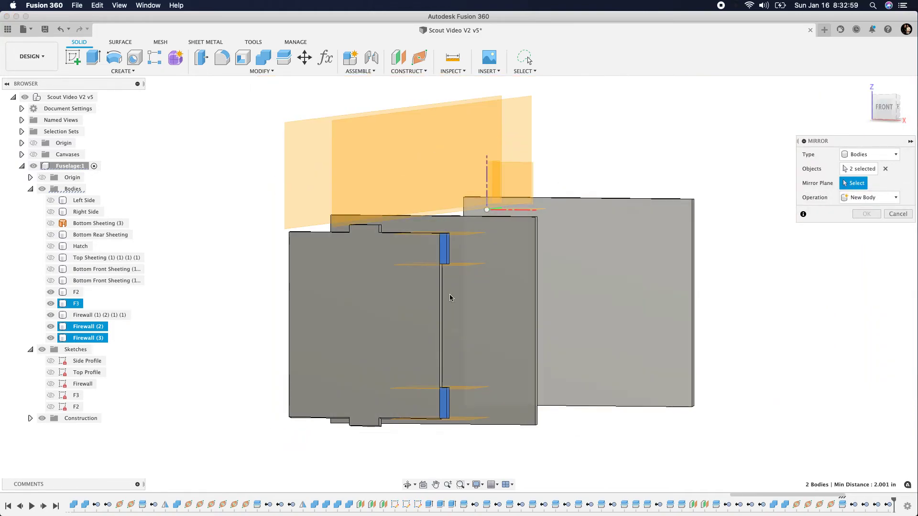
{"action": "left_click", "coordinate": [44, 419]}
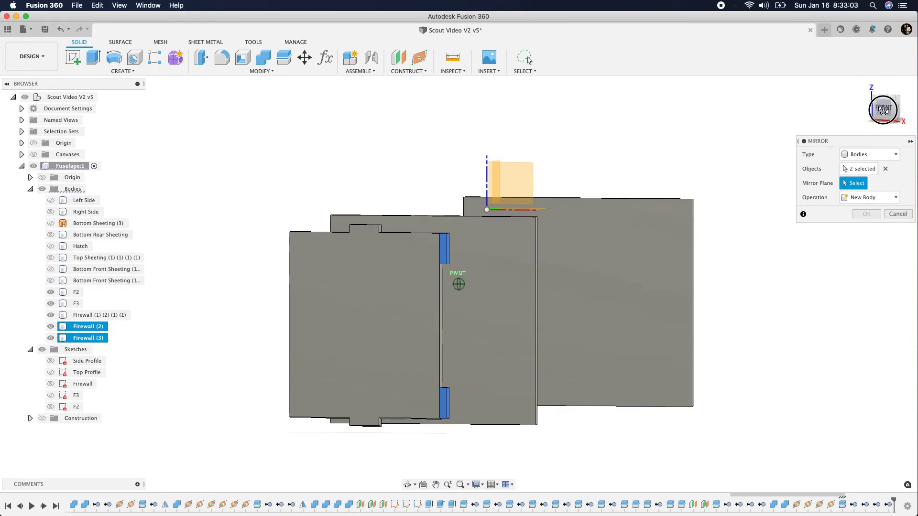
{"action": "middle_click_drag", "start_coordinate": [459, 280], "coordinate": [521, 159], "text": "shift"}
{"action": "left_click", "coordinate": [521, 159]}
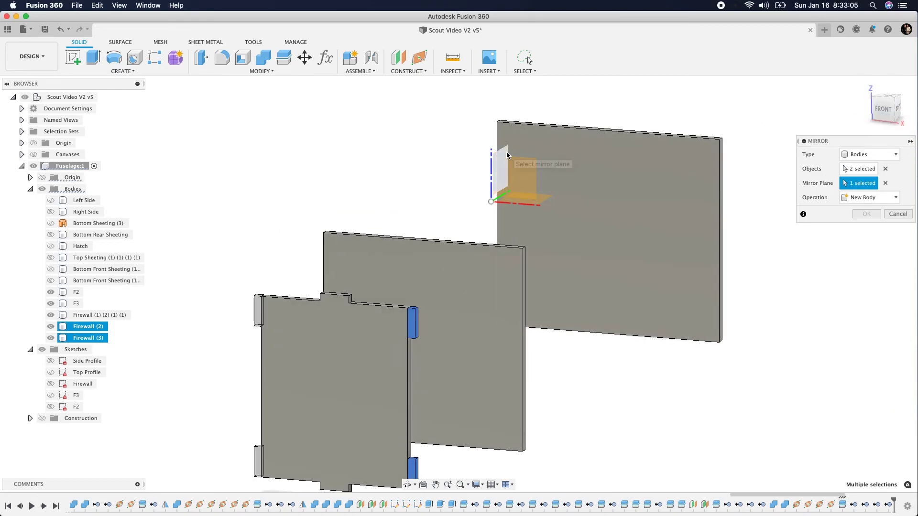
{"action": "left_click", "coordinate": [866, 214]}
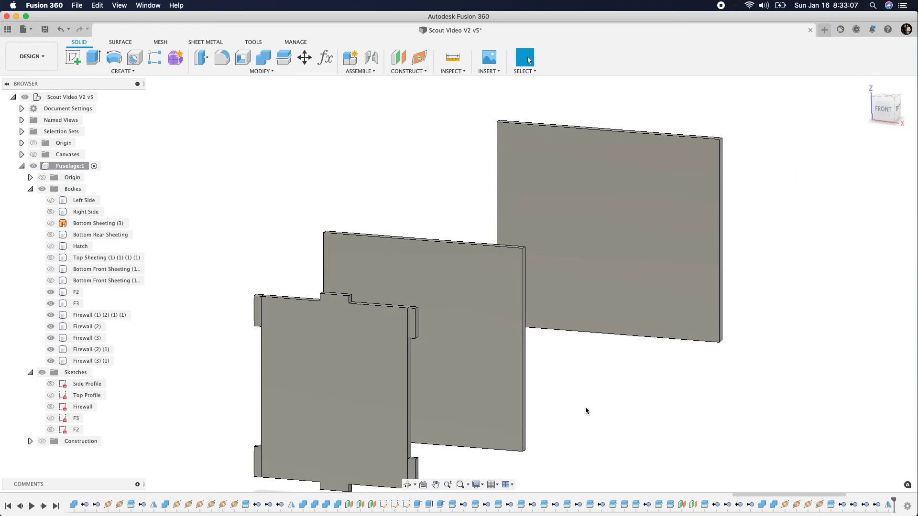
Combine the main firewall body with its four side tabs using the Join operation and Keep Tools enabled
{"action": "left_click", "coordinate": [263, 57]}
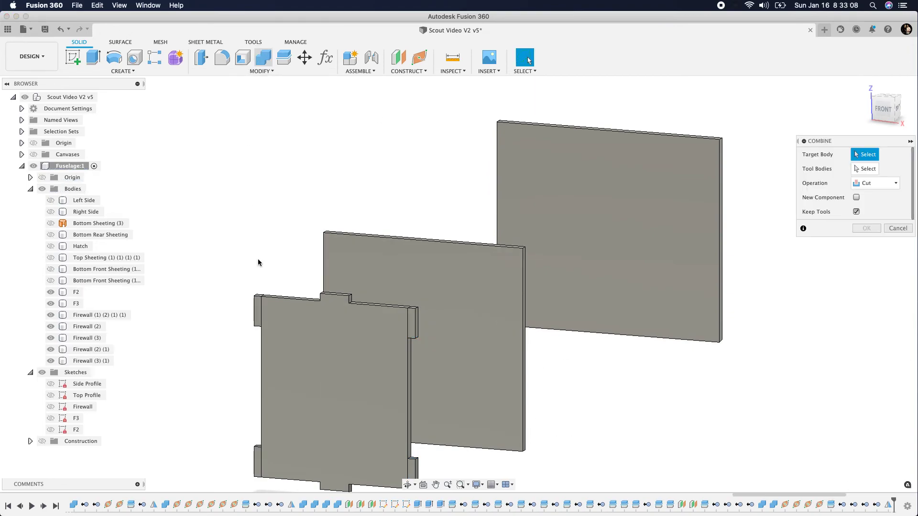
{"action": "left_click", "coordinate": [305, 359]}
{"action": "left_click", "coordinate": [882, 183]}
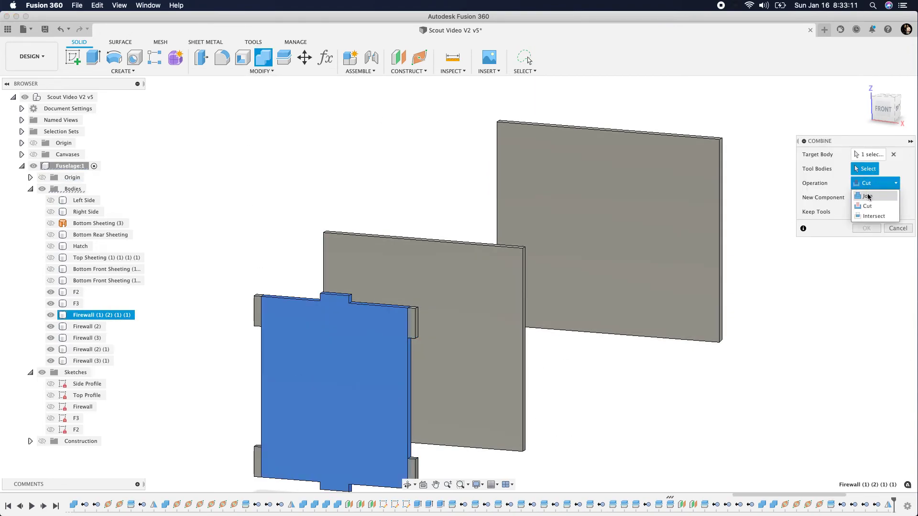
{"action": "left_click", "coordinate": [867, 191]}
{"action": "left_click", "coordinate": [417, 331]}
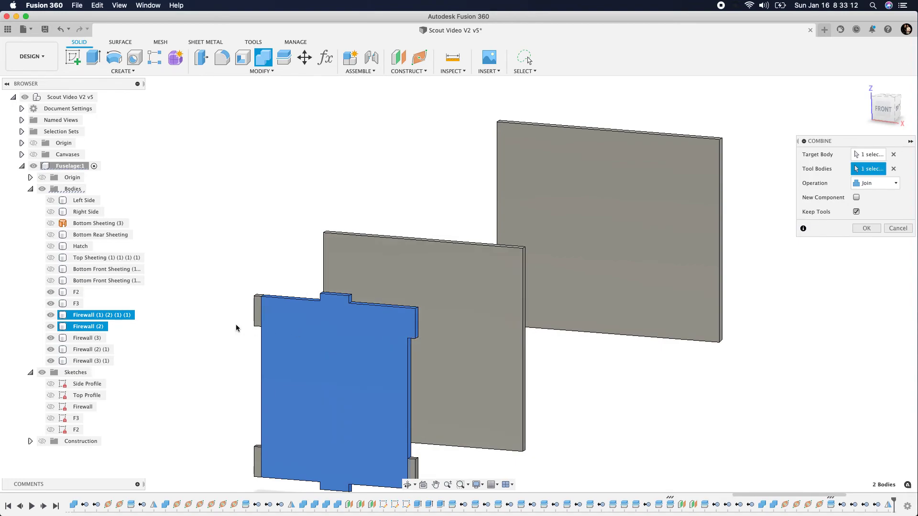
{"action": "left_click", "coordinate": [257, 311]}
{"action": "left_click", "coordinate": [257, 461]}
{"action": "left_click", "coordinate": [412, 469]}
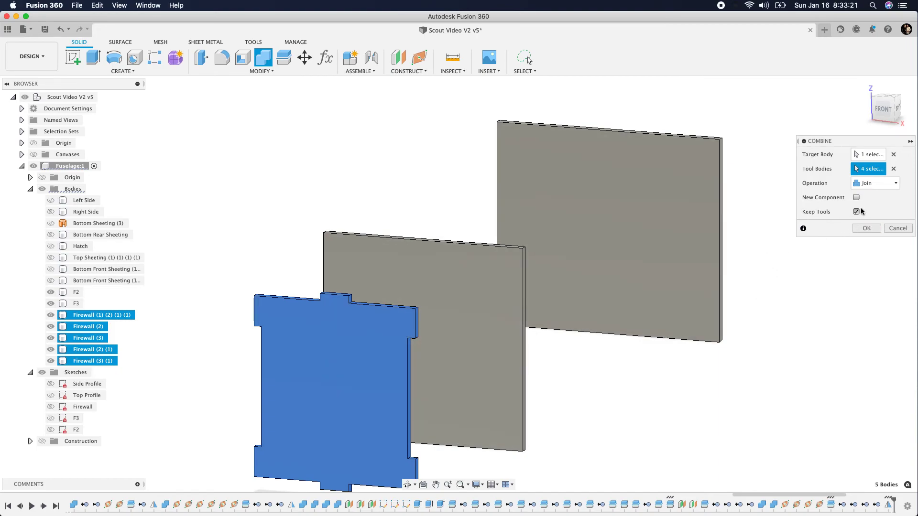
{"action": "left_click", "coordinate": [865, 230]}
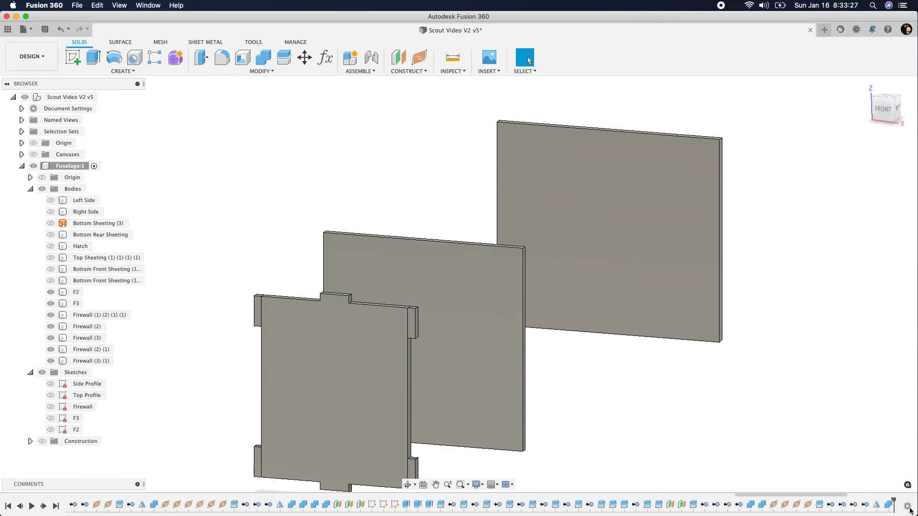
Edit the latest firewall Combine feature to turn off Keep Tools
{"action": "right_click", "coordinate": [885, 508]}
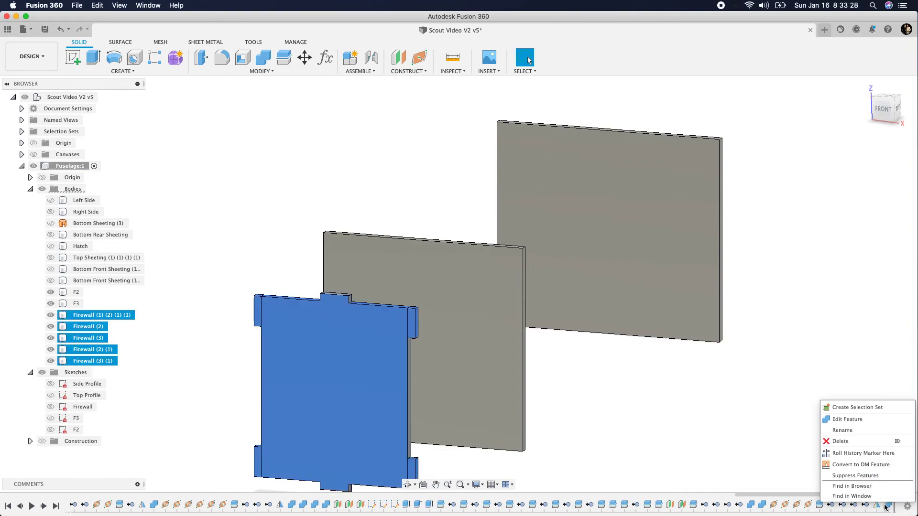
{"action": "left_click", "coordinate": [857, 421]}
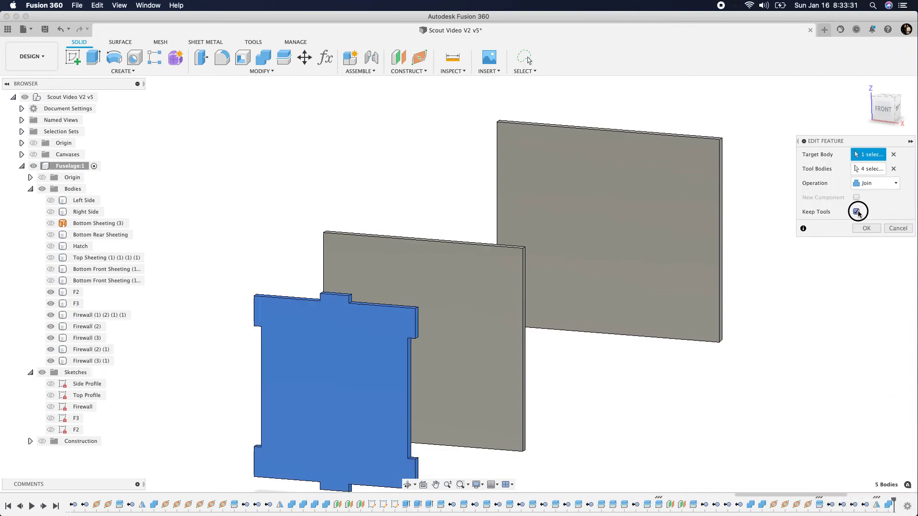
{"action": "left_click", "coordinate": [866, 228]}
{"action": "left_click", "coordinate": [363, 469]}
{"action": "left_click", "coordinate": [450, 314]}
{"action": "left_click", "coordinate": [212, 185]}
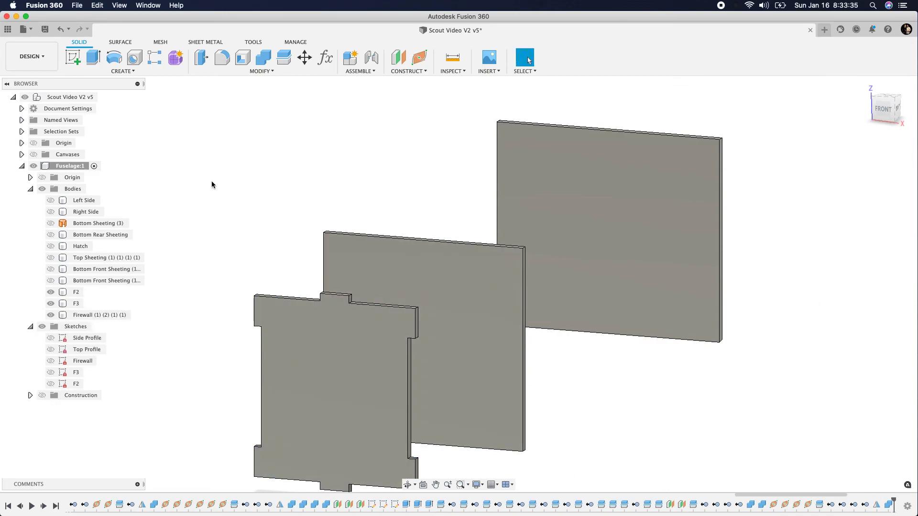
Show both fuselage sides and cut the Left Side body with the firewall using Combine, keeping the tool body
{"action": "left_click", "coordinate": [50, 212]}
{"action": "left_click", "coordinate": [51, 201]}
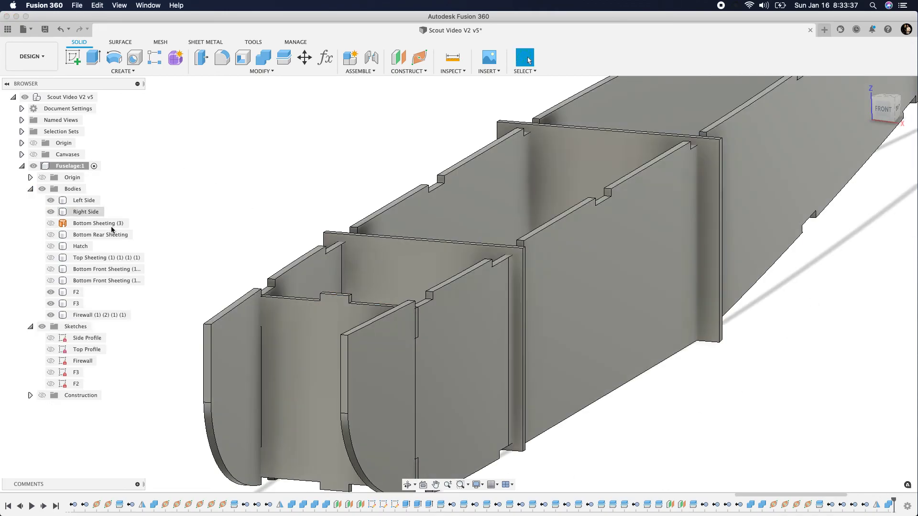
{"action": "left_click", "coordinate": [263, 58]}
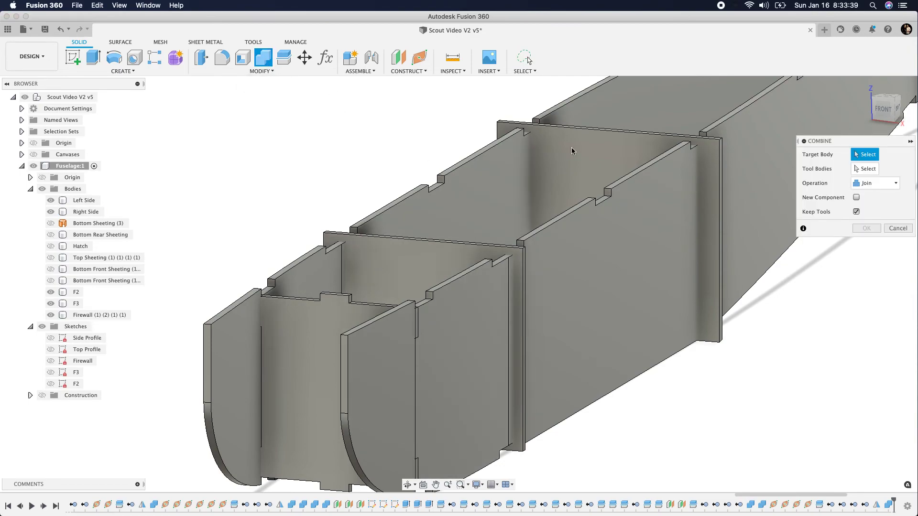
{"action": "left_click", "coordinate": [875, 183]}
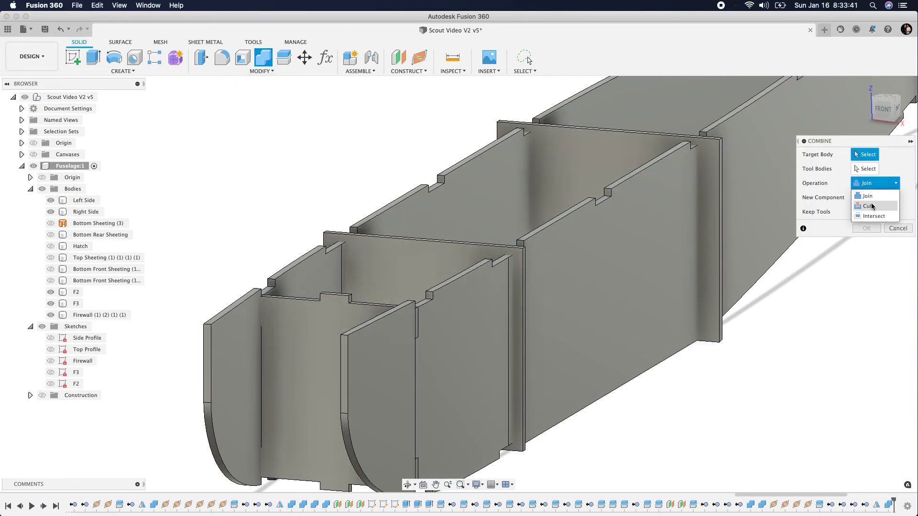
{"action": "left_click", "coordinate": [872, 207]}
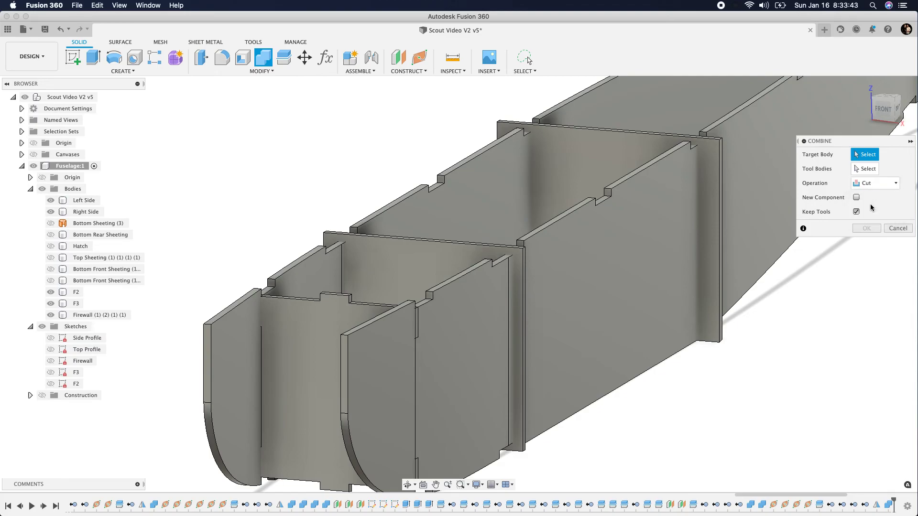
{"action": "left_click", "coordinate": [444, 372]}
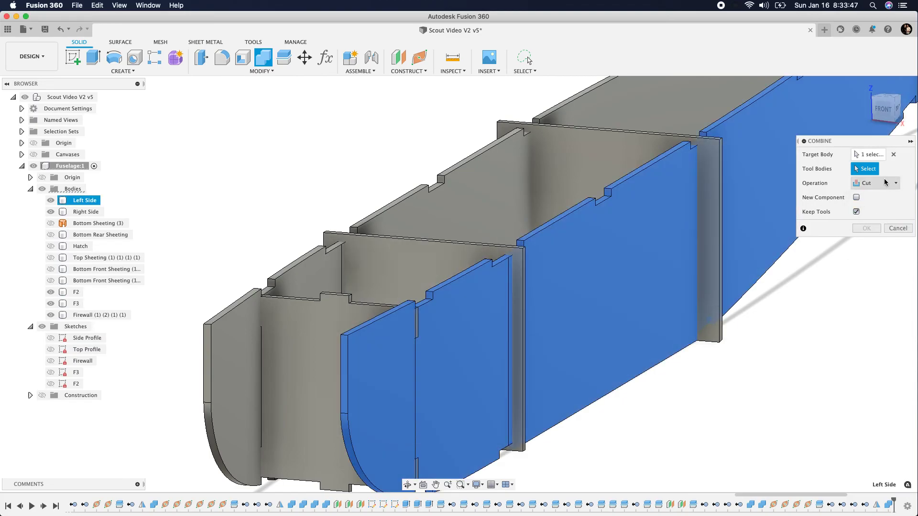
{"action": "left_click", "coordinate": [298, 411]}
{"action": "left_click", "coordinate": [866, 228]}
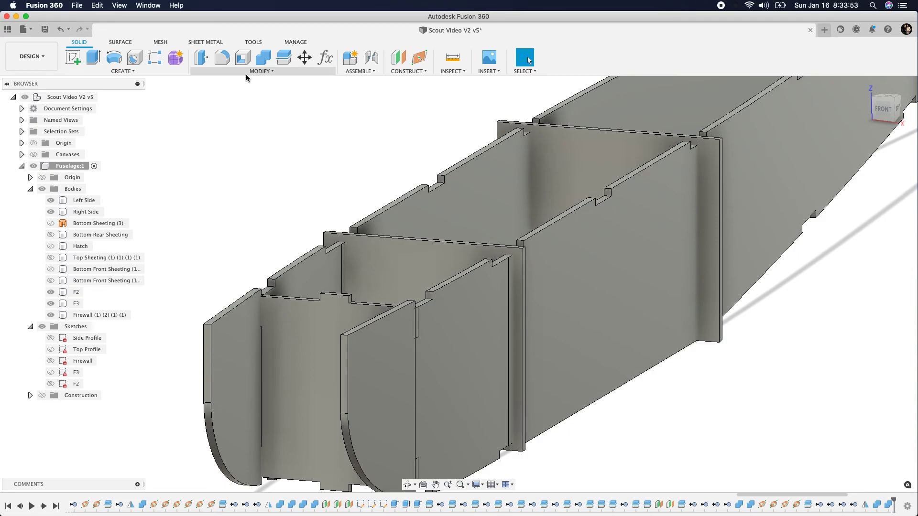
Cut the Right Side body with the firewall using Combine, keeping the tool body
{"action": "left_click", "coordinate": [263, 58]}
{"action": "left_click", "coordinate": [223, 350]}
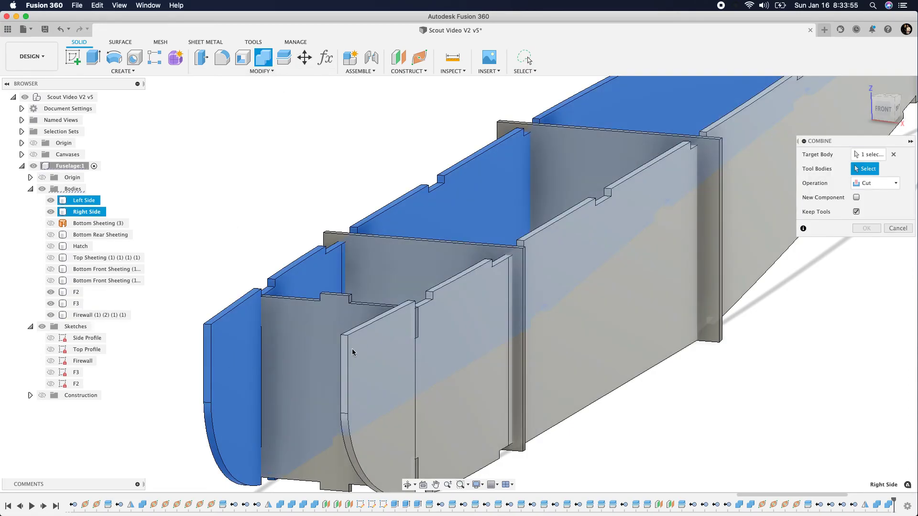
{"action": "left_click", "coordinate": [318, 334]}
{"action": "left_click", "coordinate": [866, 228]}
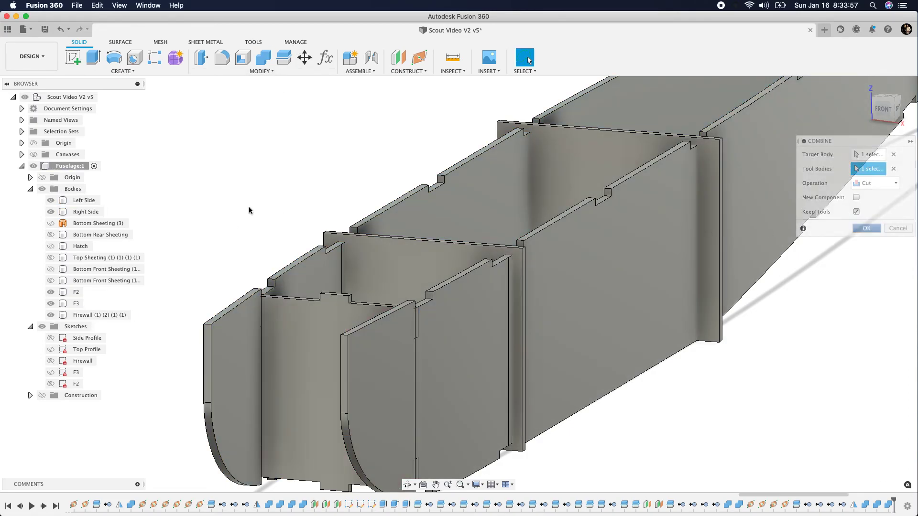
Show the first Bottom Front Sheeting body and cut it with the firewall using Combine, keeping the tool body
{"action": "scroll", "coordinate": [205, 188], "scroll_direction": "up", "scroll_amount": 5}
{"action": "scroll", "coordinate": [204, 188], "scroll_direction": "down", "scroll_amount": 5}
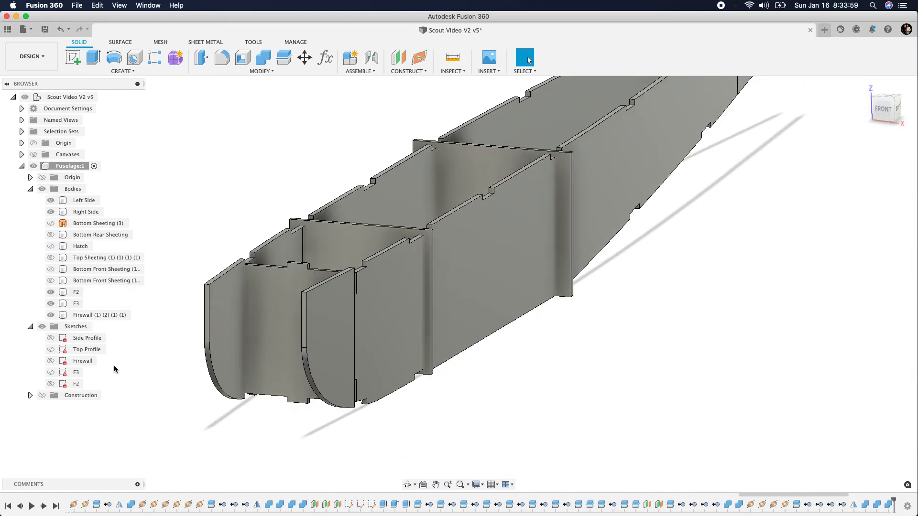
{"action": "left_click", "coordinate": [95, 269]}
{"action": "left_click", "coordinate": [51, 269]}
{"action": "left_click", "coordinate": [49, 271]}
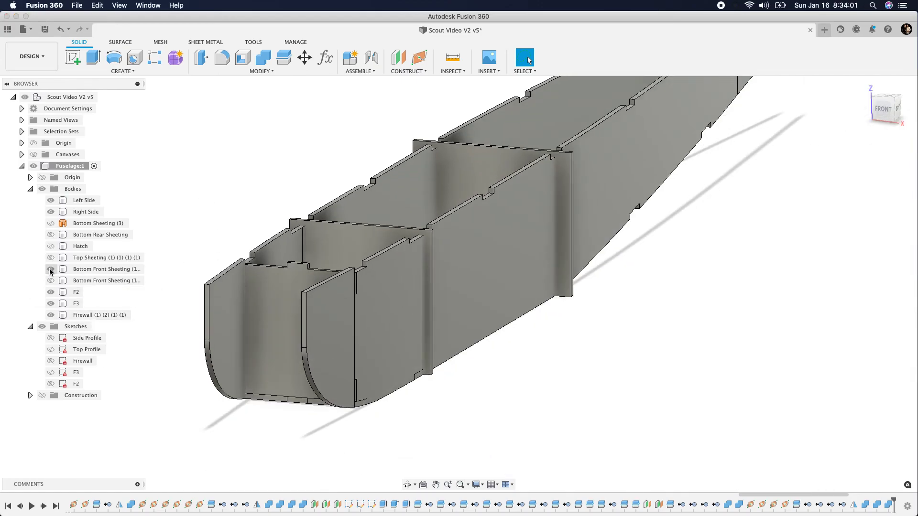
{"action": "left_click", "coordinate": [264, 57]}
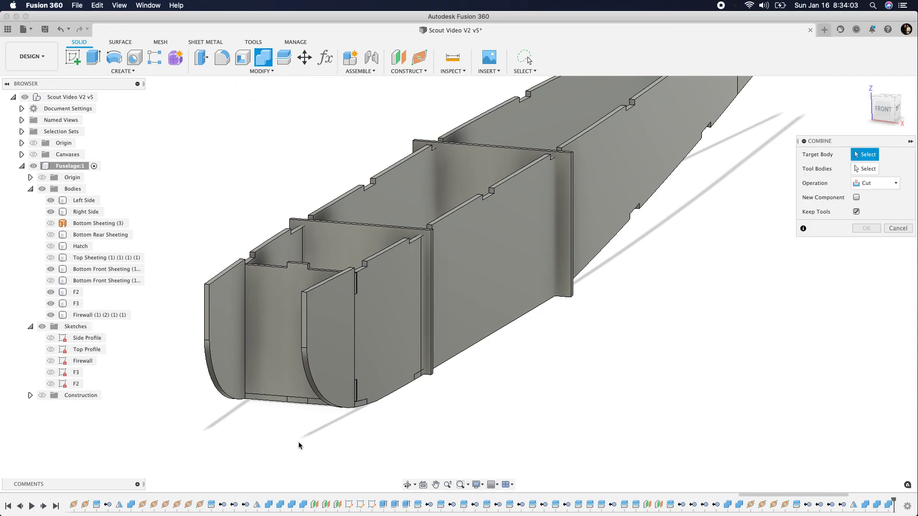
{"action": "left_click", "coordinate": [316, 403]}
{"action": "left_click", "coordinate": [275, 370]}
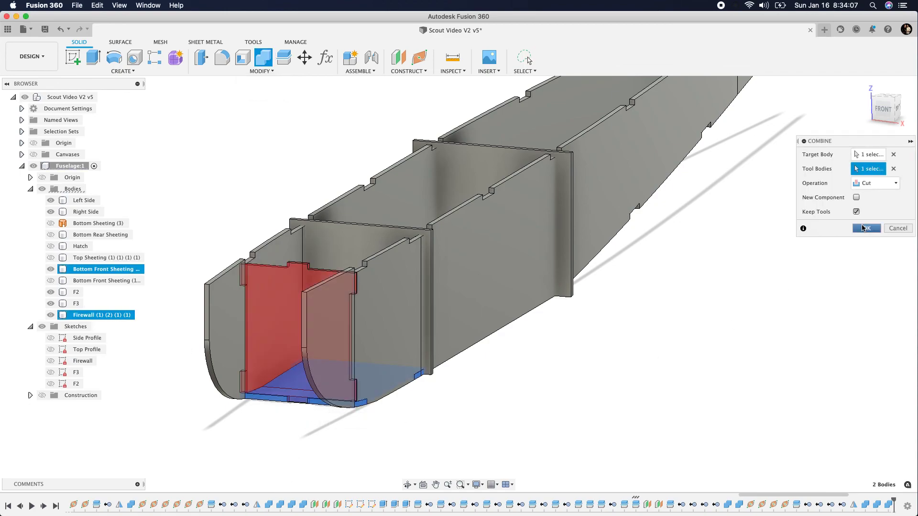
{"action": "left_click", "coordinate": [863, 228]}
Hide the firewall body and inspect the notches in the fuselage sides and bottom front sheeting
{"action": "left_click", "coordinate": [289, 311]}
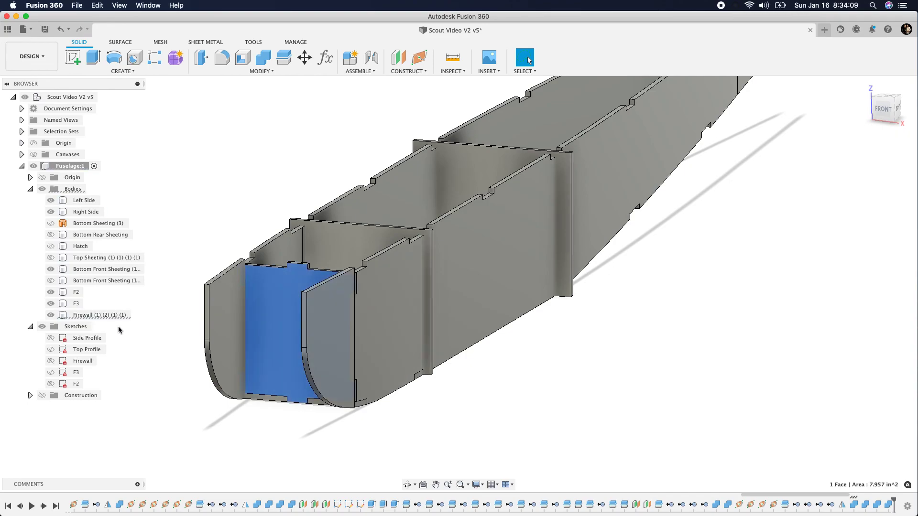
{"action": "left_click", "coordinate": [51, 315]}
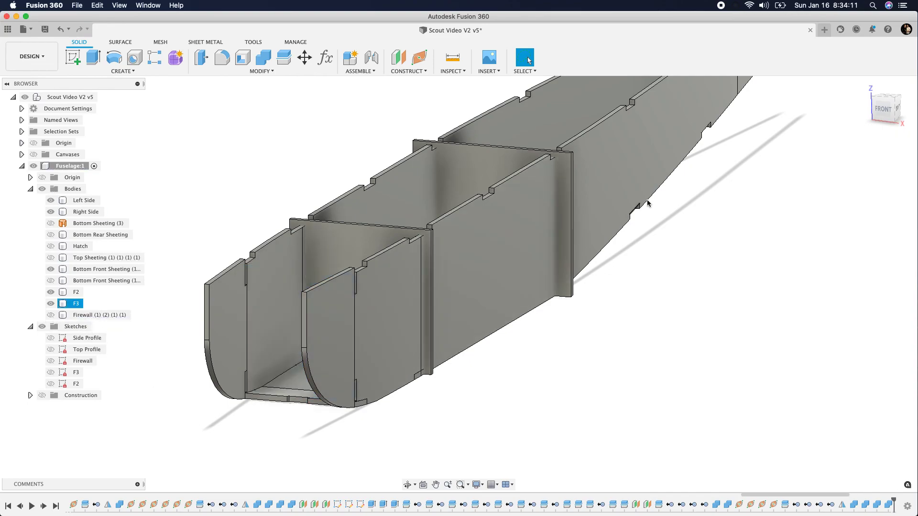
{"action": "mouse_move", "coordinate": [881, 110]}
{"action": "left_mouse_down"}
{"action": "mouse_move", "coordinate": [864, 115]}
{"action": "mouse_move", "coordinate": [894, 100]}
{"action": "mouse_move", "coordinate": [764, 96]}
{"action": "mouse_move", "coordinate": [758, 76]}
{"action": "mouse_move", "coordinate": [830, 126]}
{"action": "left_mouse_up"}
{"action": "scroll", "coordinate": [803, 298], "scroll_direction": "down", "scroll_amount": 3}
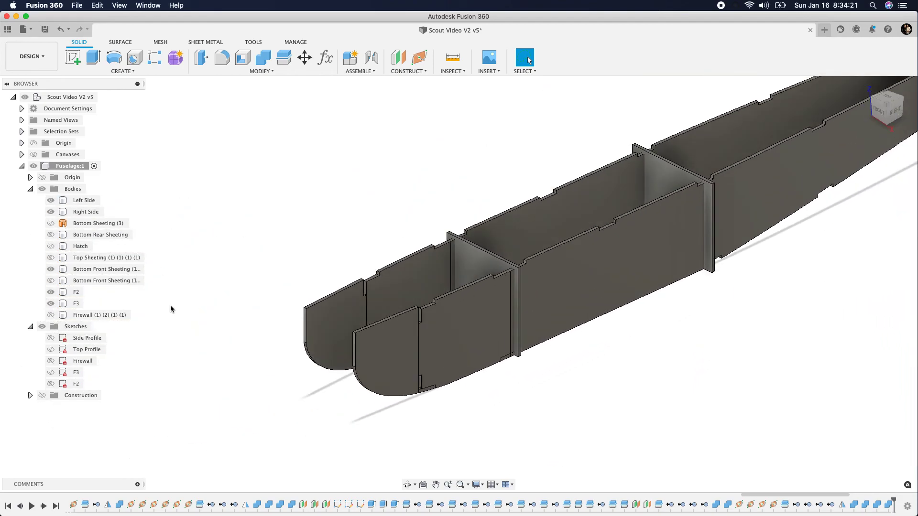